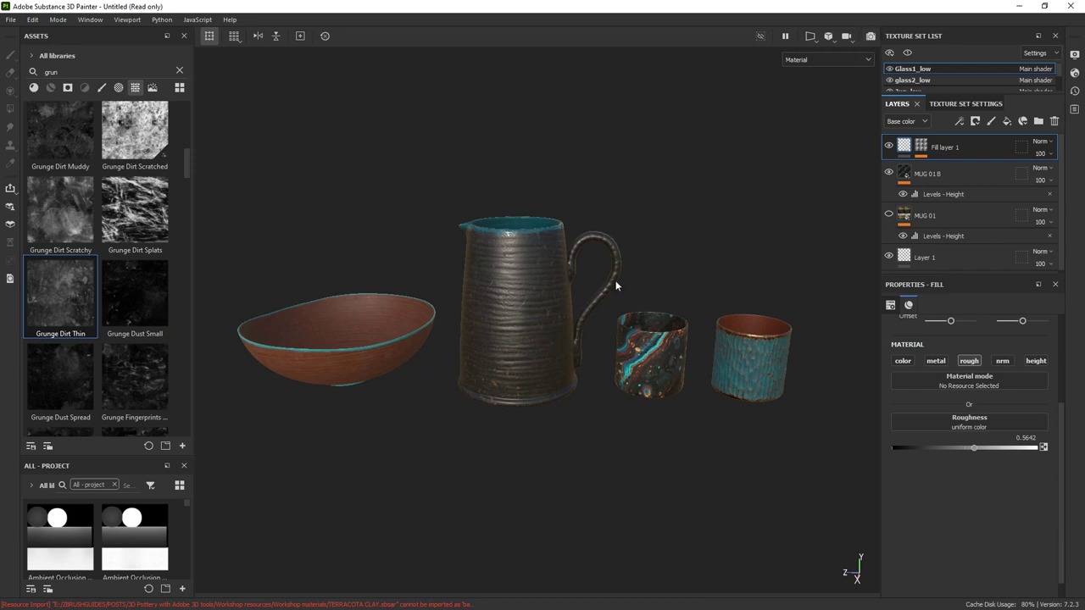
# Render the pottery scene in Iray with the dome's clear color enabled as the background.
pyautogui.click(871, 36)
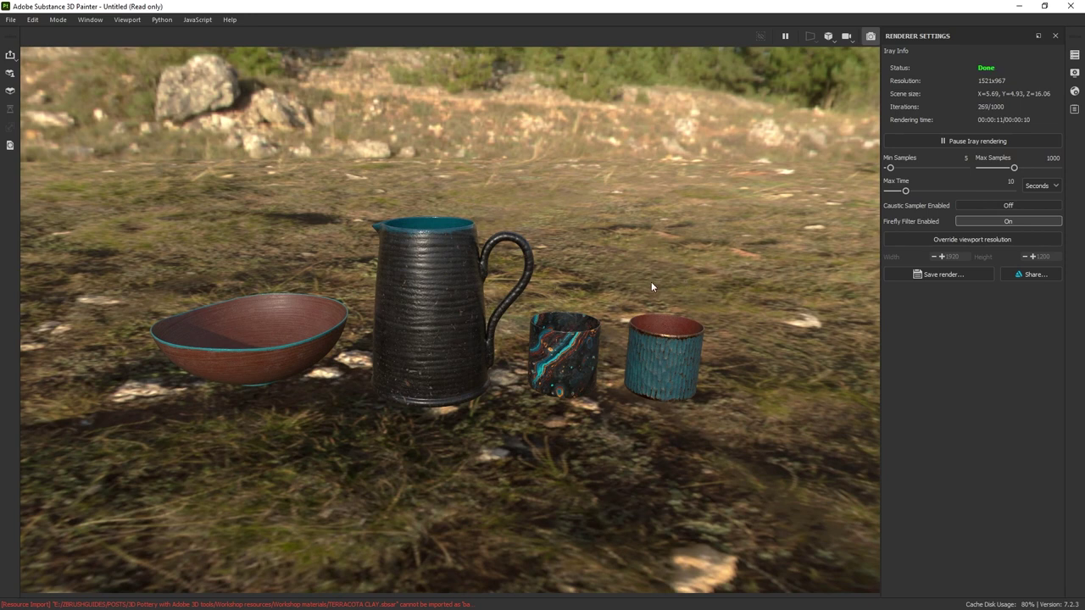
pyautogui.click(960, 139)
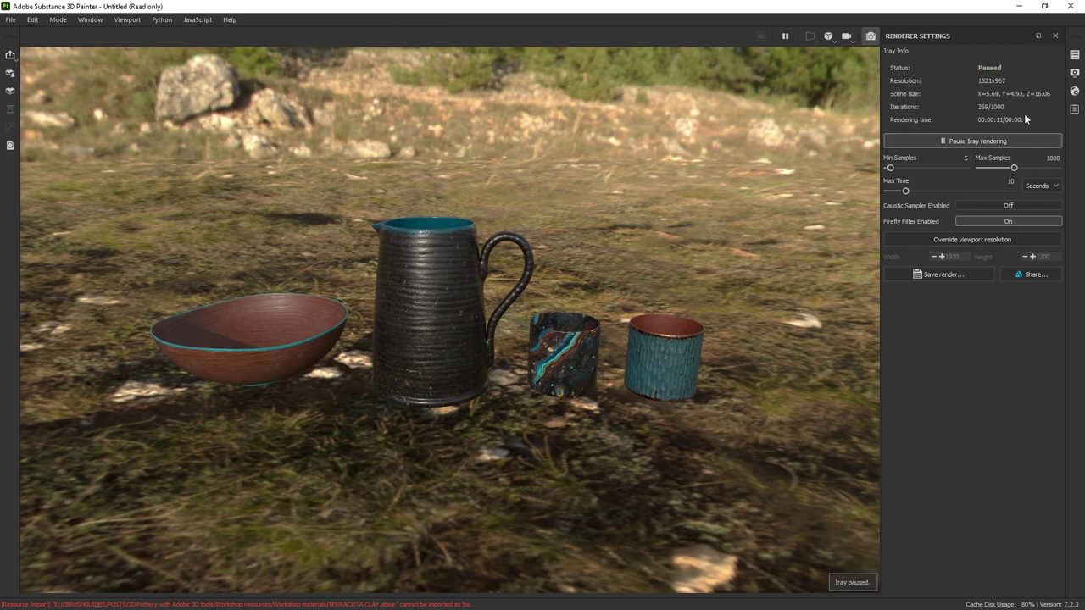
pyautogui.click(1074, 74)
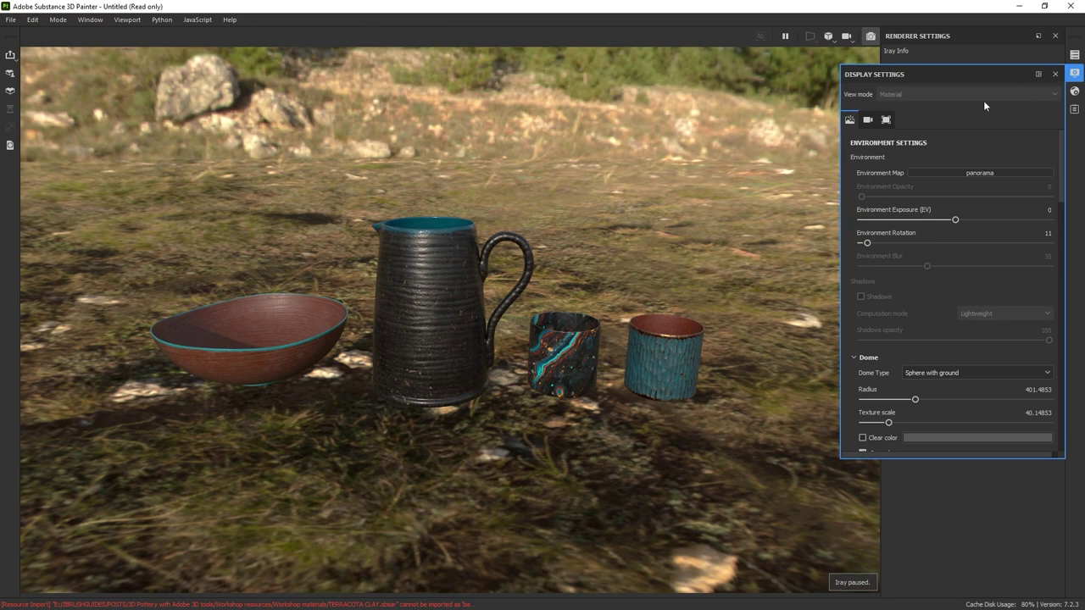
pyautogui.scroll(-3, 896, 263)
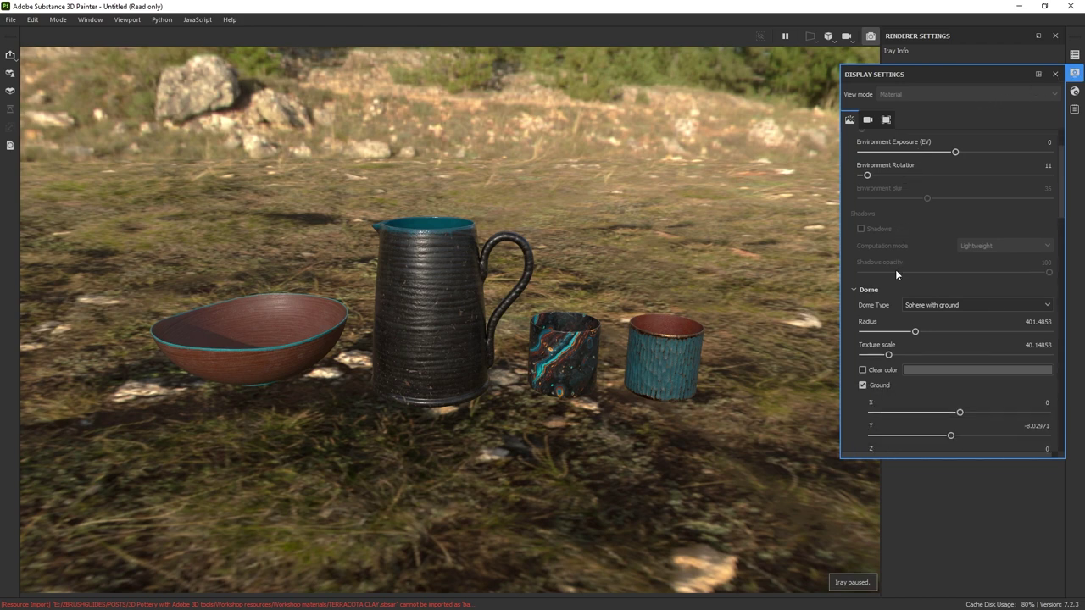
pyautogui.scroll(-1, 879, 273)
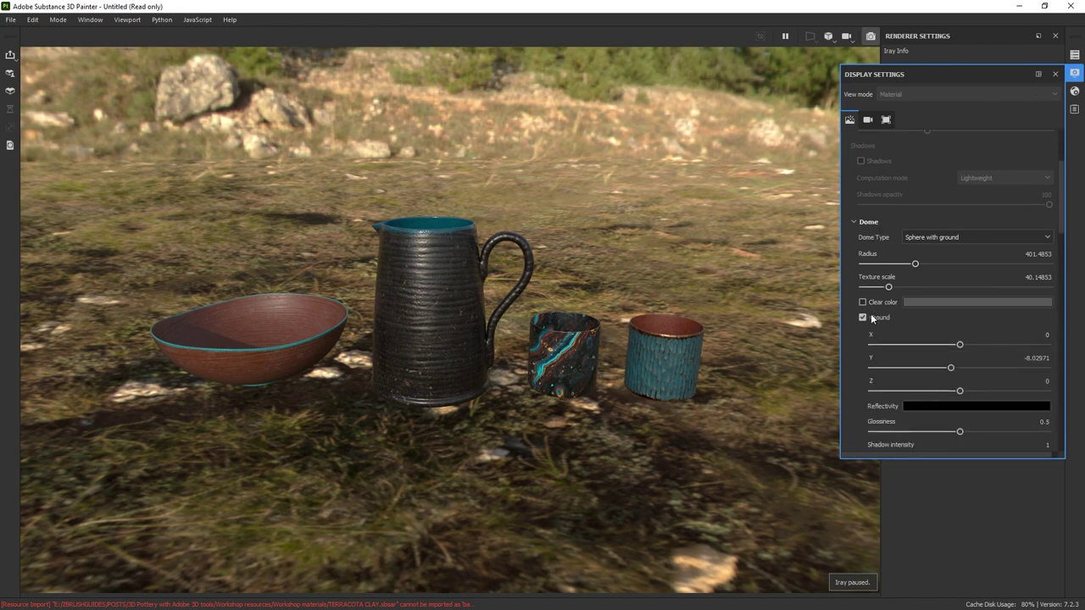
pyautogui.click(878, 303)
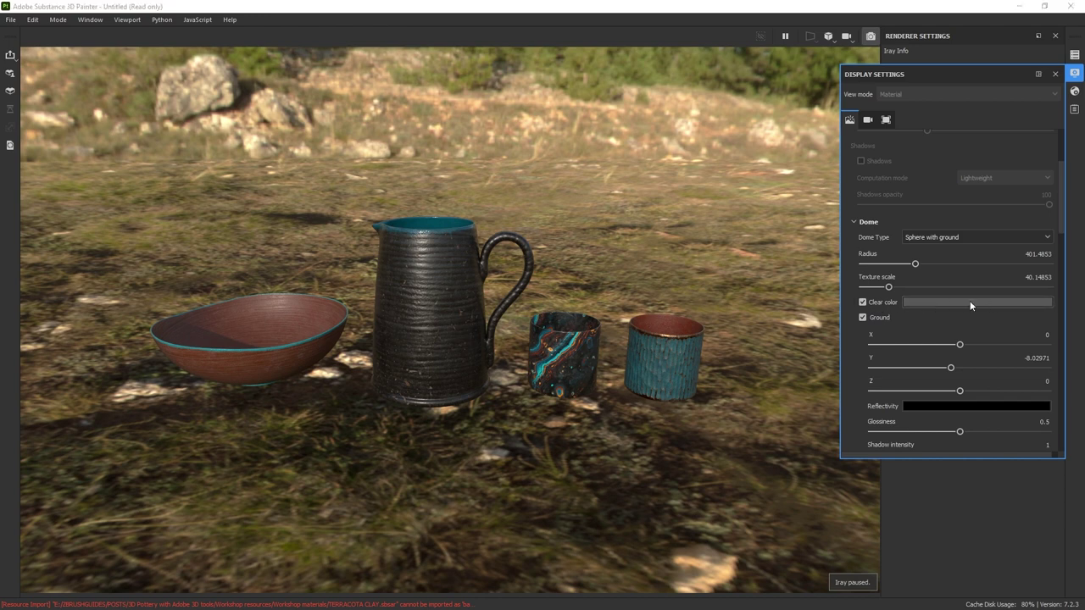
pyautogui.click(1055, 74)
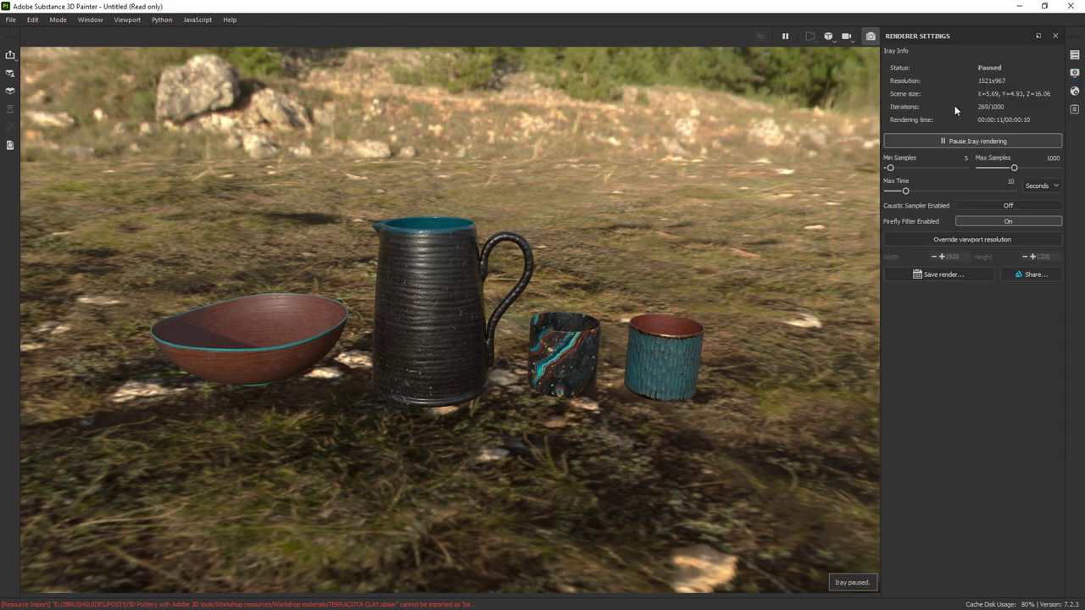
pyautogui.click(956, 140)
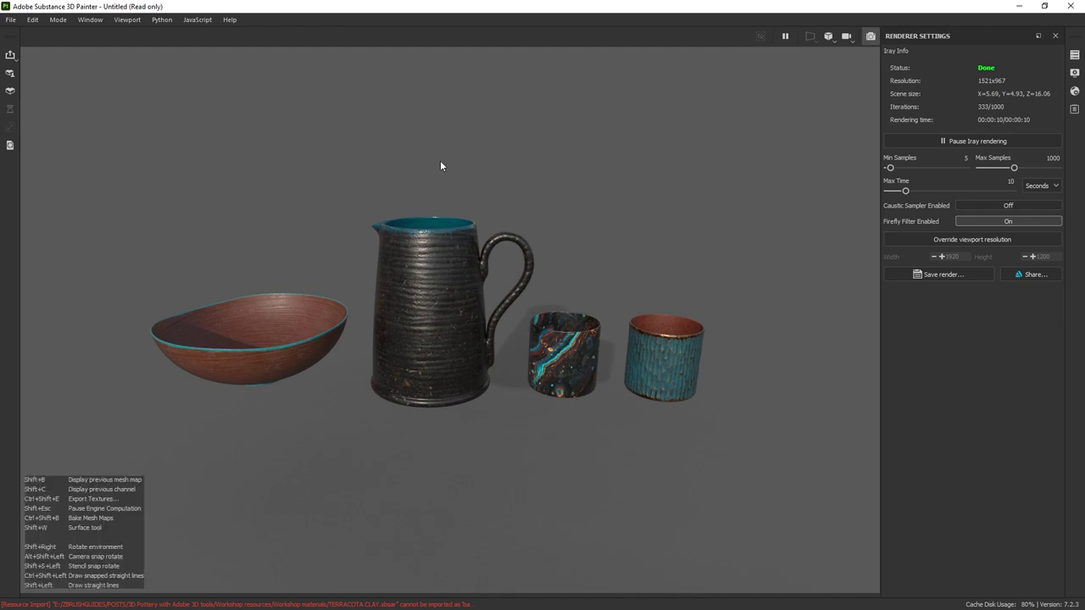
# Rotate the environment lighting to 83 in the Iray render and return to the painting view.
pyautogui.keyDown('shift'); pyautogui.moveTo(649, 174); pyautogui.dragTo(662, 175, button='right'); pyautogui.keyUp('shift')
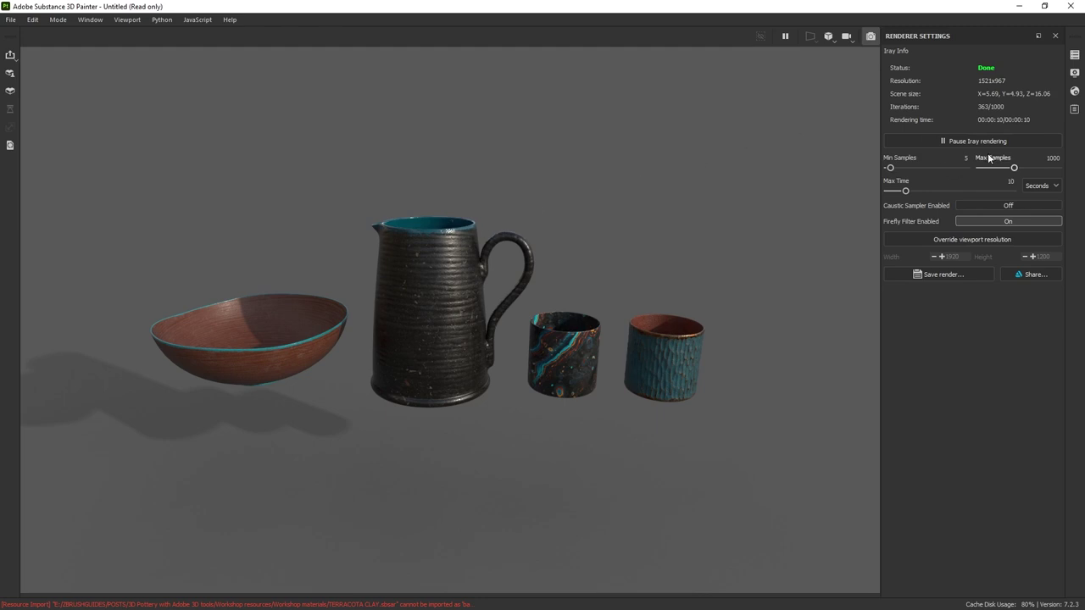
pyautogui.click(869, 36)
pyautogui.keyDown('alt'); pyautogui.moveTo(619, 216); pyautogui.dragTo(659, 209); pyautogui.keyUp('alt')
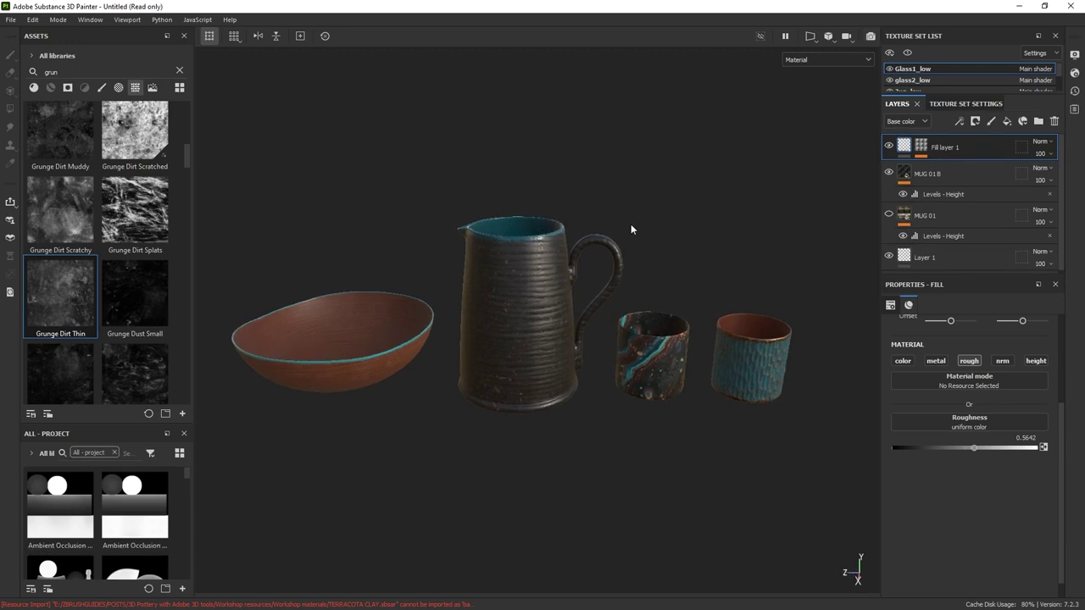
# Rotate the environment lighting to 56 with viewport shadows temporarily enabled.
pyautogui.click(1074, 53)
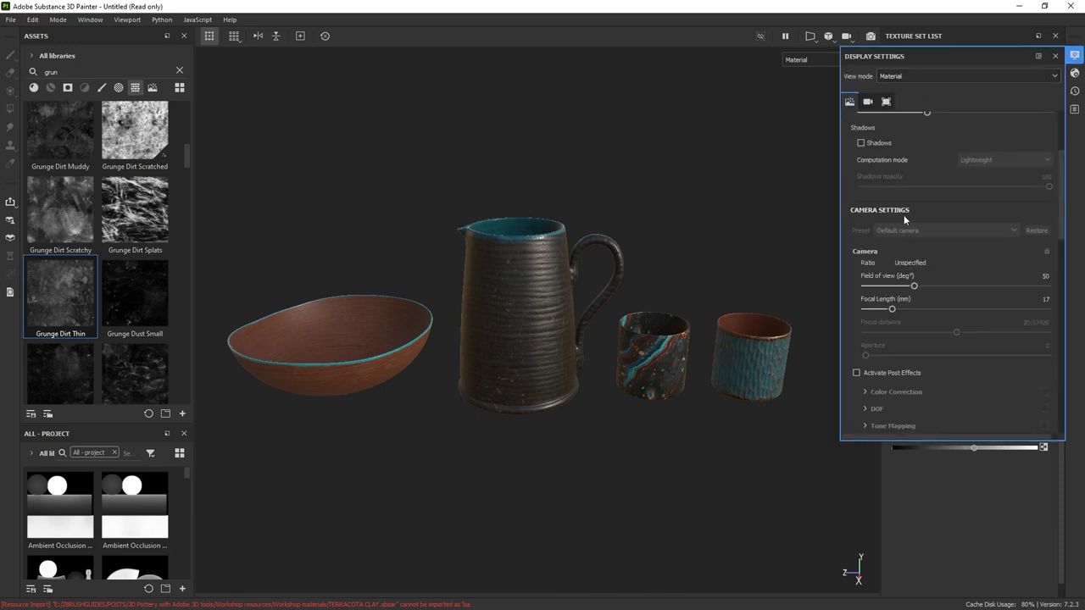
pyautogui.scroll(4, 900, 194)
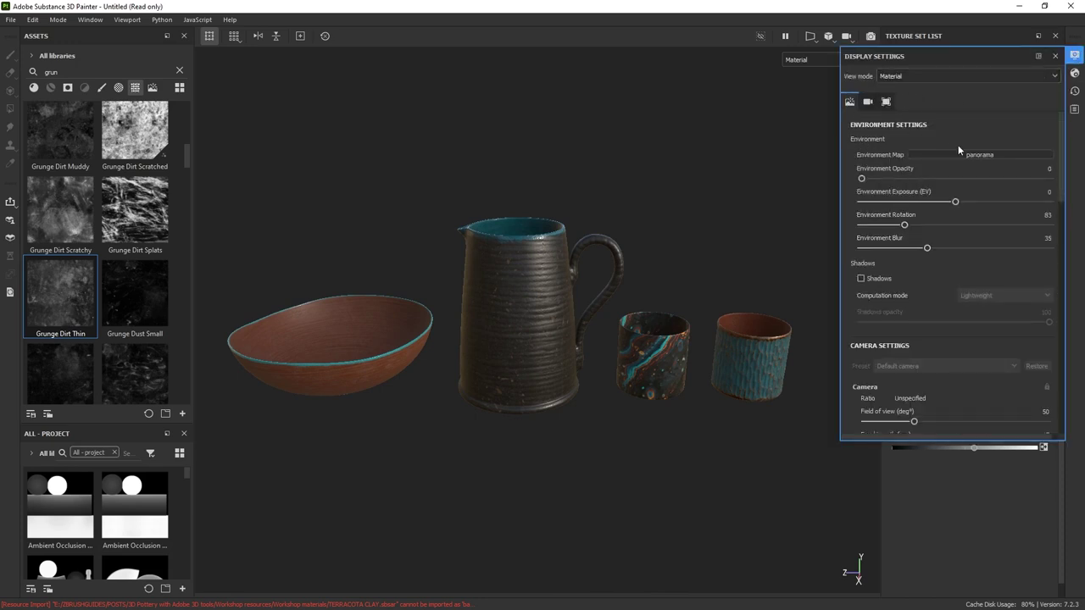
pyautogui.click(862, 279)
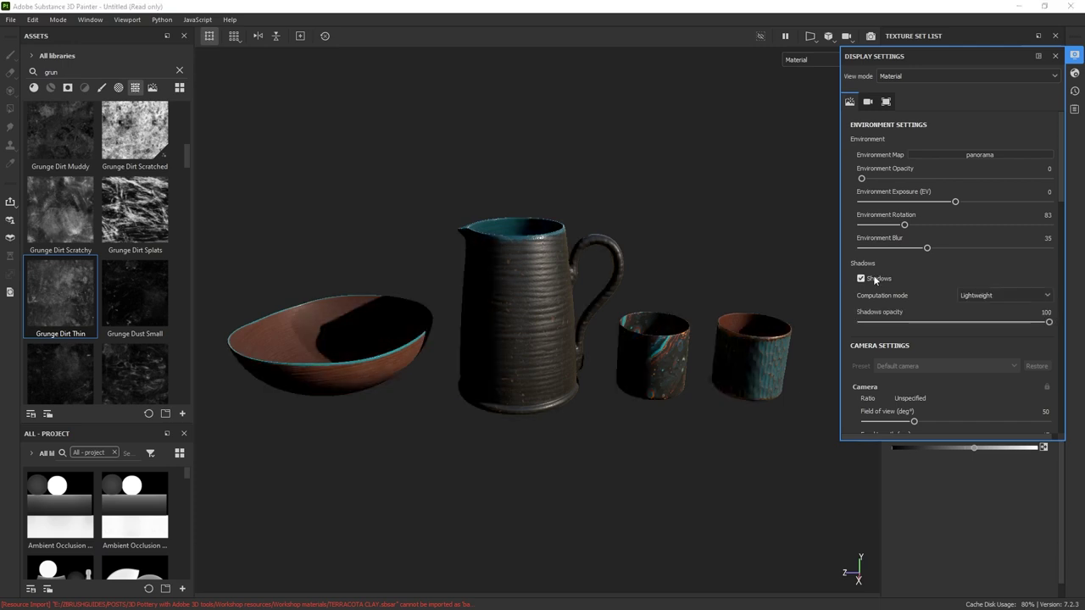
pyautogui.keyDown('shift'); pyautogui.moveTo(723, 225); pyautogui.dragTo(627, 216, button='right'); pyautogui.keyUp('shift')
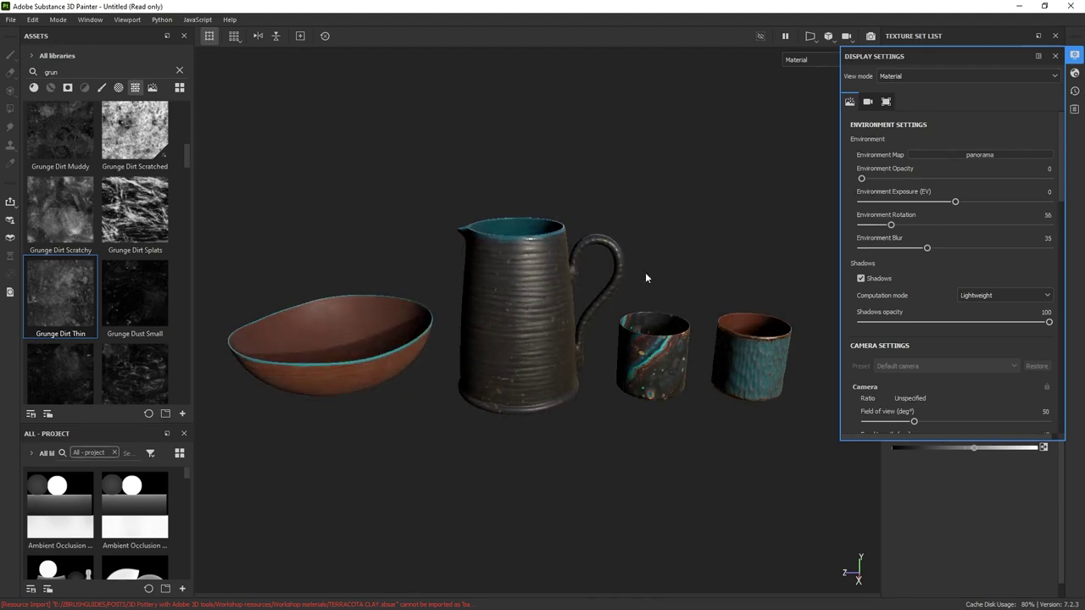
pyautogui.click(861, 278)
pyautogui.click(1056, 56)
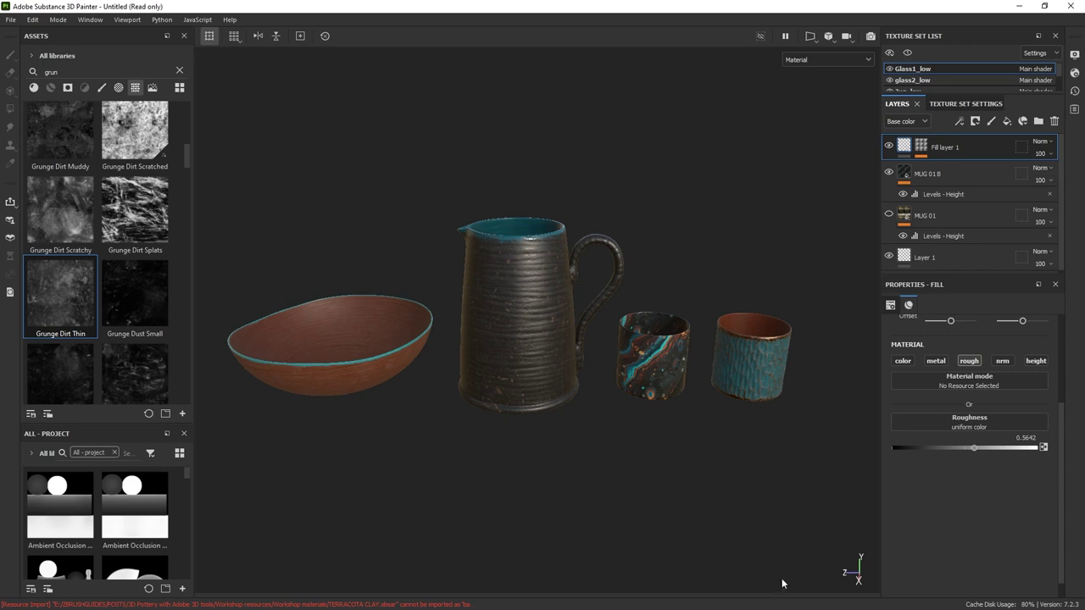
# Send the textured pottery to Substance 3D Stager and maximize the Stager window.
pyautogui.click(10, 19)
pyautogui.moveTo(34, 225)
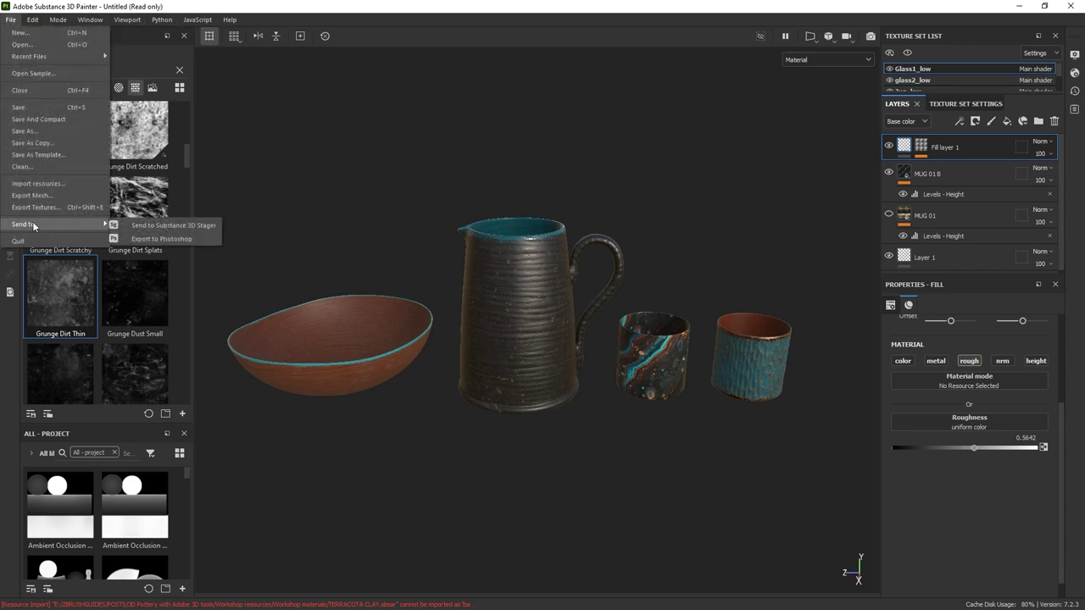
pyautogui.click(208, 227)
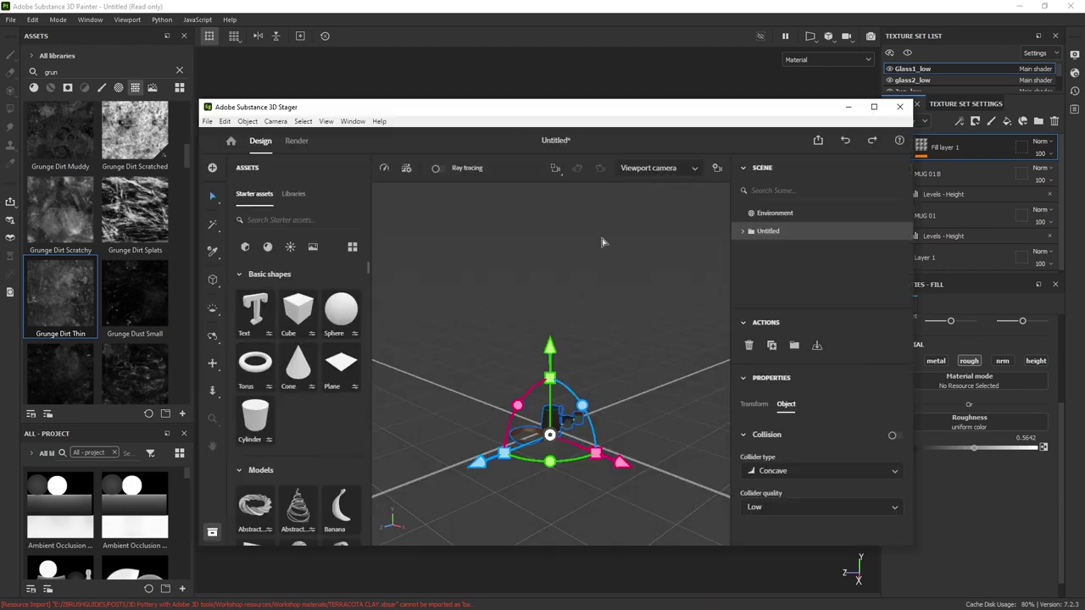
pyautogui.click(875, 107)
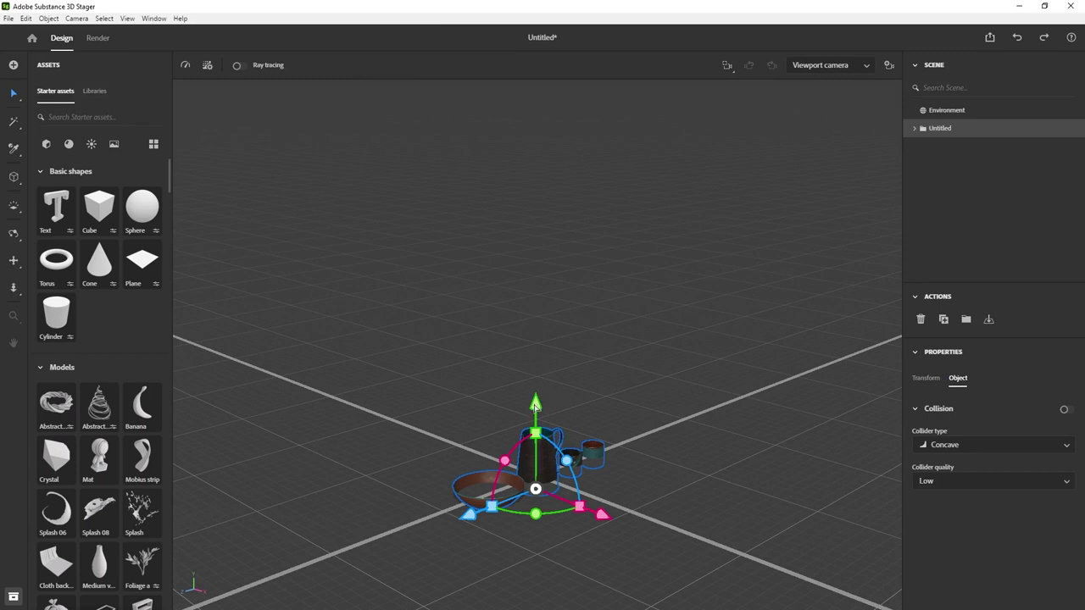
# Raise the imported pottery group slightly so the pieces sit on the ground grid, and deselect it.
pyautogui.moveTo(535, 407); pyautogui.dragTo(544, 369)
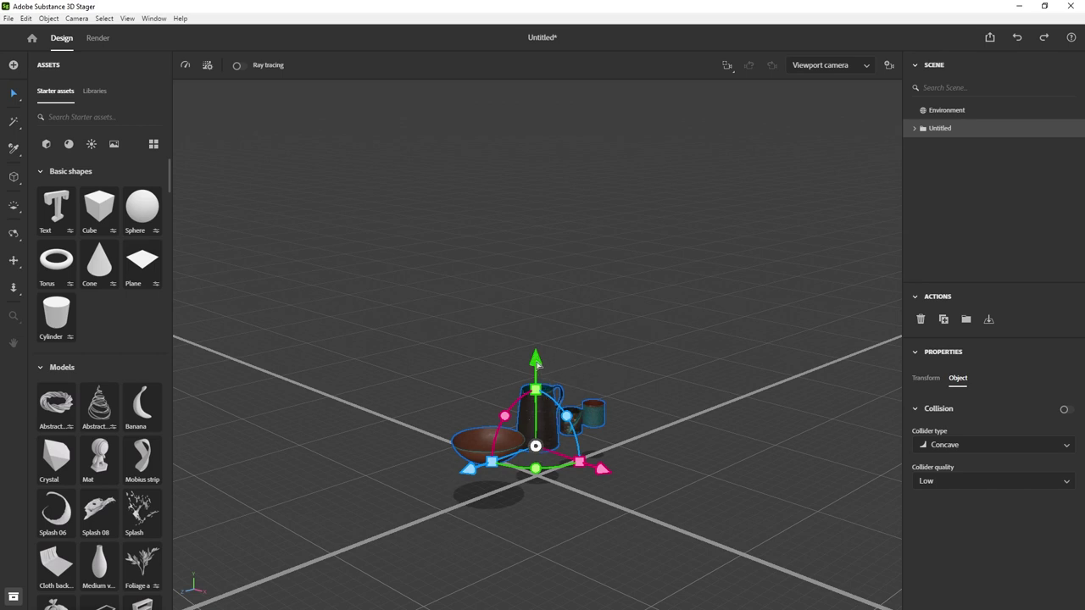
pyautogui.moveTo(536, 361); pyautogui.dragTo(538, 396)
pyautogui.click(669, 456)
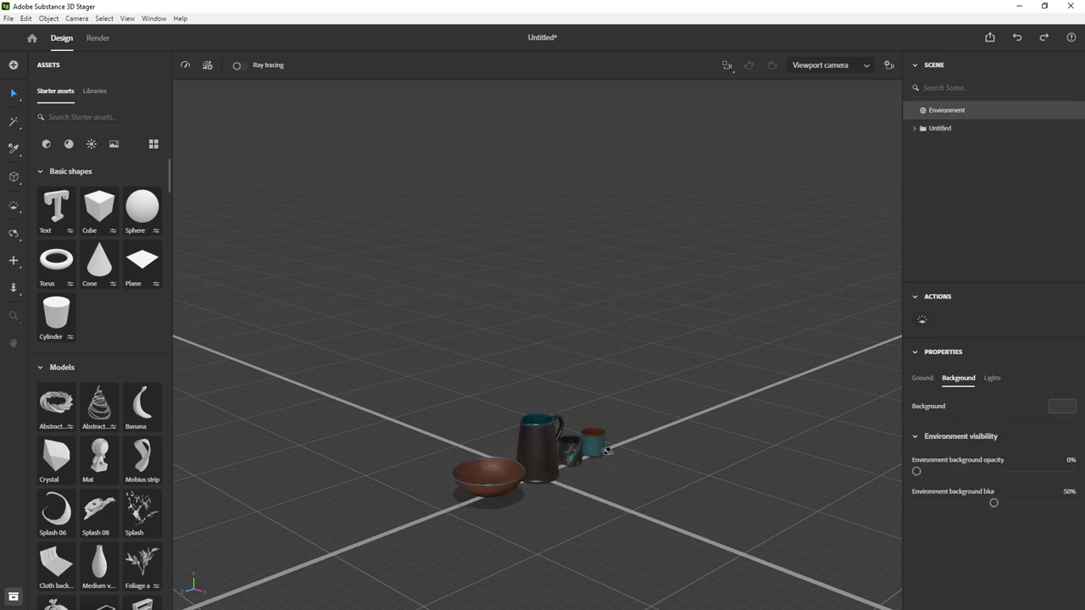
# Examine the bowl, jug and two cups up close from a raised front angle.
pyautogui.moveTo(606, 450); pyautogui.dragTo(613, 404, button='middle')
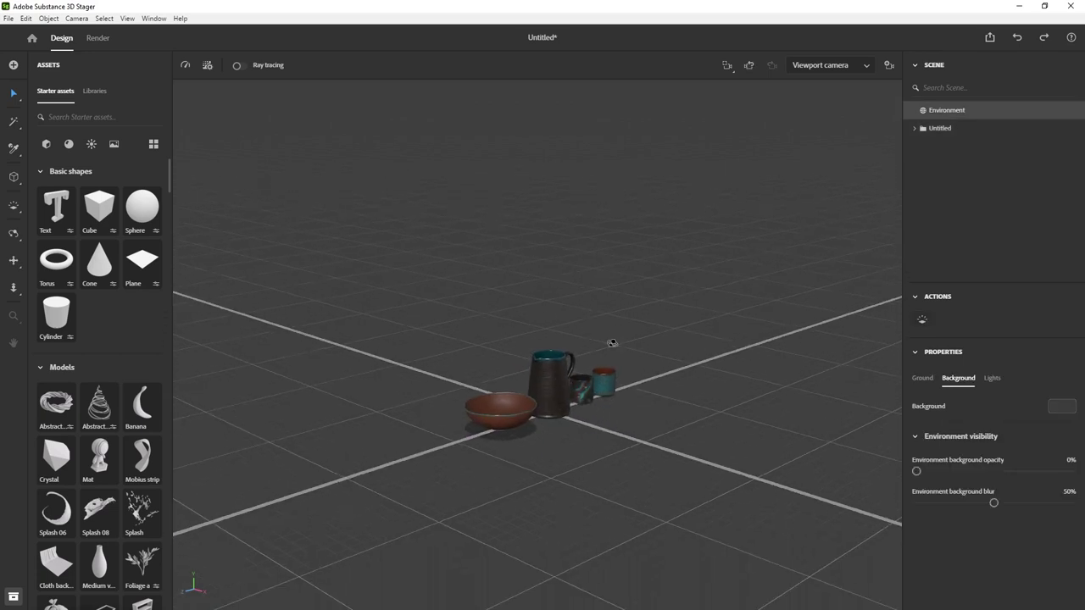
pyautogui.moveTo(612, 343); pyautogui.dragTo(631, 363, button='right')
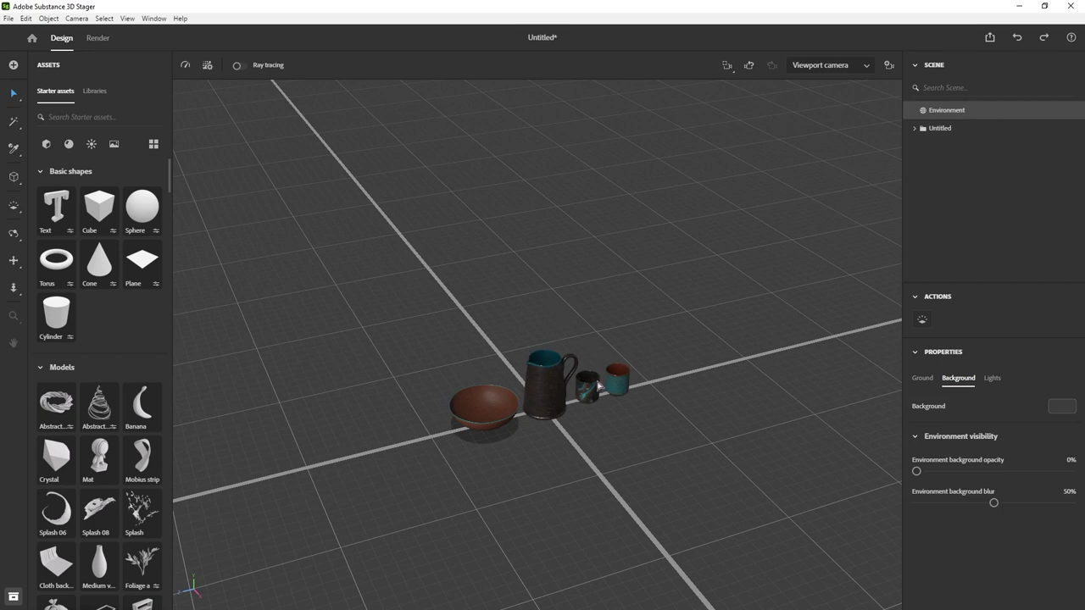
pyautogui.keyDown('alt'); pyautogui.moveTo(542, 342); pyautogui.dragTo(548, 419, button='right'); pyautogui.keyUp('alt')
pyautogui.moveTo(574, 424); pyautogui.dragTo(574, 375, button='middle')
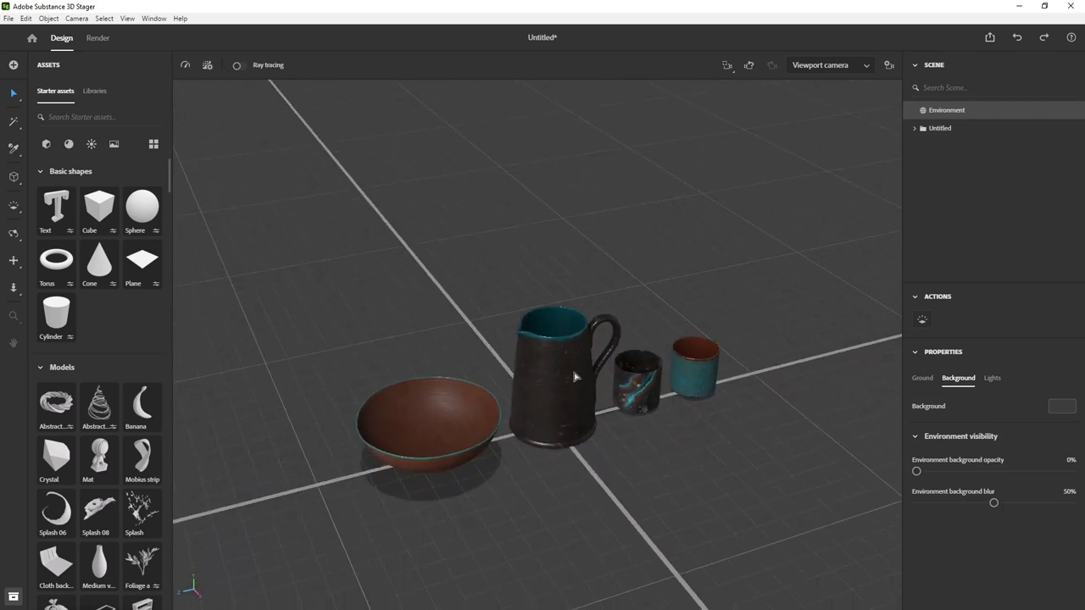
pyautogui.scroll(3, 574, 407)
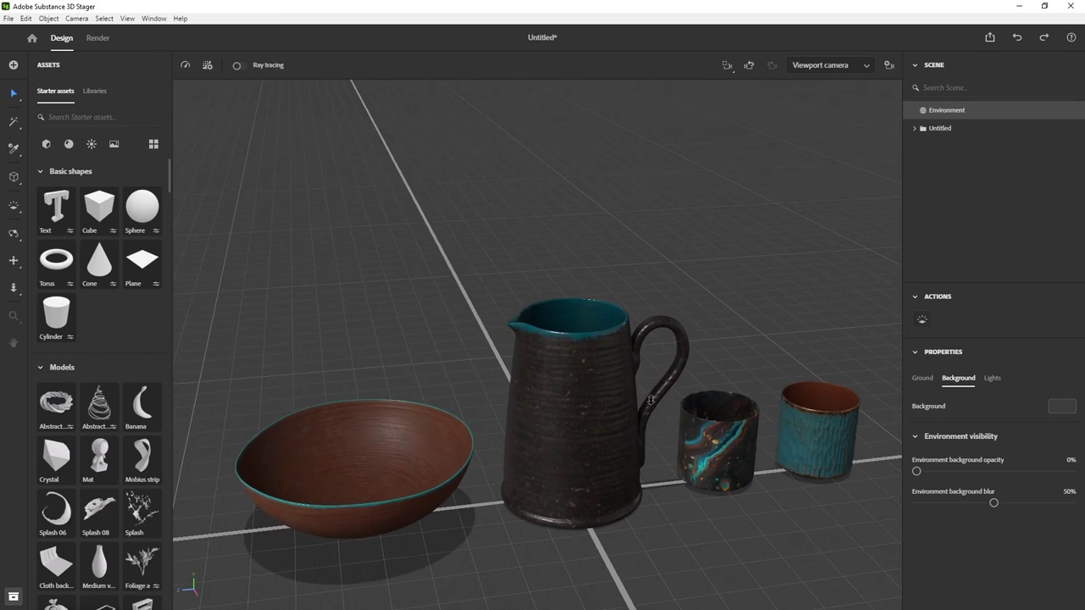
pyautogui.scroll(-5, 650, 400)
pyautogui.scroll(6, 603, 376)
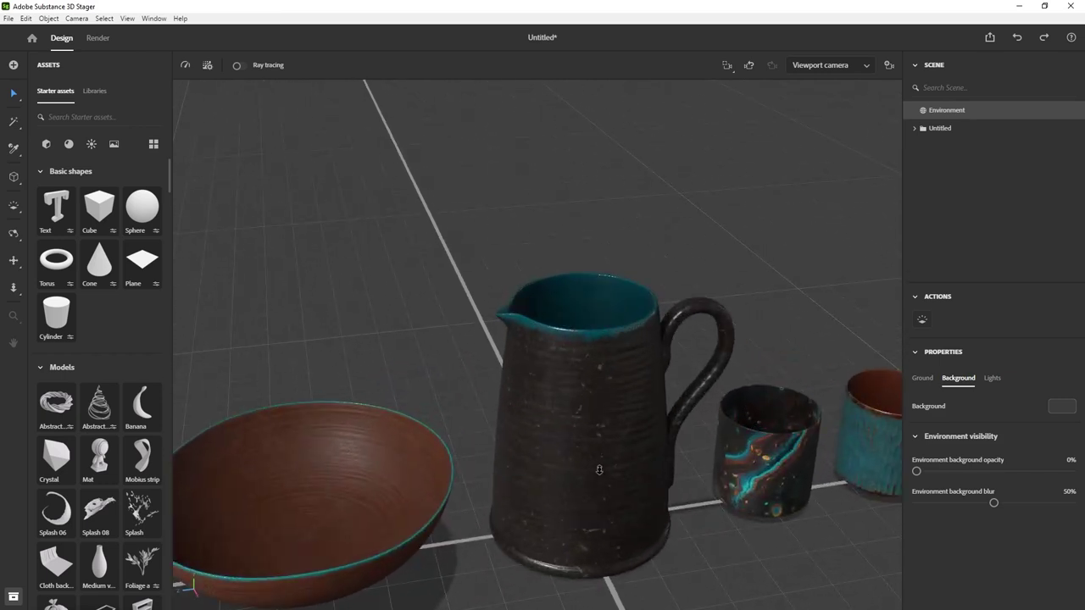
pyautogui.scroll(-3, 599, 469)
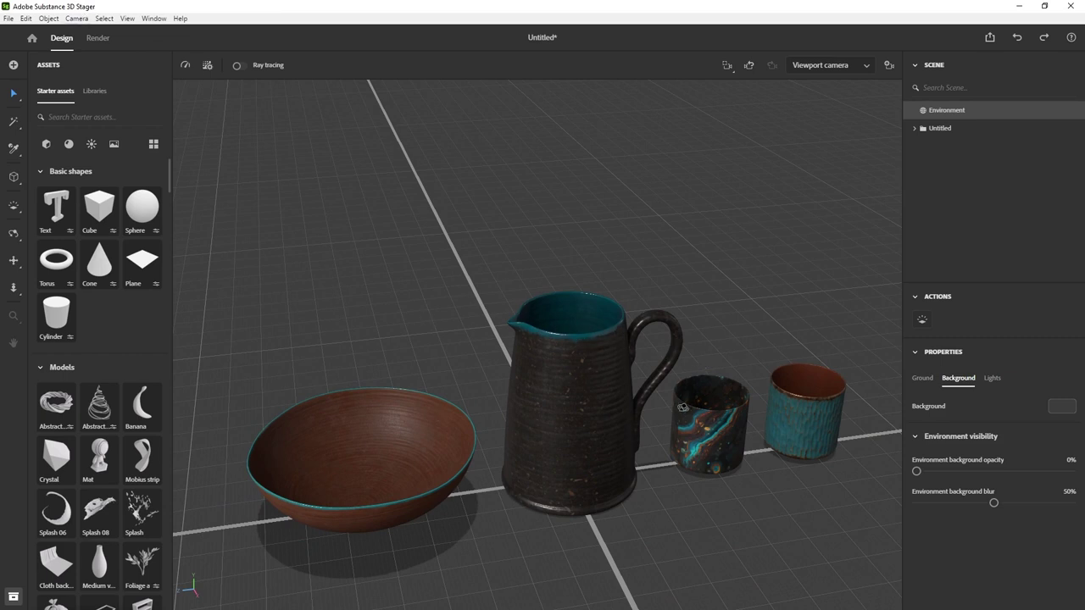
pyautogui.scroll(-4, 683, 407)
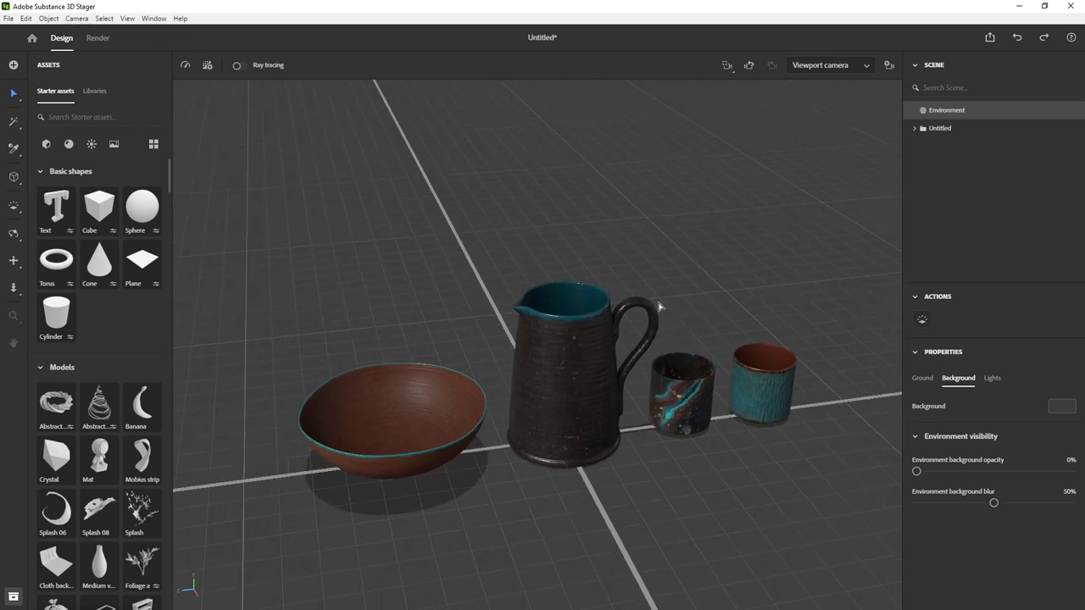
pyautogui.moveTo(668, 280); pyautogui.dragTo(646, 269, button='middle')
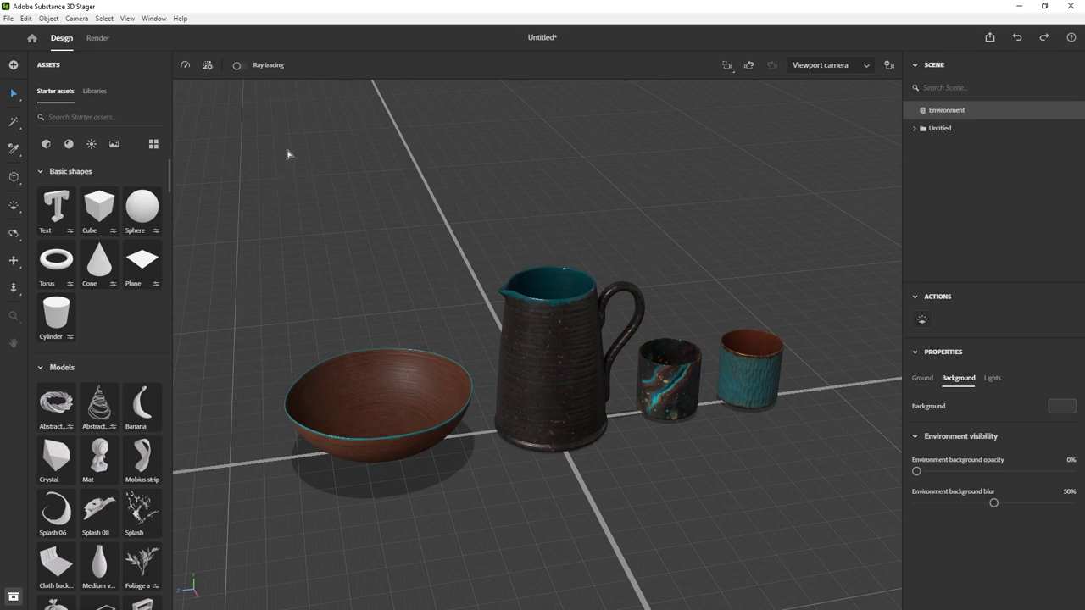
# Preview the pottery with ray tracing from a lower front angle, and disable ray tracing again.
pyautogui.click(242, 66)
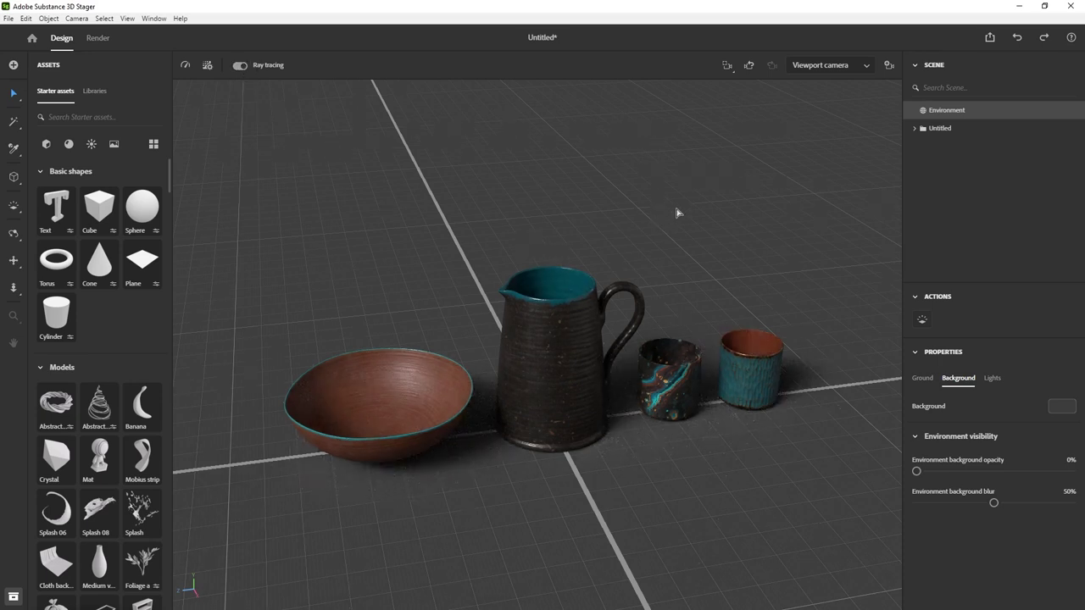
pyautogui.moveTo(643, 212)
pyautogui.keyDown('alt'); pyautogui.mouseDown()
pyautogui.moveTo(666, 181)
pyautogui.moveTo(666, 271)
pyautogui.moveTo(625, 238)
pyautogui.mouseUp(); pyautogui.keyUp('alt')
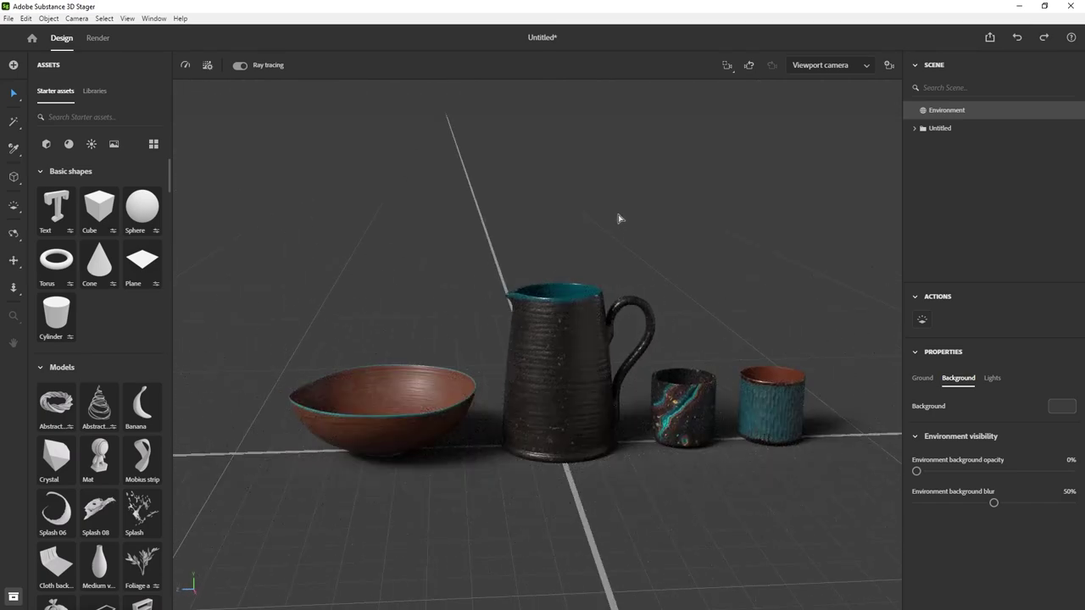
pyautogui.moveTo(644, 218)
pyautogui.keyDown('alt'); pyautogui.mouseDown()
pyautogui.moveTo(727, 229)
pyautogui.moveTo(709, 227)
pyautogui.mouseUp(); pyautogui.keyUp('alt')
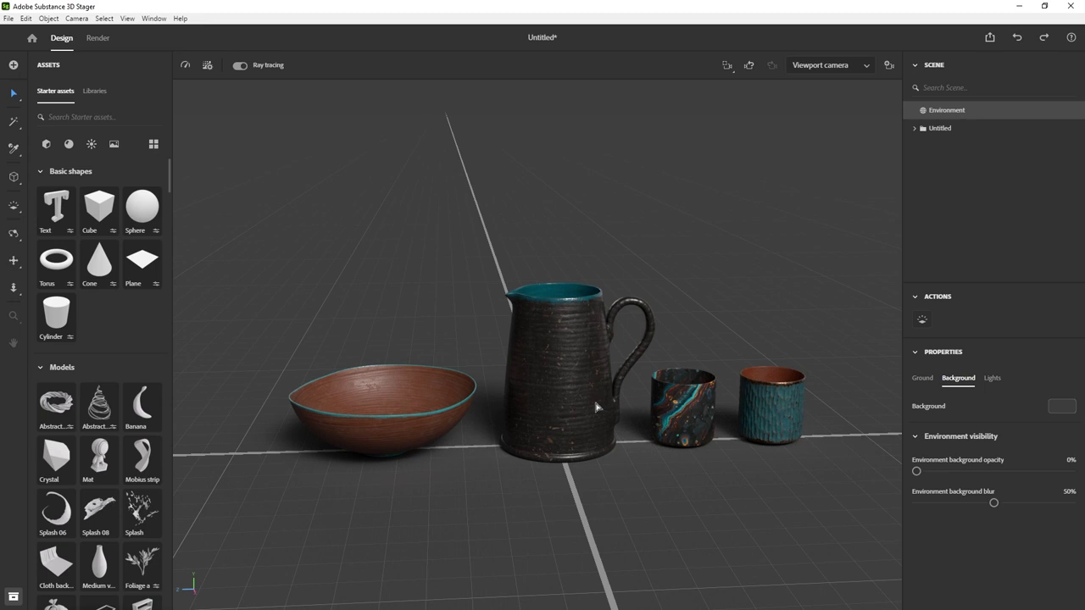
pyautogui.click(239, 67)
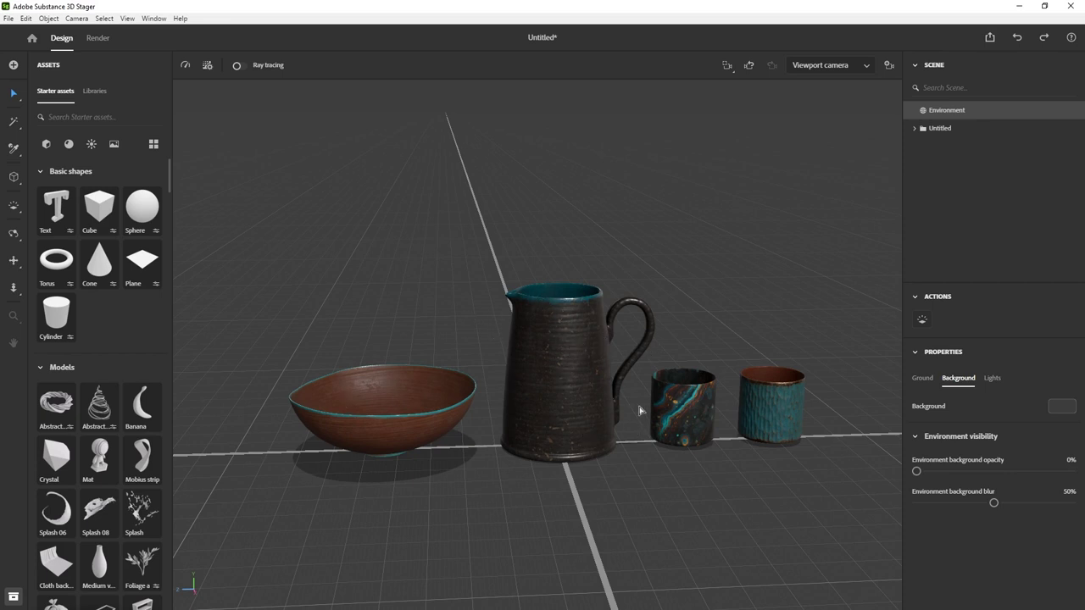
# Move the bowl forward out of the row and closer to the jug, working from an overhead view.
pyautogui.click(394, 393)
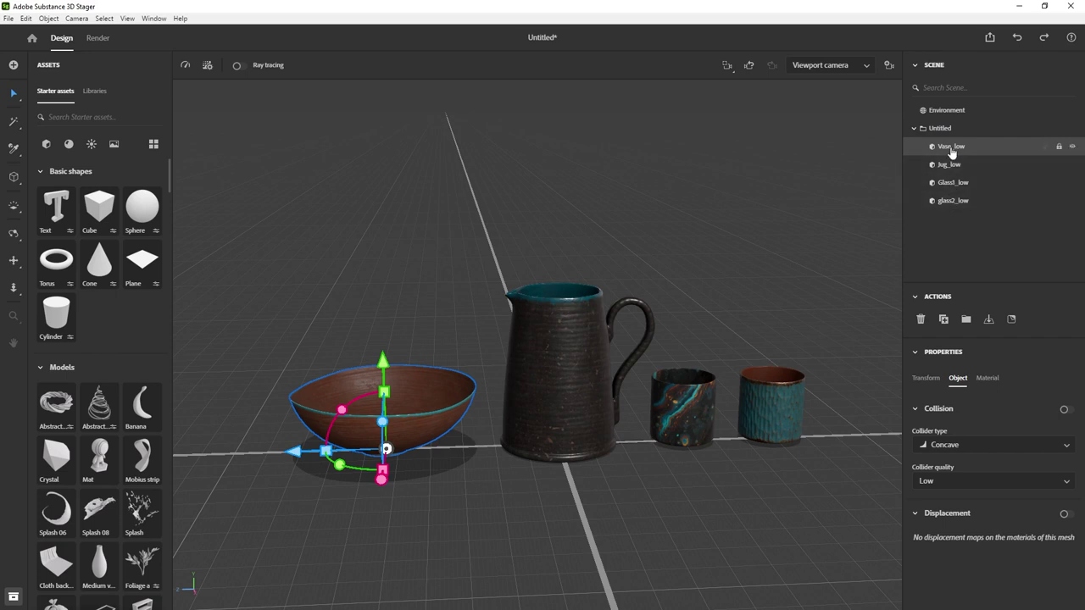
pyautogui.scroll(-6, 638, 350)
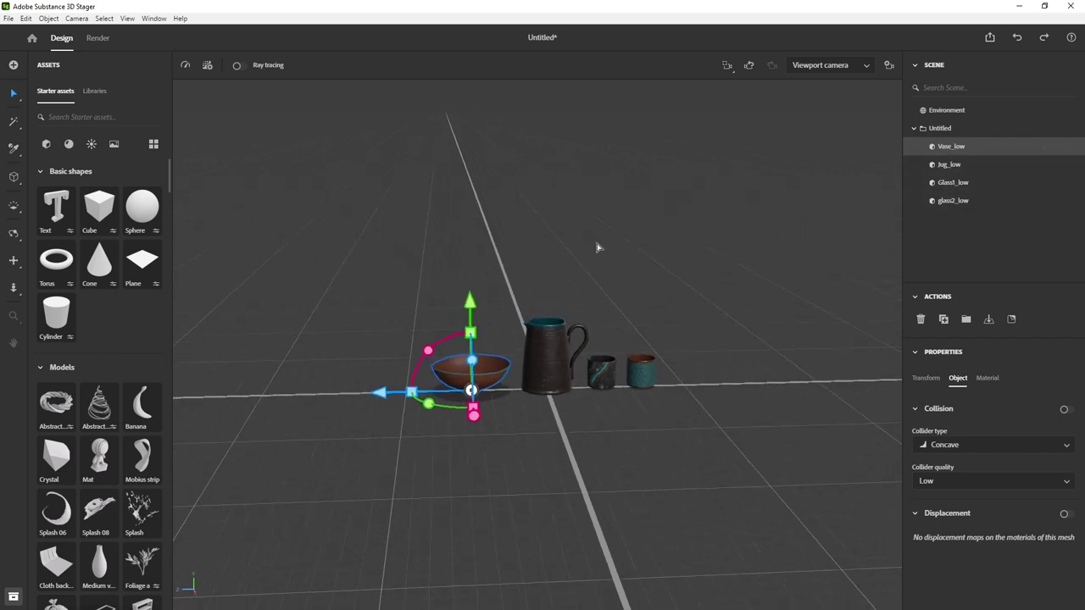
pyautogui.moveTo(598, 245); pyautogui.dragTo(493, 411, button='right')
pyautogui.moveTo(483, 434); pyautogui.dragTo(489, 487)
pyautogui.moveTo(396, 409); pyautogui.dragTo(415, 407)
# Rotate the jug slightly about its vertical axis so its handle swings forward, nudge it toward the front, and deselect it.
pyautogui.click(553, 346)
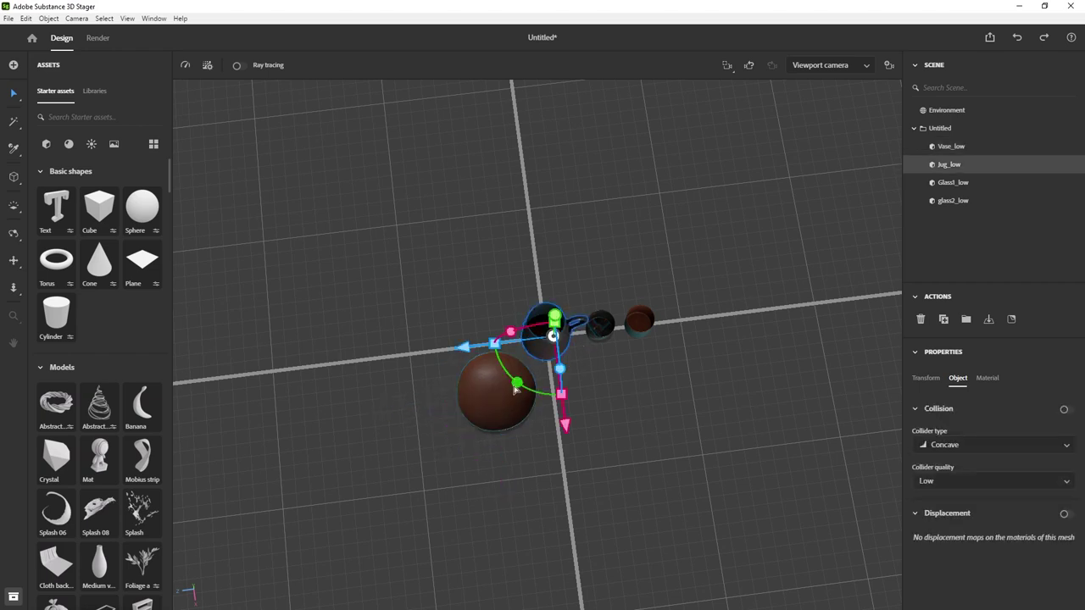
pyautogui.moveTo(518, 387); pyautogui.dragTo(501, 364)
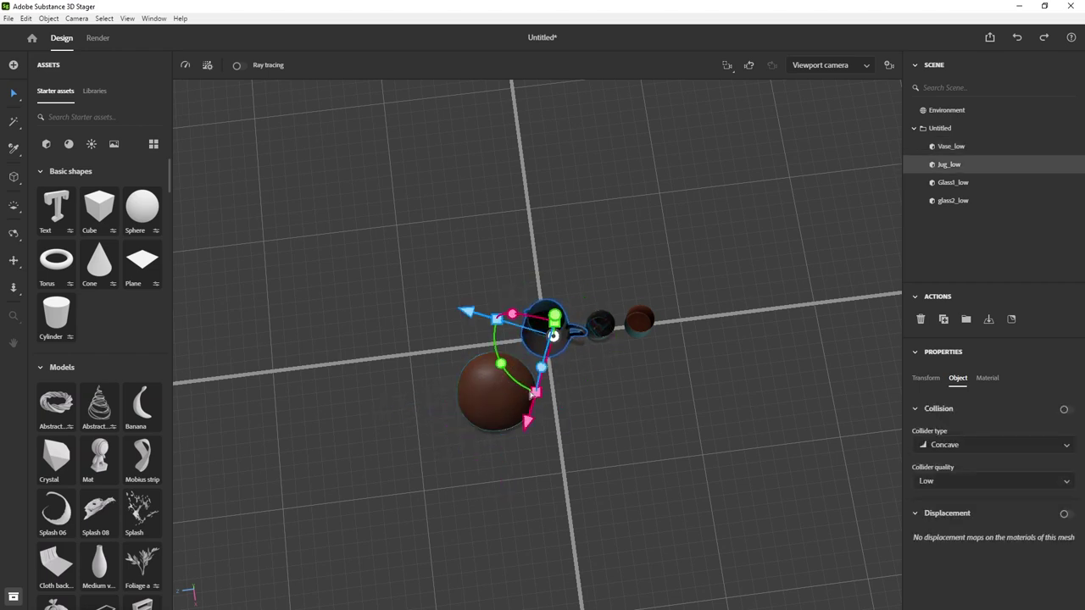
pyautogui.moveTo(528, 428); pyautogui.dragTo(526, 432)
pyautogui.click(629, 354)
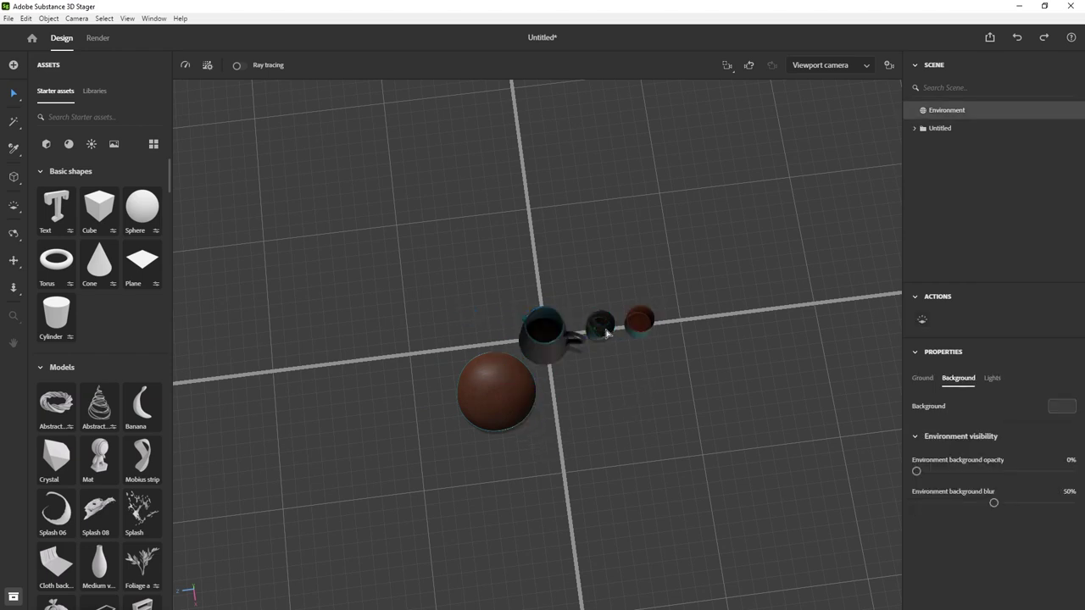
# Move the dark marbled cup forward out of the row, placing it in front of the jug and beside the bowl.
pyautogui.click(605, 332)
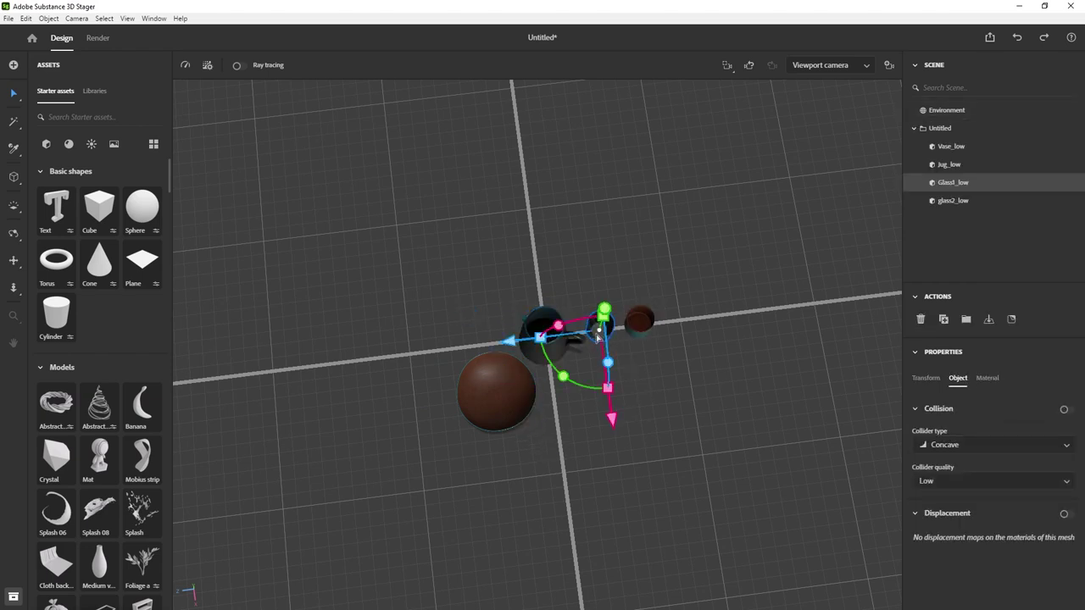
pyautogui.moveTo(598, 334); pyautogui.dragTo(566, 391)
# Try placing the teal cup against the side of the jug and inside the bowl.
pyautogui.click(637, 327)
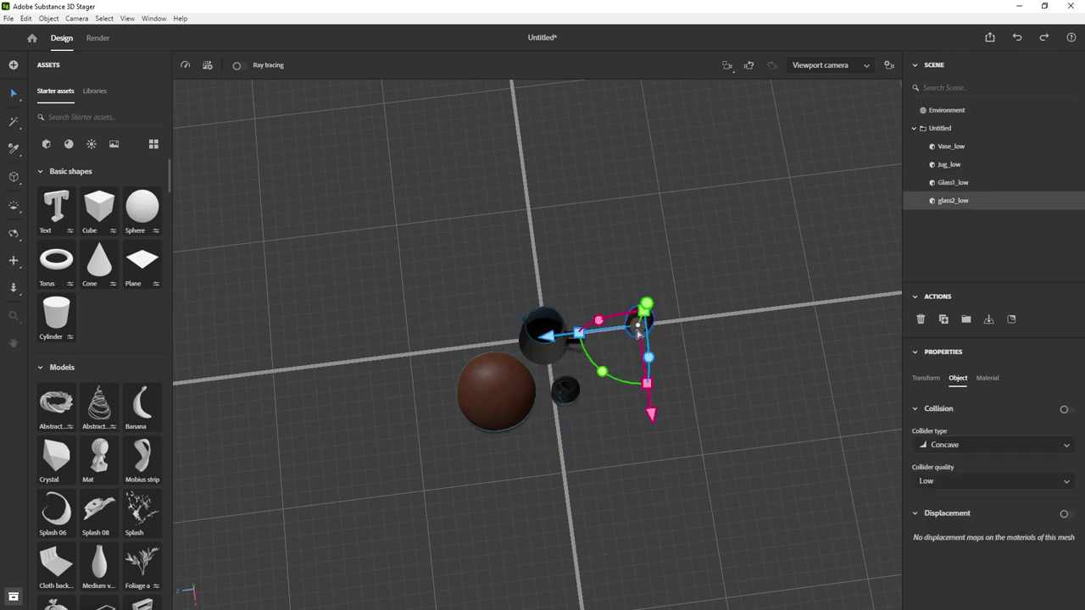
pyautogui.scroll(5, 684, 311)
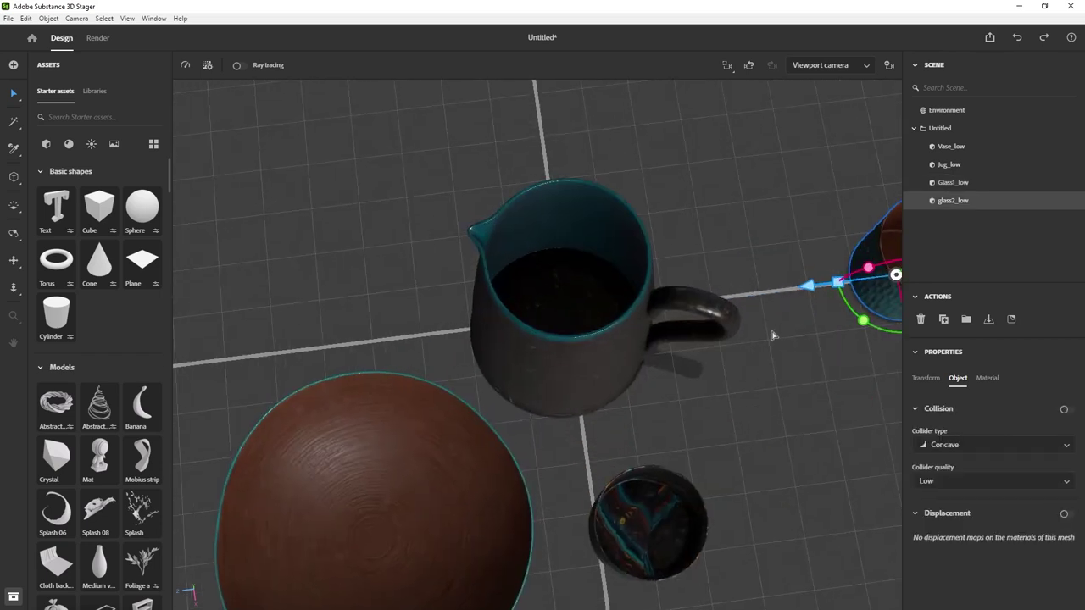
pyautogui.moveTo(747, 304); pyautogui.dragTo(666, 294, button='middle')
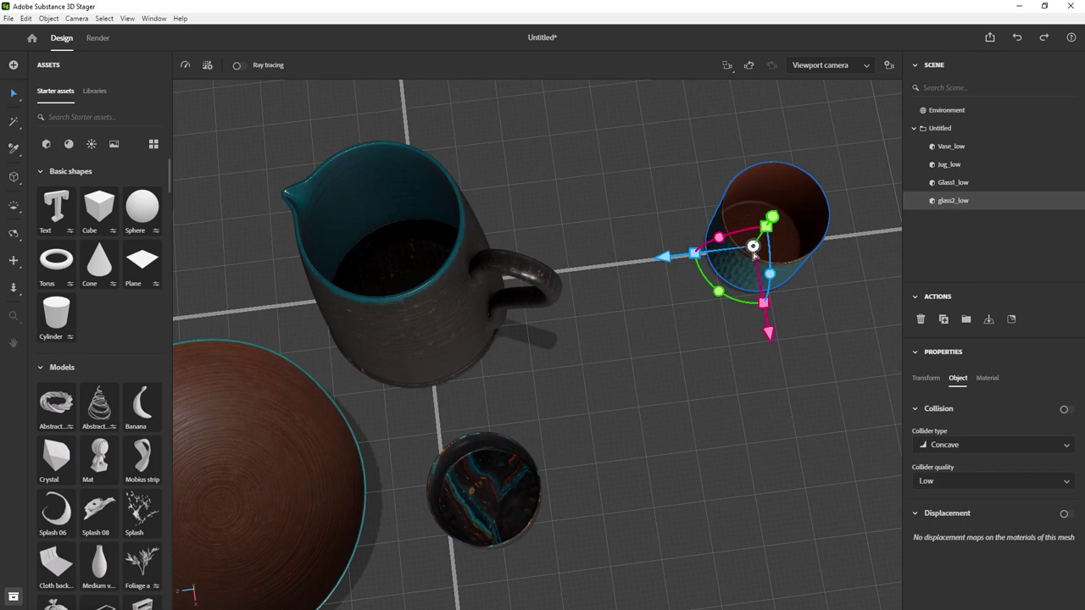
pyautogui.moveTo(754, 250); pyautogui.dragTo(512, 347)
pyautogui.keyDown('alt'); pyautogui.moveTo(512, 347); pyautogui.dragTo(480, 239, button='right'); pyautogui.keyUp('alt')
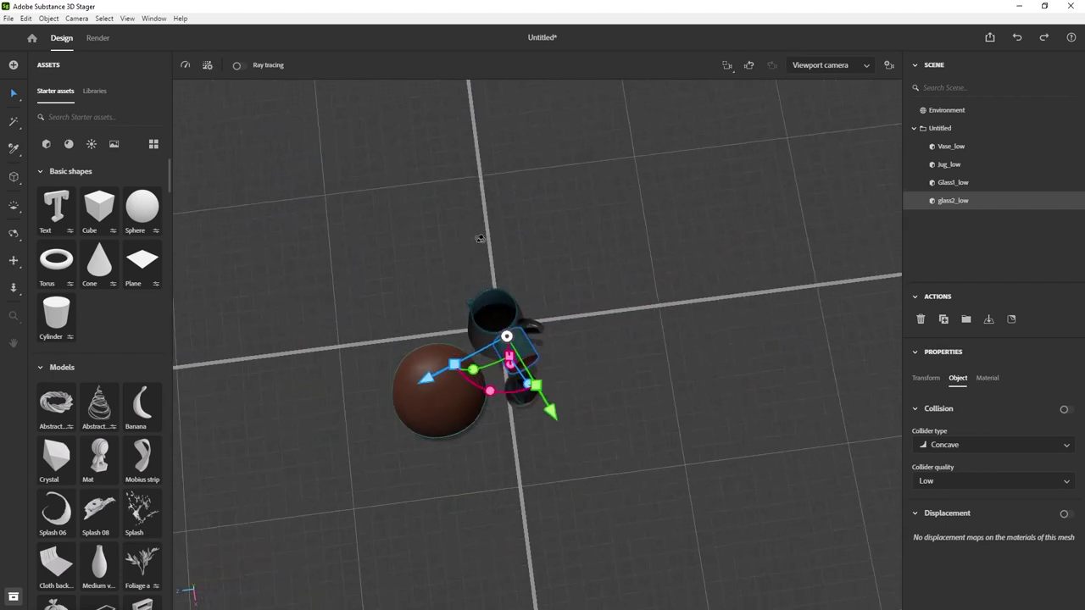
pyautogui.keyDown('alt'); pyautogui.moveTo(480, 239); pyautogui.dragTo(485, 139); pyautogui.keyUp('alt')
pyautogui.keyDown('alt'); pyautogui.moveTo(485, 139); pyautogui.dragTo(498, 279, button='right'); pyautogui.keyUp('alt')
pyautogui.scroll(-3, 498, 278)
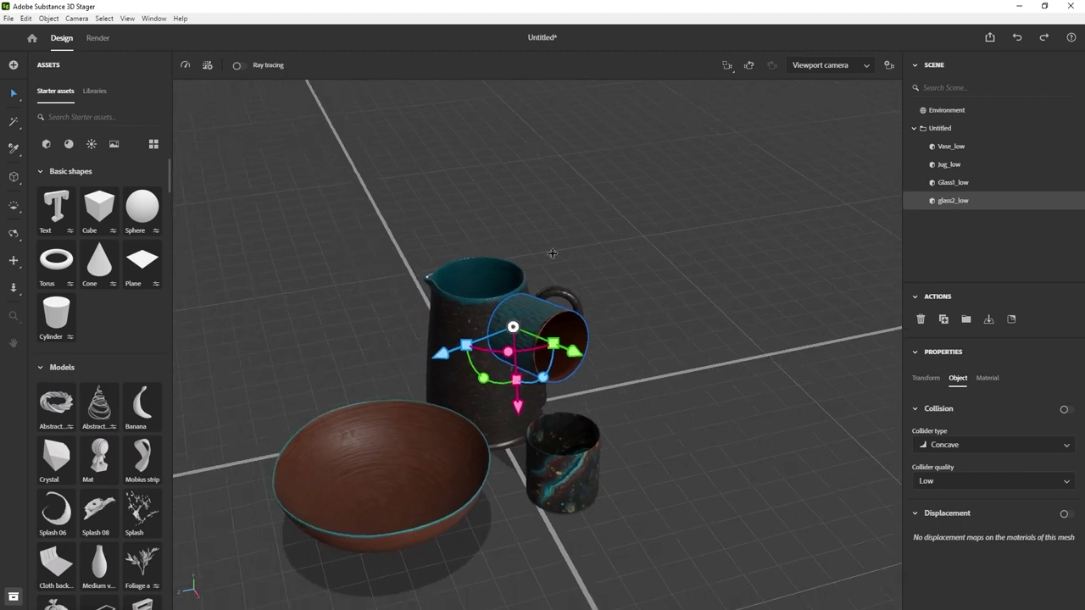
pyautogui.moveTo(517, 333); pyautogui.dragTo(407, 471)
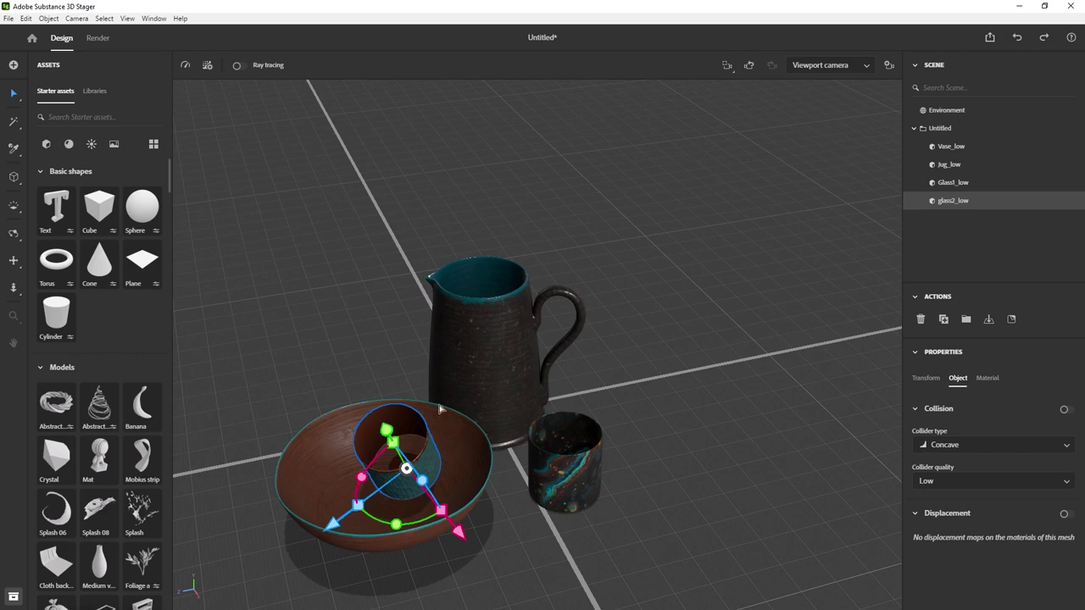
# Place the teal cup upright on the ground outside the bowl, in front of the dark marbled cup.
pyautogui.moveTo(414, 473); pyautogui.dragTo(684, 498)
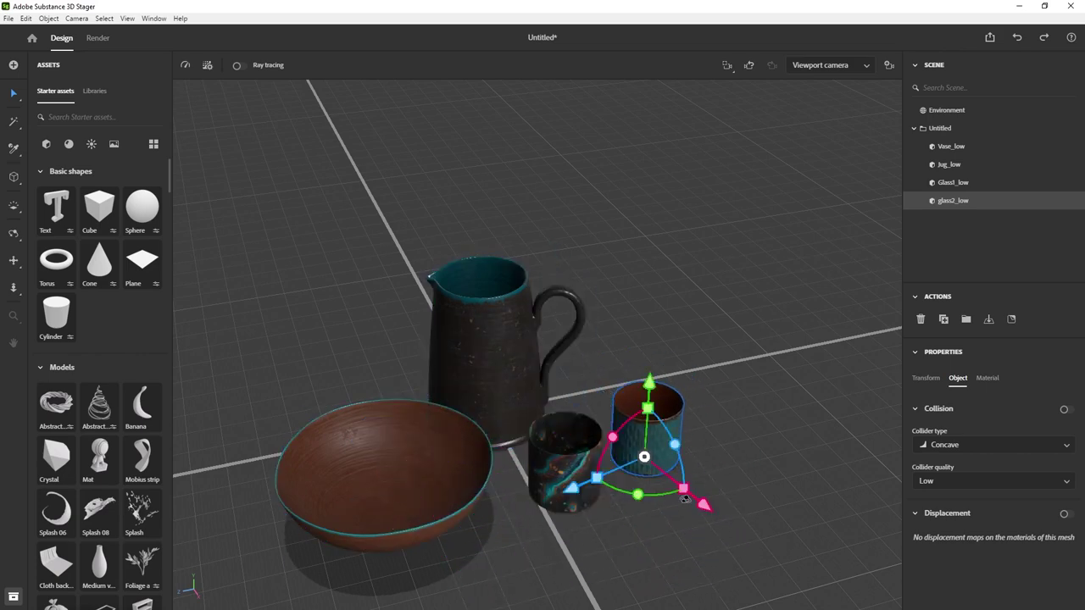
pyautogui.moveTo(685, 499); pyautogui.dragTo(682, 540, button='right')
pyautogui.moveTo(634, 460); pyautogui.dragTo(516, 565)
# Move the dark marbled cup back behind the teal cup, near the jug's handle.
pyautogui.click(556, 498)
pyautogui.moveTo(557, 498); pyautogui.dragTo(578, 453)
pyautogui.moveTo(578, 452); pyautogui.dragTo(627, 375, button='middle')
pyautogui.click(572, 479)
pyautogui.moveTo(566, 490); pyautogui.dragTo(591, 434)
pyautogui.click(618, 377)
pyautogui.moveTo(617, 378); pyautogui.dragTo(640, 368)
pyautogui.moveTo(670, 400); pyautogui.dragTo(682, 350, button='right')
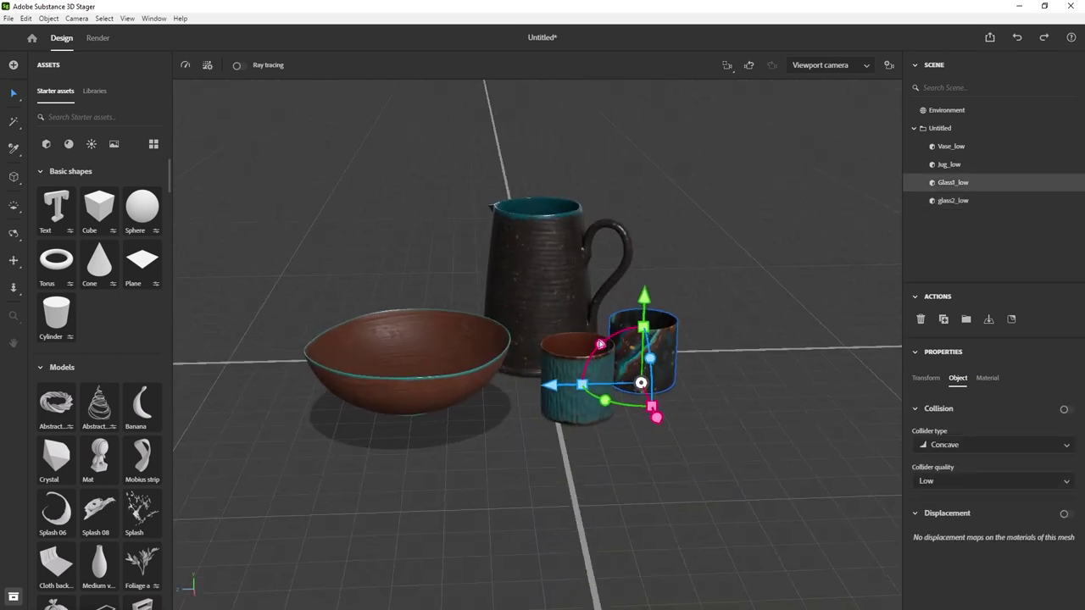
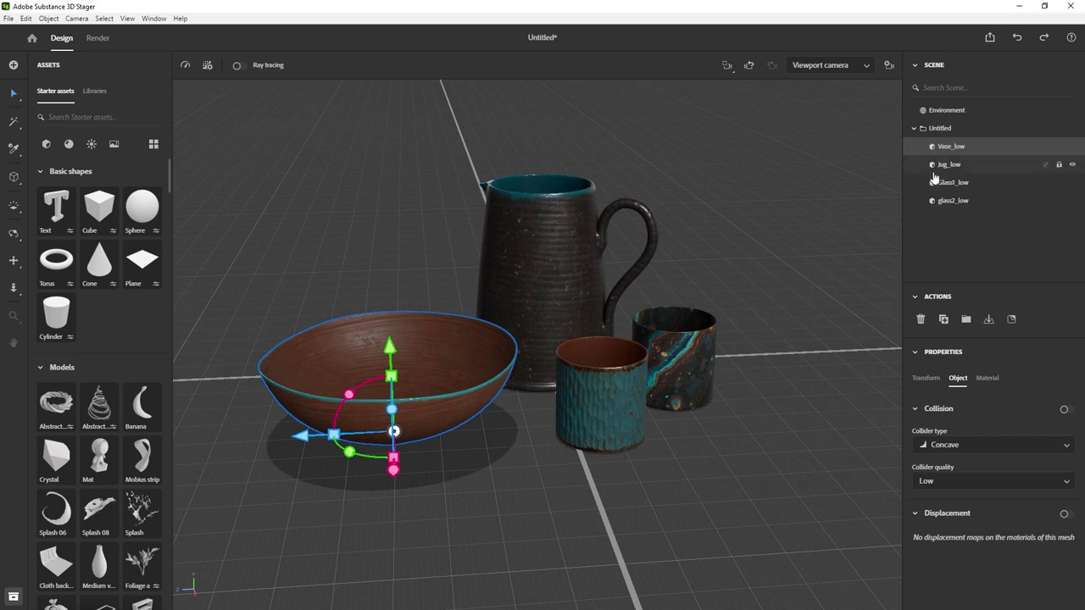
# Duplicate the bowl, raise the copy slightly above the original and turn it about its vertical axis.
pyautogui.hotkey('ctrl', 'd')
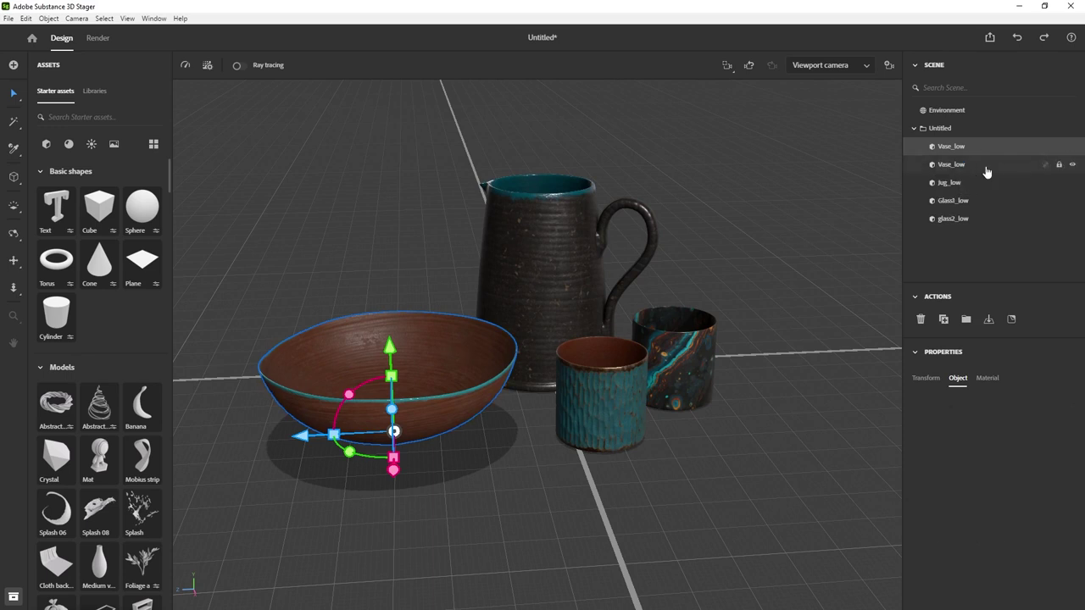
pyautogui.moveTo(389, 347); pyautogui.dragTo(392, 335)
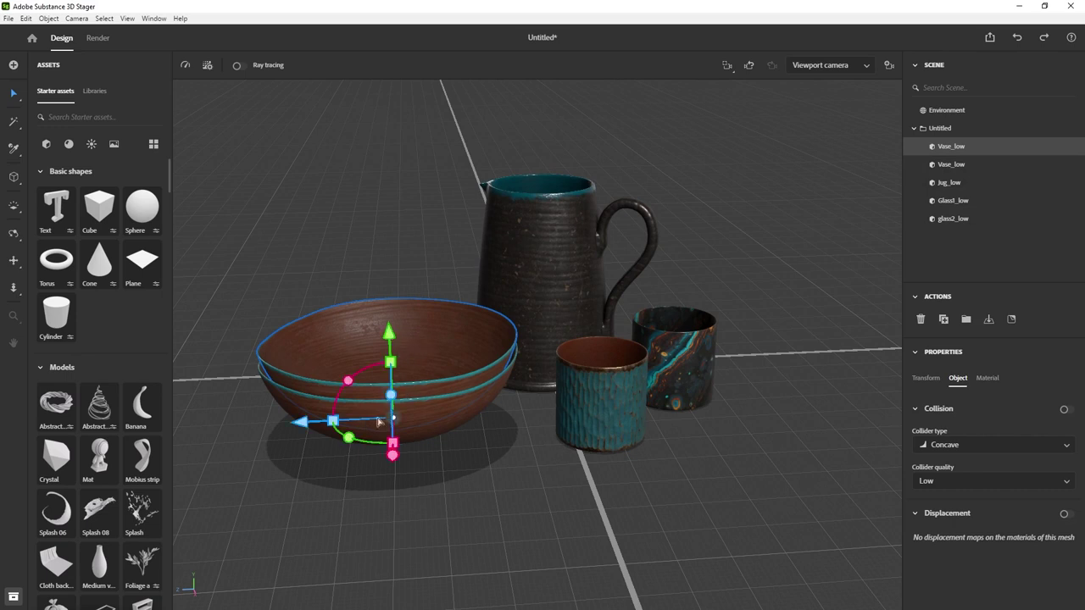
pyautogui.moveTo(349, 438); pyautogui.dragTo(486, 415)
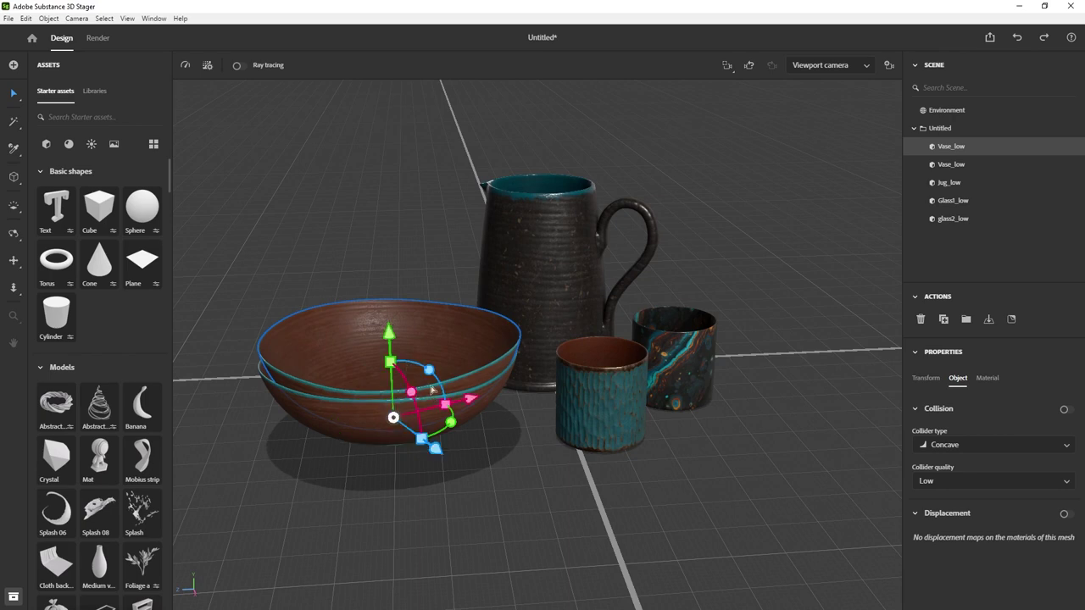
# Tilt the copied bowl so that it leans at an angle inside the original bowl.
pyautogui.moveTo(395, 419); pyautogui.dragTo(397, 386)
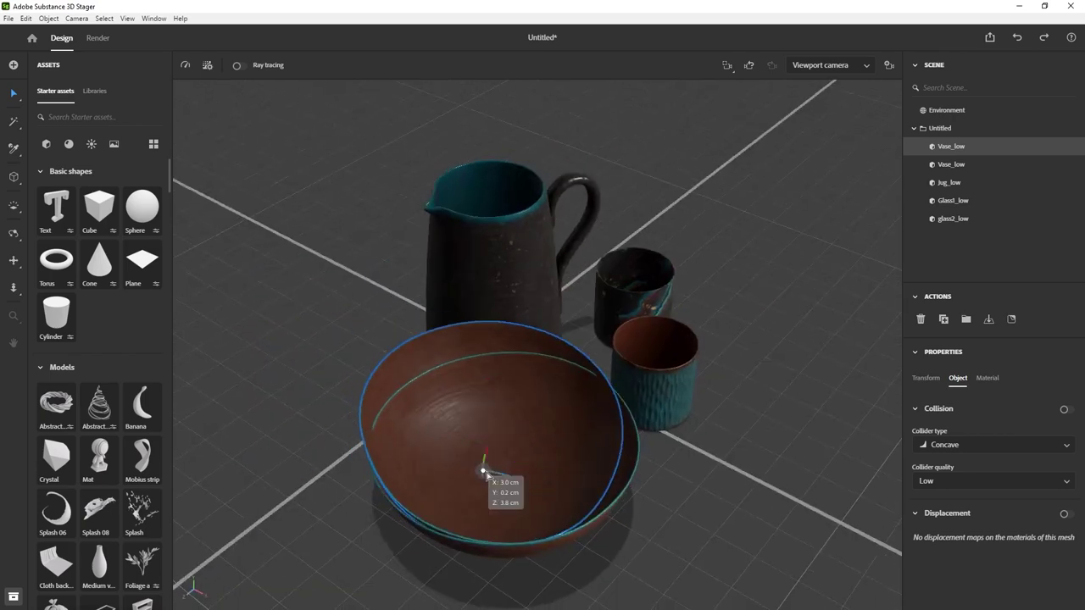
pyautogui.moveTo(486, 476); pyautogui.dragTo(509, 488)
pyautogui.moveTo(508, 489); pyautogui.dragTo(489, 429, button='right')
pyautogui.moveTo(489, 430); pyautogui.dragTo(479, 432)
pyautogui.moveTo(509, 437); pyautogui.dragTo(574, 523, button='right')
pyautogui.moveTo(477, 414); pyautogui.dragTo(470, 402)
pyautogui.moveTo(606, 440); pyautogui.dragTo(709, 223, button='right')
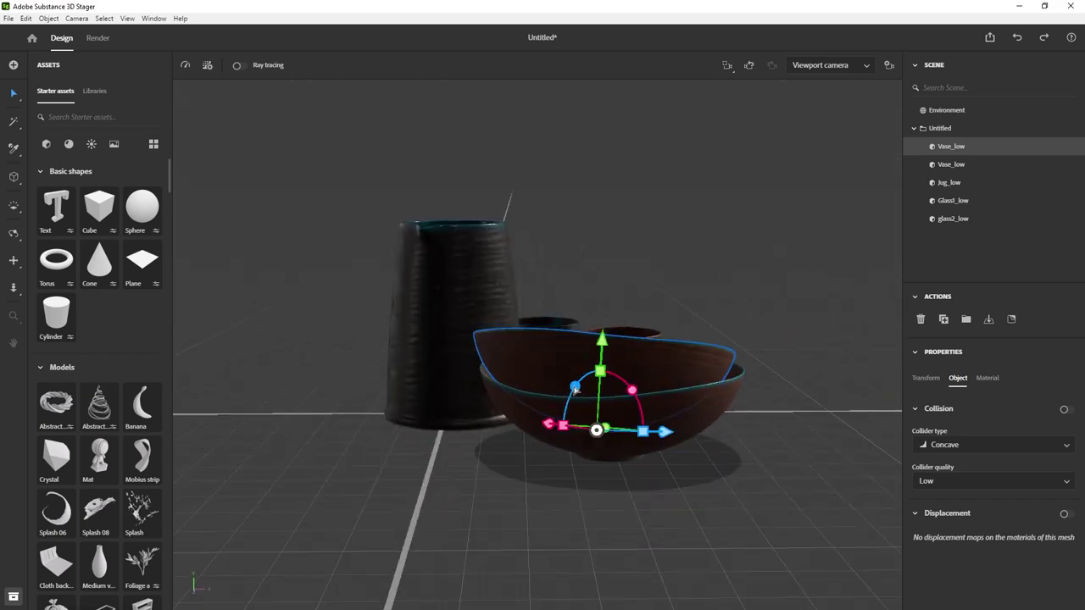
# Fine-tune the copied bowl's tilt and position to nest inside the original, at rotation about X 14°, Y 66°, Z -16°.
pyautogui.moveTo(632, 390); pyautogui.dragTo(642, 400)
pyautogui.moveTo(737, 406); pyautogui.dragTo(688, 407, button='right')
pyautogui.moveTo(675, 406); pyautogui.dragTo(665, 395)
pyautogui.moveTo(665, 395); pyautogui.dragTo(503, 380, button='right')
pyautogui.moveTo(477, 366); pyautogui.dragTo(483, 380)
pyautogui.moveTo(558, 445); pyautogui.dragTo(568, 441)
pyautogui.moveTo(569, 442); pyautogui.dragTo(738, 472, button='right')
pyautogui.moveTo(622, 377); pyautogui.dragTo(623, 383)
pyautogui.moveTo(623, 383); pyautogui.dragTo(731, 506, button='right')
pyautogui.moveTo(606, 336); pyautogui.dragTo(609, 344)
pyautogui.moveTo(659, 379); pyautogui.dragTo(721, 434)
pyautogui.moveTo(720, 434); pyautogui.dragTo(474, 292, button='right')
pyautogui.moveTo(462, 274); pyautogui.dragTo(461, 266)
pyautogui.moveTo(554, 359); pyautogui.dragTo(547, 366)
pyautogui.click(411, 435)
pyautogui.moveTo(446, 344); pyautogui.dragTo(450, 373, button='right')
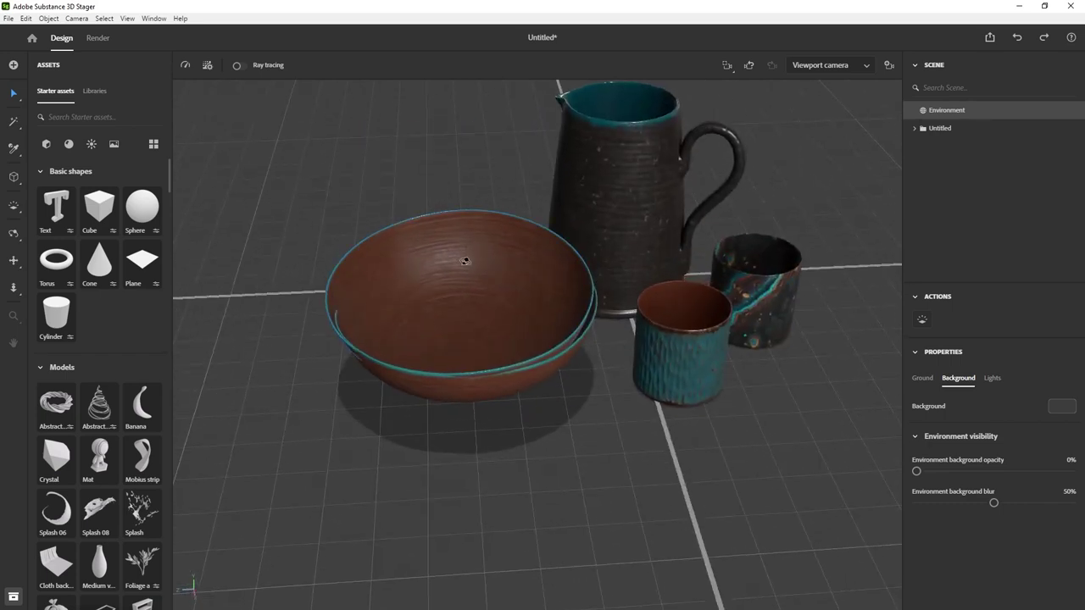
pyautogui.scroll(5, 509, 301)
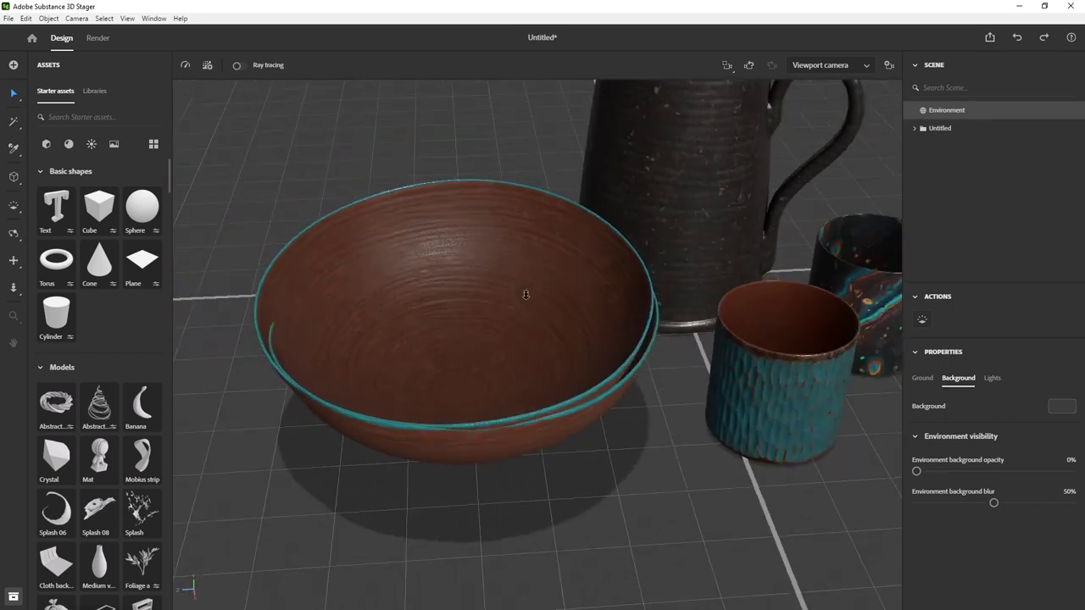
pyautogui.scroll(-2, 525, 294)
# Set the pivot of the copied inner bowl to Center.
pyautogui.click(480, 286)
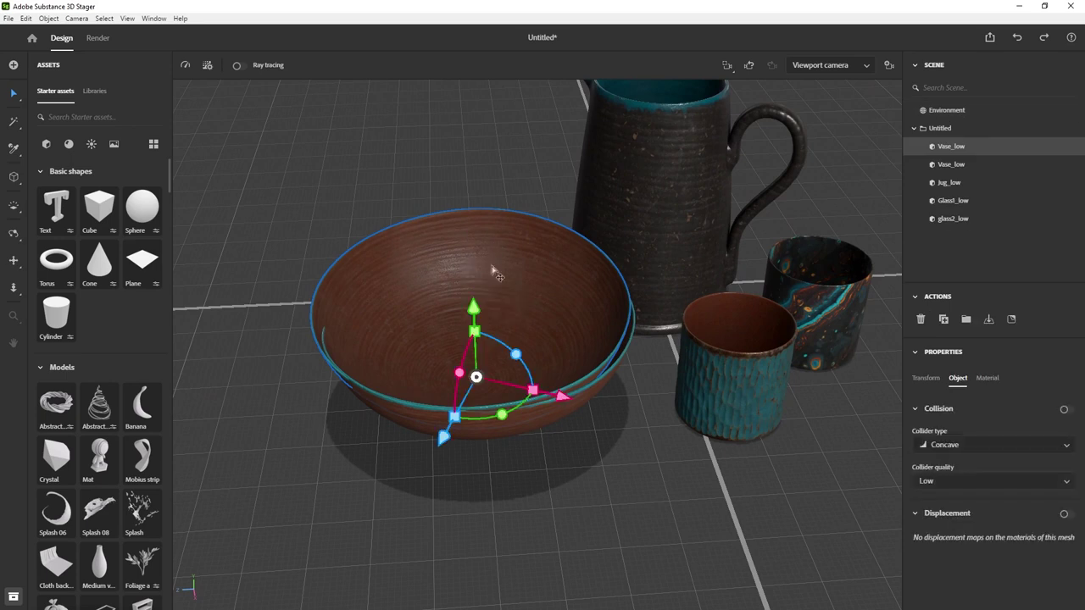
pyautogui.click(927, 380)
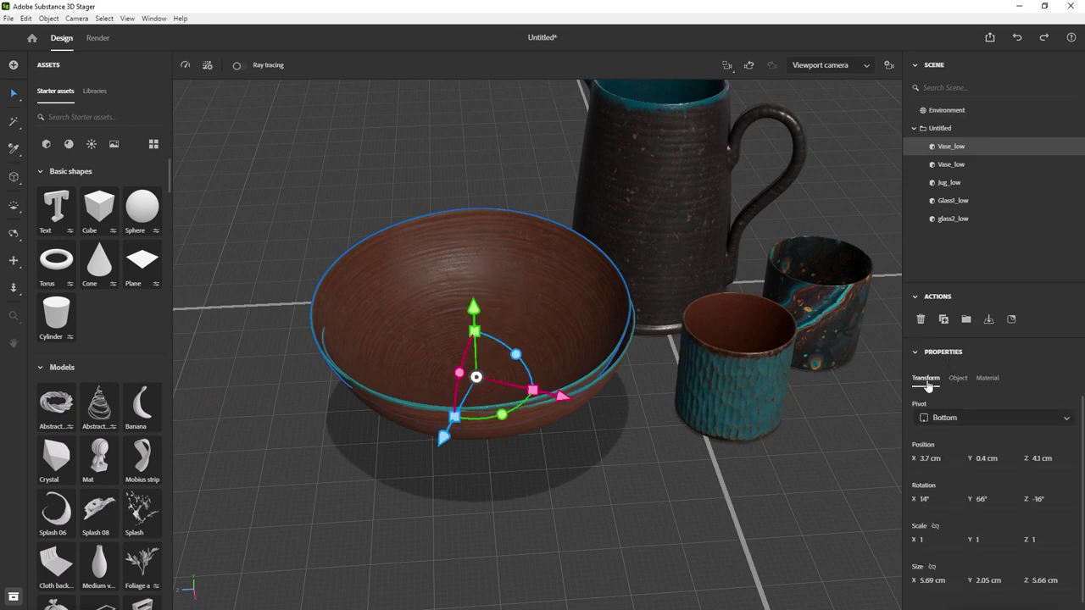
pyautogui.click(959, 420)
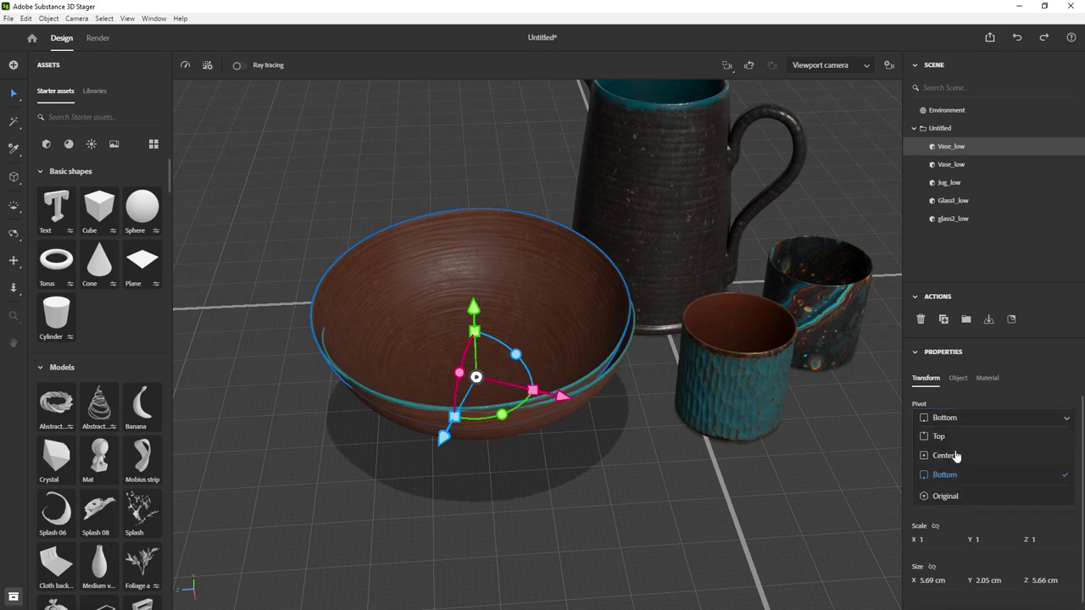
pyautogui.click(944, 455)
# Link the inner bowl's scale axes and scale it down uniformly to an X size of 5.41 cm.
pyautogui.moveTo(537, 362); pyautogui.dragTo(570, 363, button='right')
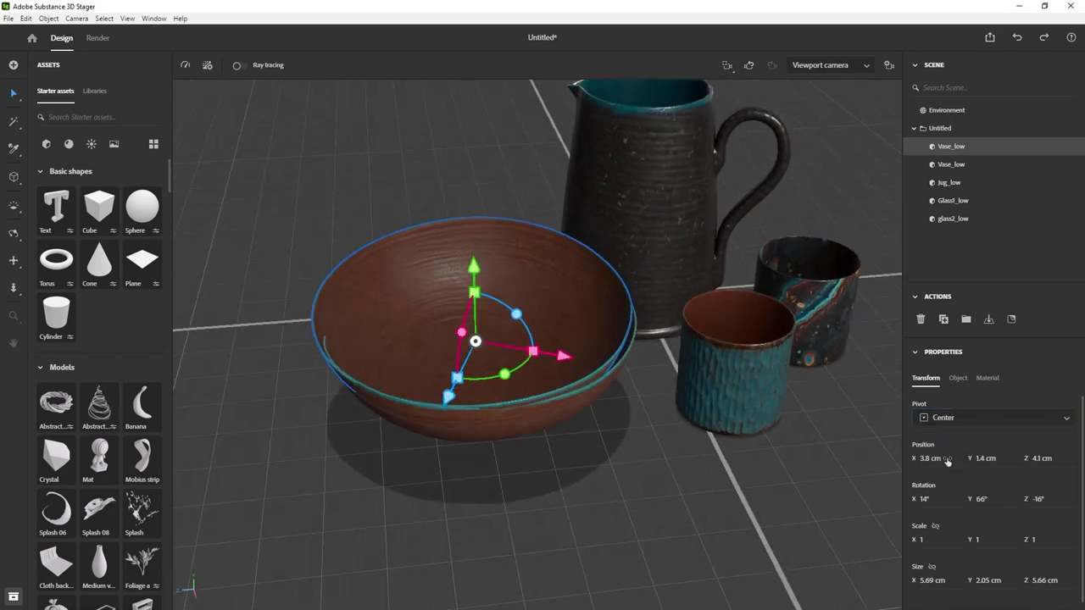
pyautogui.click(935, 527)
pyautogui.press('Return')
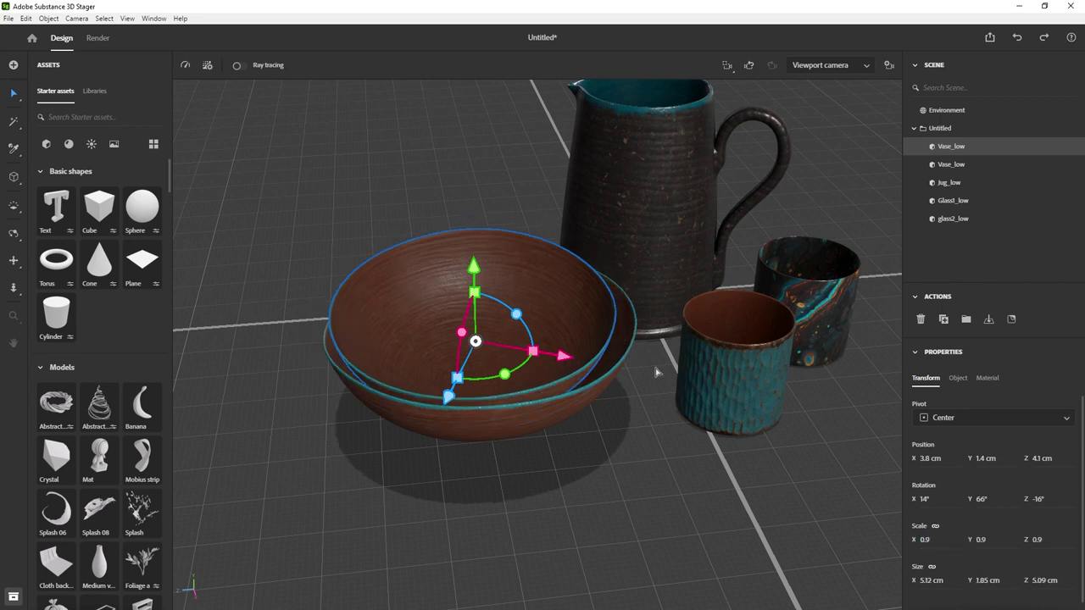
pyautogui.click(929, 540)
pyautogui.press('Return')
# Nudge the inner bowl to about X 3.8, Y 1.4, Z 4.2 cm and tilt it to a Z rotation of about -20°.
pyautogui.moveTo(567, 359); pyautogui.dragTo(572, 361)
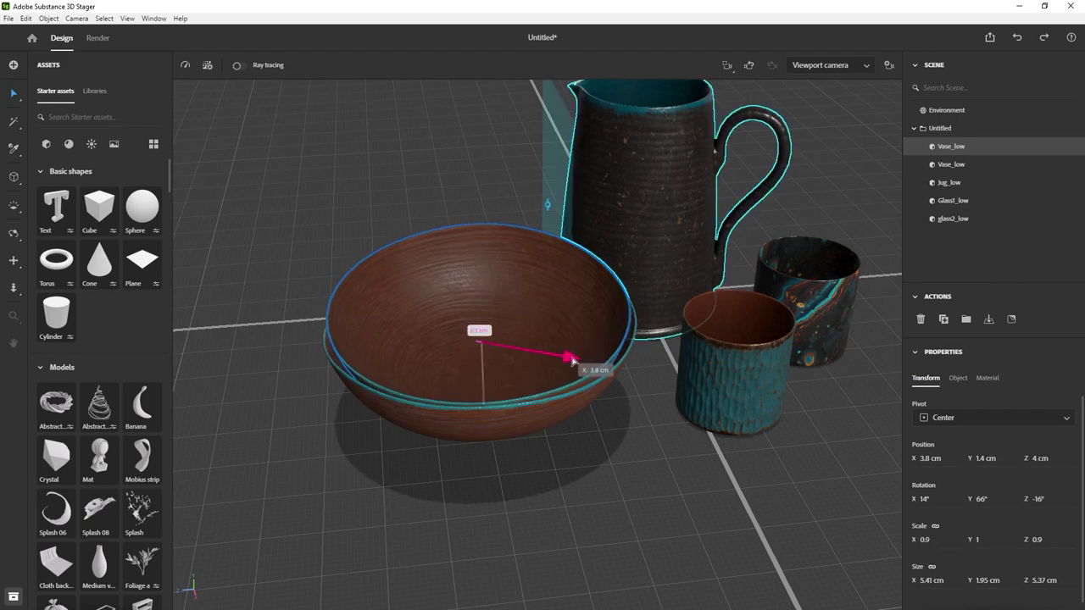
pyautogui.moveTo(569, 379); pyautogui.dragTo(526, 299, button='right')
pyautogui.moveTo(525, 303); pyautogui.dragTo(522, 305)
pyautogui.moveTo(564, 354)
pyautogui.mouseDown()
pyautogui.moveTo(569, 365)
pyautogui.moveTo(556, 355)
pyautogui.mouseUp()
pyautogui.moveTo(556, 357); pyautogui.dragTo(763, 450, button='right')
pyautogui.moveTo(694, 463); pyautogui.dragTo(711, 474, button='right')
pyautogui.keyDown('alt'); pyautogui.moveTo(711, 474); pyautogui.dragTo(508, 395); pyautogui.keyUp('alt')
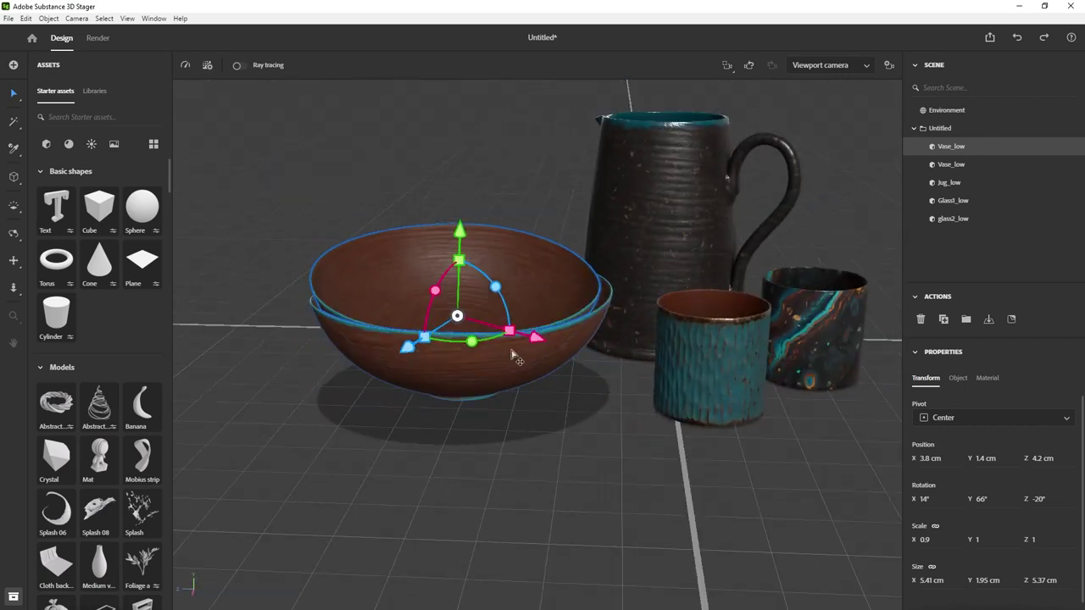
# Duplicate the inner bowl and reduce the copy's uniform scale, trying 0.8 first.
pyautogui.hotkey('ctrl', 'd')
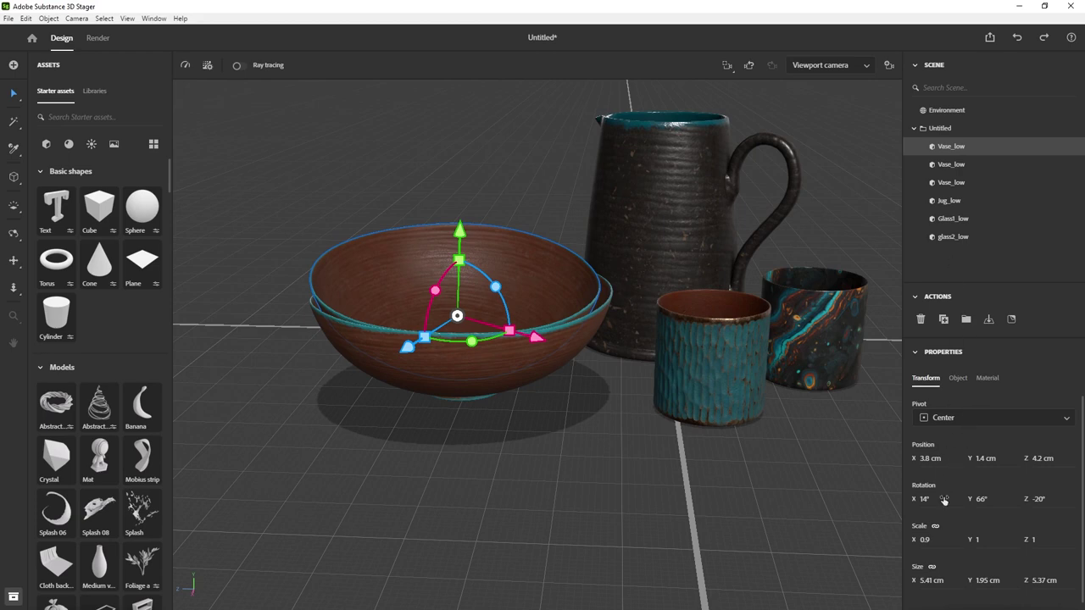
pyautogui.click(937, 540)
pyautogui.write('.8')
pyautogui.press('Return')
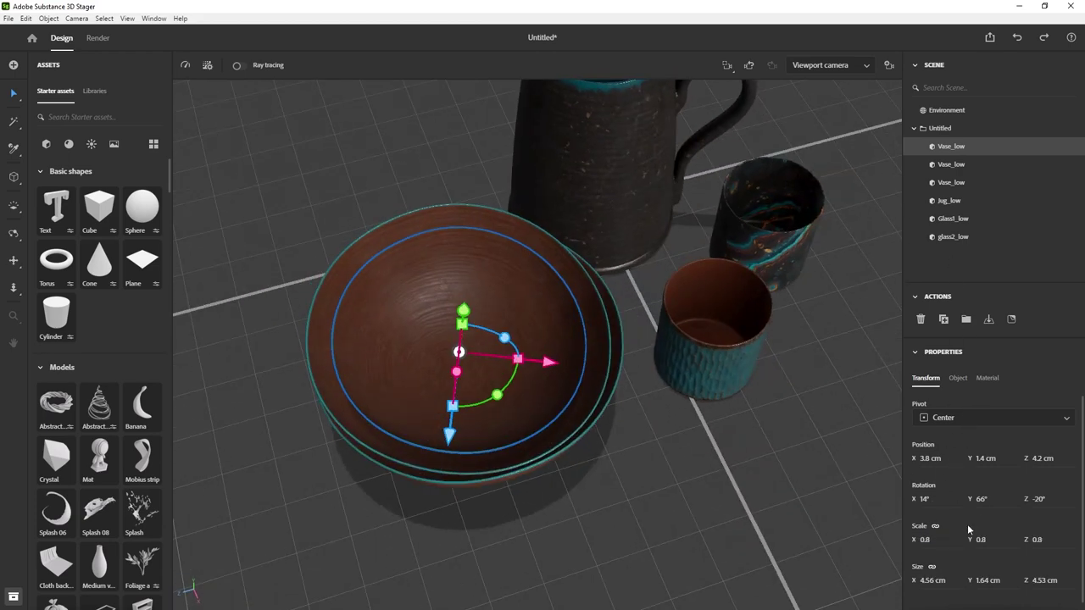
pyautogui.press('Return')
# Rotate and shift the third bowl so it nests slightly askew inside the other two bowls.
pyautogui.moveTo(498, 396); pyautogui.dragTo(578, 310)
pyautogui.moveTo(503, 336); pyautogui.dragTo(500, 268, button='right')
pyautogui.moveTo(504, 312); pyautogui.dragTo(504, 300)
pyautogui.moveTo(503, 300); pyautogui.dragTo(573, 309, button='right')
pyautogui.moveTo(537, 322); pyautogui.dragTo(551, 320)
pyautogui.moveTo(590, 287); pyautogui.dragTo(595, 280)
pyautogui.moveTo(591, 285); pyautogui.dragTo(558, 387, button='right')
pyautogui.moveTo(592, 339); pyautogui.dragTo(593, 338)
pyautogui.moveTo(664, 389); pyautogui.dragTo(461, 242, button='right')
pyautogui.moveTo(506, 290); pyautogui.dragTo(511, 295)
pyautogui.click(540, 193)
pyautogui.moveTo(603, 398); pyautogui.dragTo(644, 466, button='right')
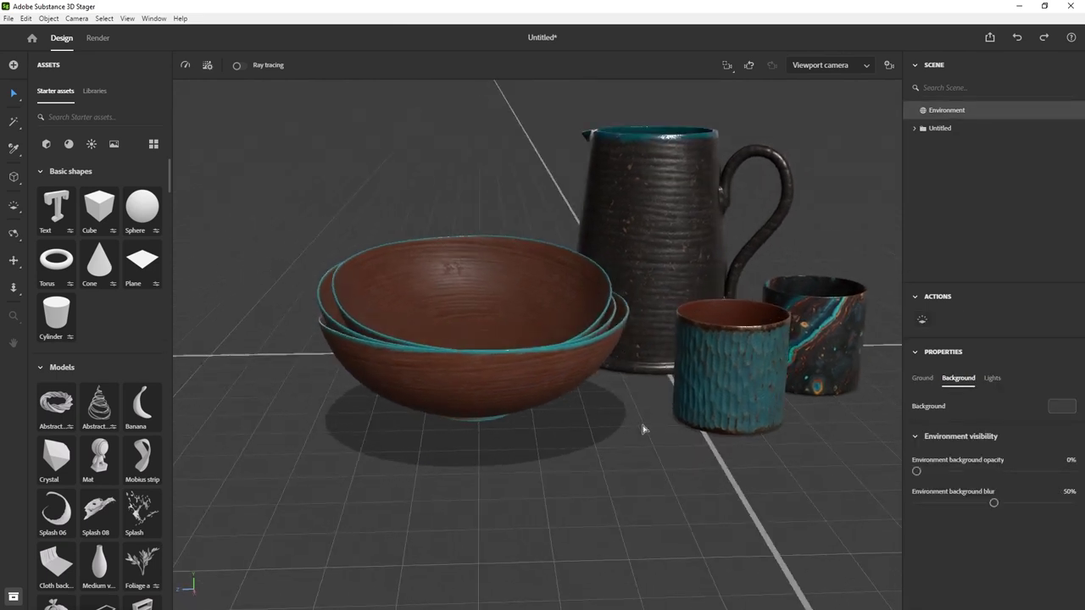
# Examine the overall arrangement of nested bowls, jug and cups from a distance and close up.
pyautogui.scroll(-5, 658, 450)
pyautogui.moveTo(573, 389); pyautogui.dragTo(571, 387, button='right')
pyautogui.keyDown('alt'); pyautogui.moveTo(571, 387); pyautogui.dragTo(591, 462); pyautogui.keyUp('alt')
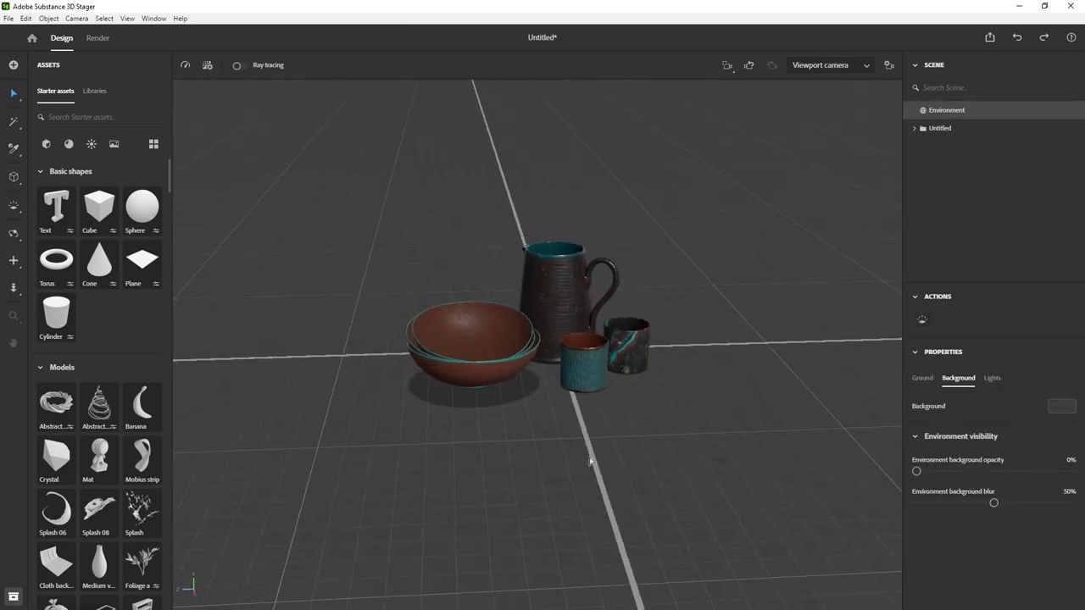
pyautogui.keyDown('alt'); pyautogui.moveTo(654, 278); pyautogui.dragTo(561, 293); pyautogui.keyUp('alt')
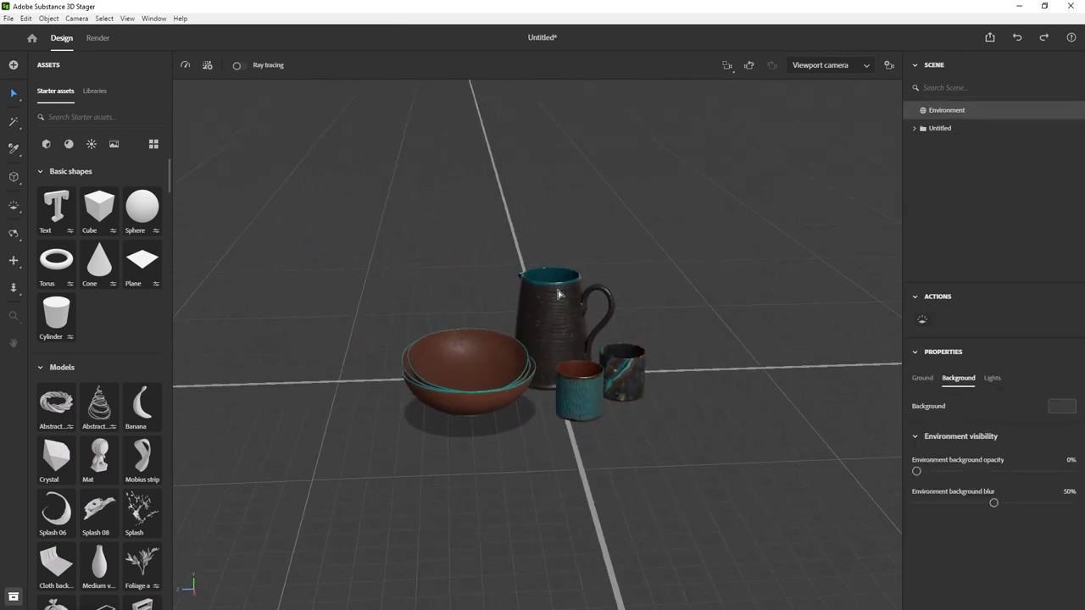
pyautogui.scroll(3, 602, 343)
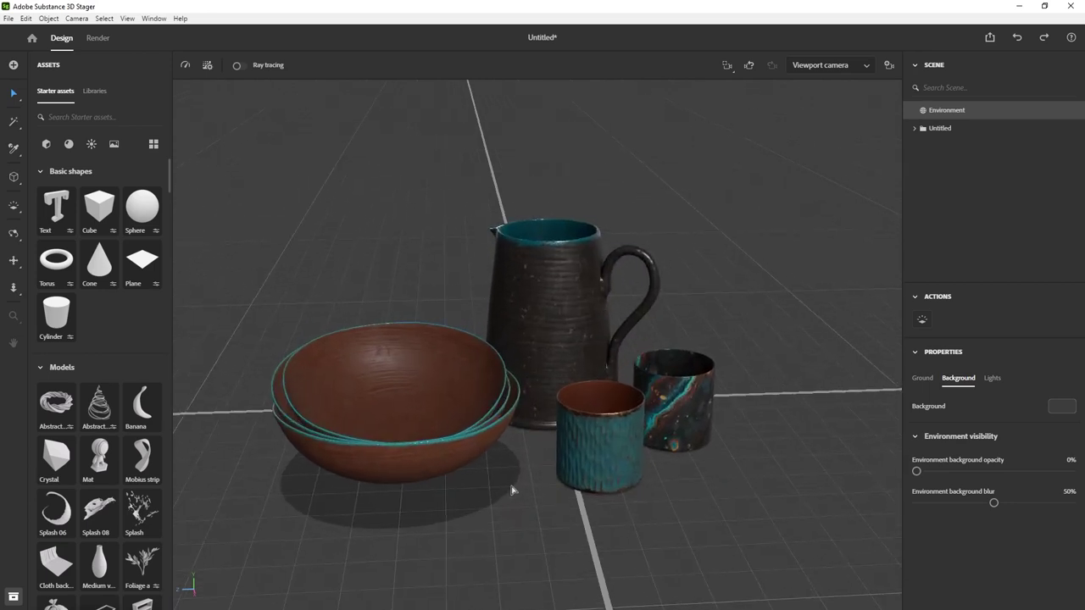
pyautogui.click(622, 455)
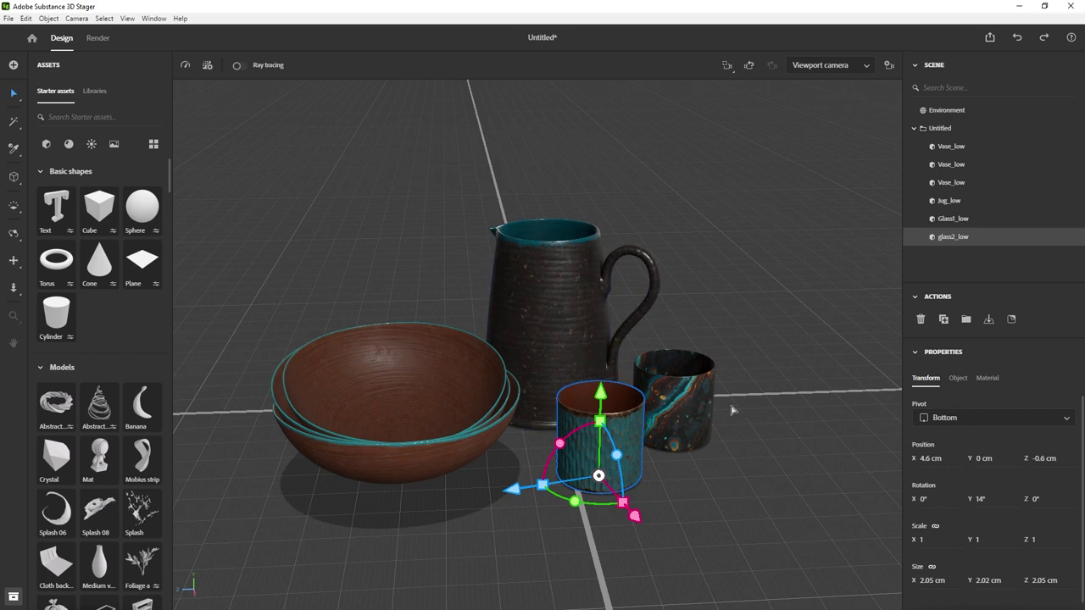
pyautogui.click(793, 408)
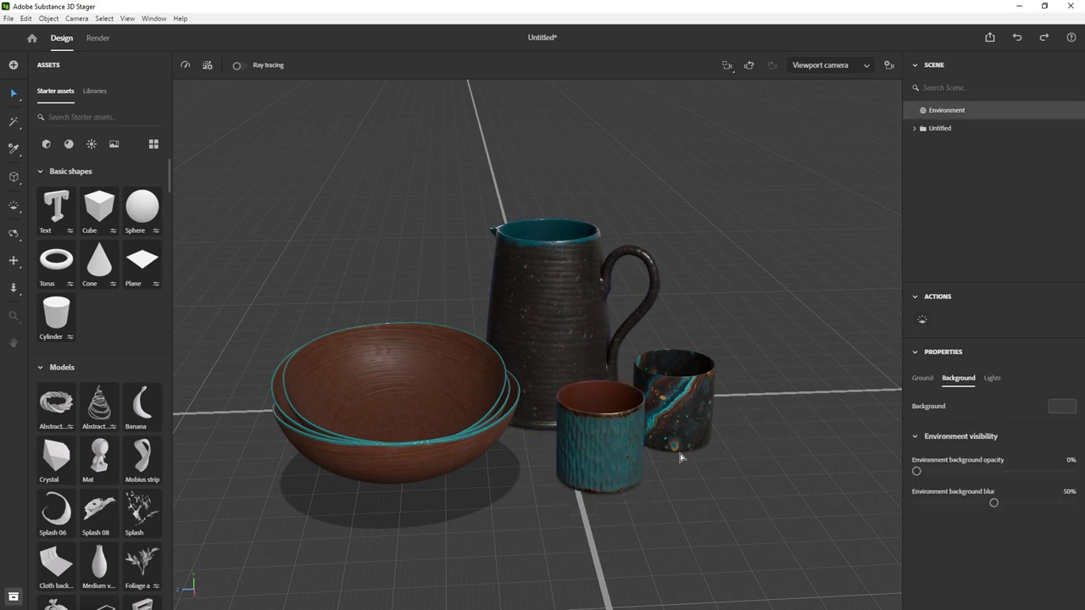
pyautogui.moveTo(647, 394); pyautogui.dragTo(666, 382, button='middle')
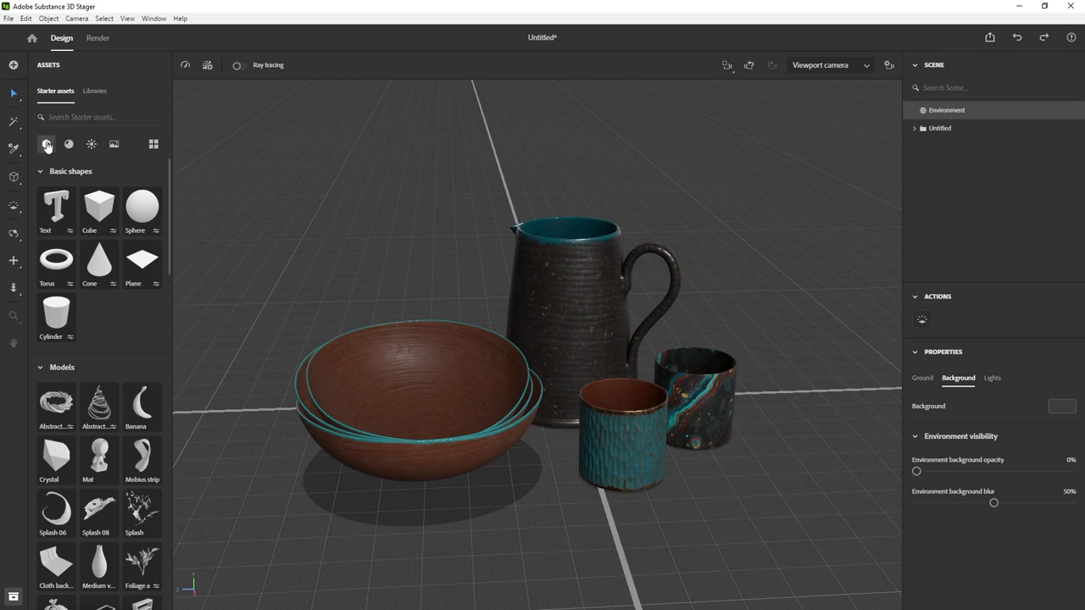
# Add the cloth backdrop model to the scene and scale it down uniformly to 0.2.
pyautogui.scroll(-5, 97, 312)
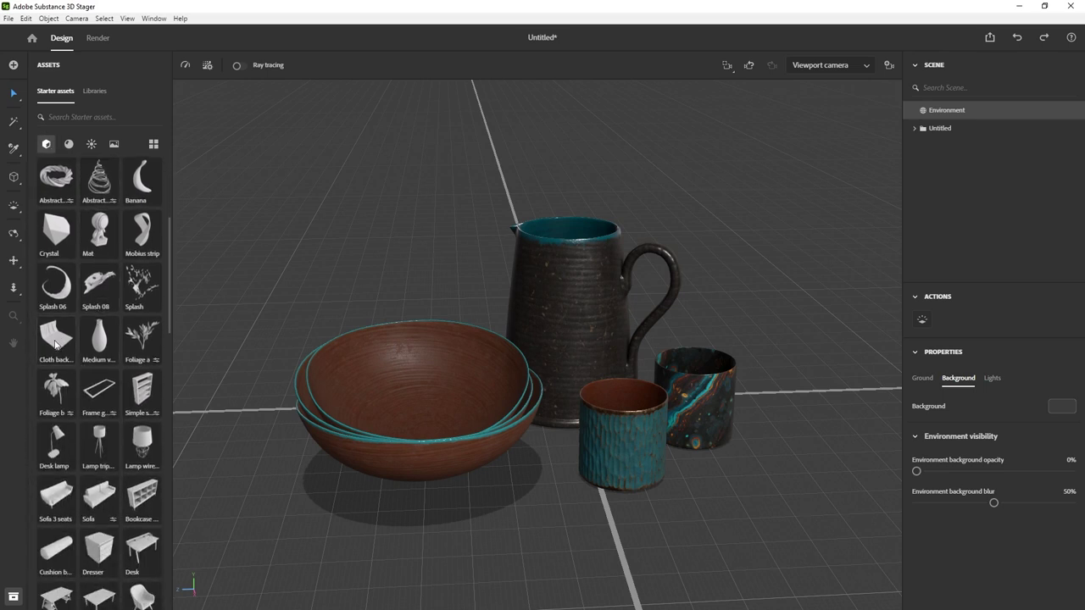
pyautogui.moveTo(58, 348); pyautogui.dragTo(423, 277)
pyautogui.keyDown('alt'); pyautogui.moveTo(533, 361); pyautogui.dragTo(475, 275, button='right'); pyautogui.keyUp('alt')
pyautogui.keyDown('alt'); pyautogui.moveTo(478, 281); pyautogui.dragTo(618, 284); pyautogui.keyUp('alt')
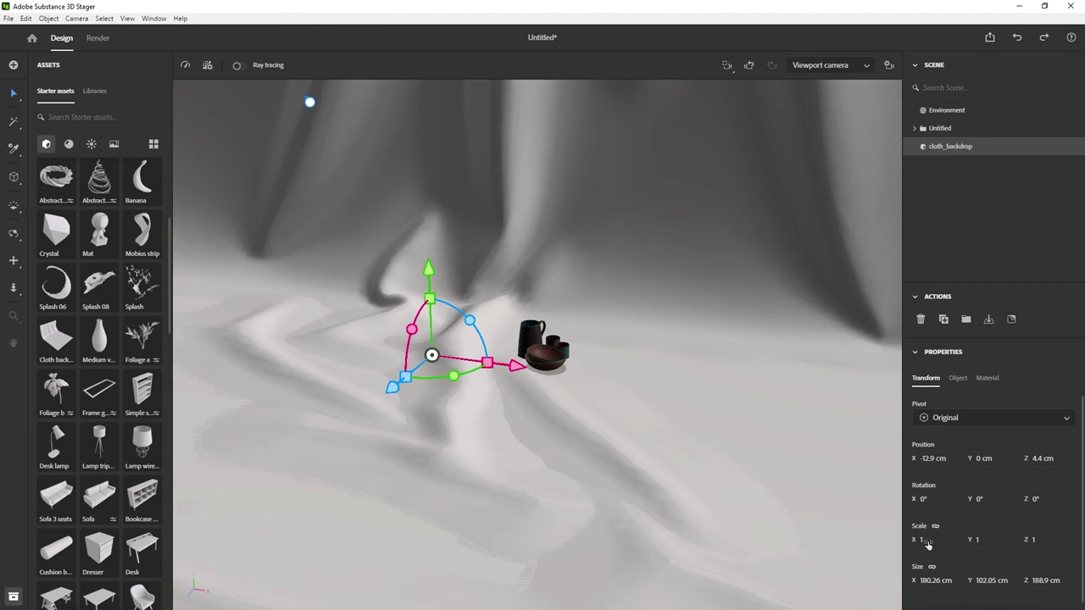
pyautogui.write('0.2')
pyautogui.press('Return')
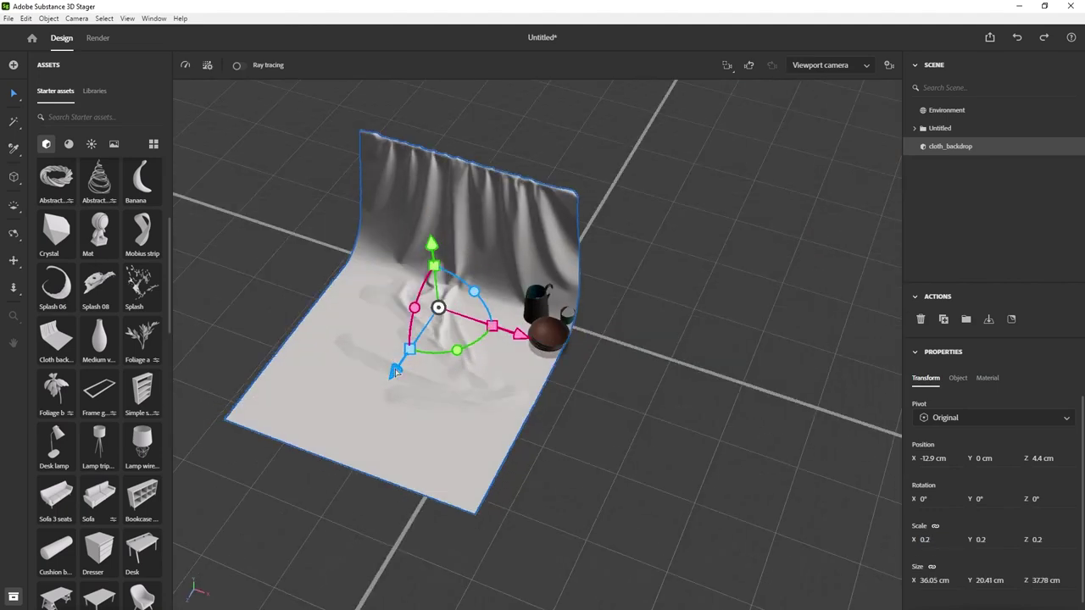
# Move the cloth backdrop under and behind the pottery so the group stands centrally in front of the draped folds.
pyautogui.scroll(3, 508, 323)
pyautogui.moveTo(506, 279); pyautogui.dragTo(543, 234)
pyautogui.moveTo(539, 193); pyautogui.dragTo(495, 229)
pyautogui.moveTo(515, 322); pyautogui.dragTo(573, 362)
pyautogui.moveTo(690, 230); pyautogui.dragTo(538, 210)
pyautogui.keyDown('alt'); pyautogui.moveTo(542, 228); pyautogui.dragTo(579, 446, button='right'); pyautogui.keyUp('alt')
pyautogui.keyDown('alt'); pyautogui.moveTo(579, 445); pyautogui.dragTo(490, 356); pyautogui.keyUp('alt')
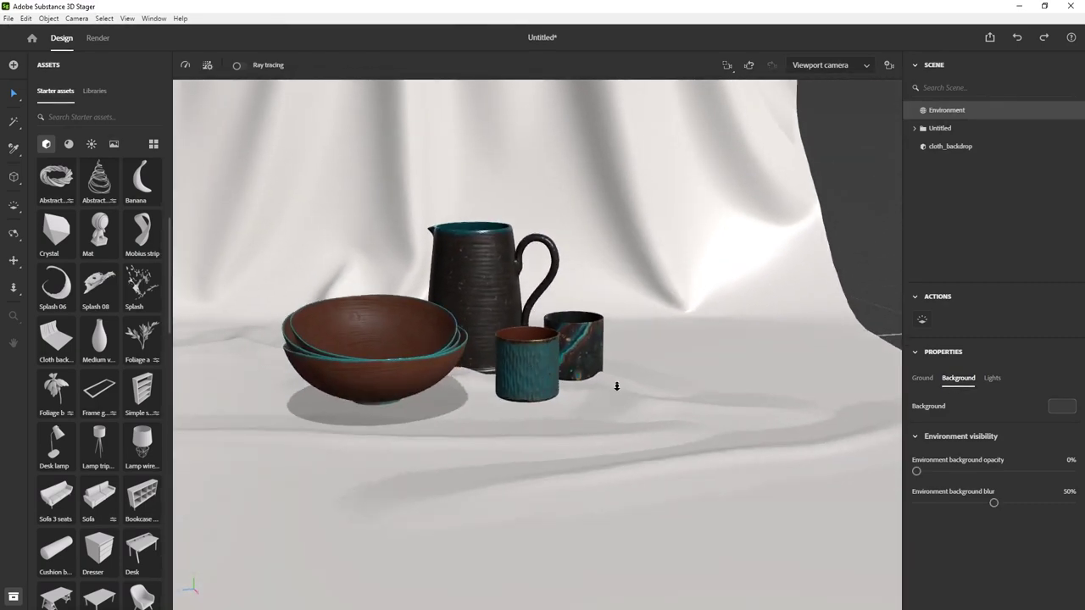
pyautogui.keyDown('alt'); pyautogui.moveTo(616, 389); pyautogui.dragTo(623, 318, button='right'); pyautogui.keyUp('alt')
pyautogui.keyDown('alt'); pyautogui.moveTo(623, 318); pyautogui.dragTo(653, 373); pyautogui.keyUp('alt')
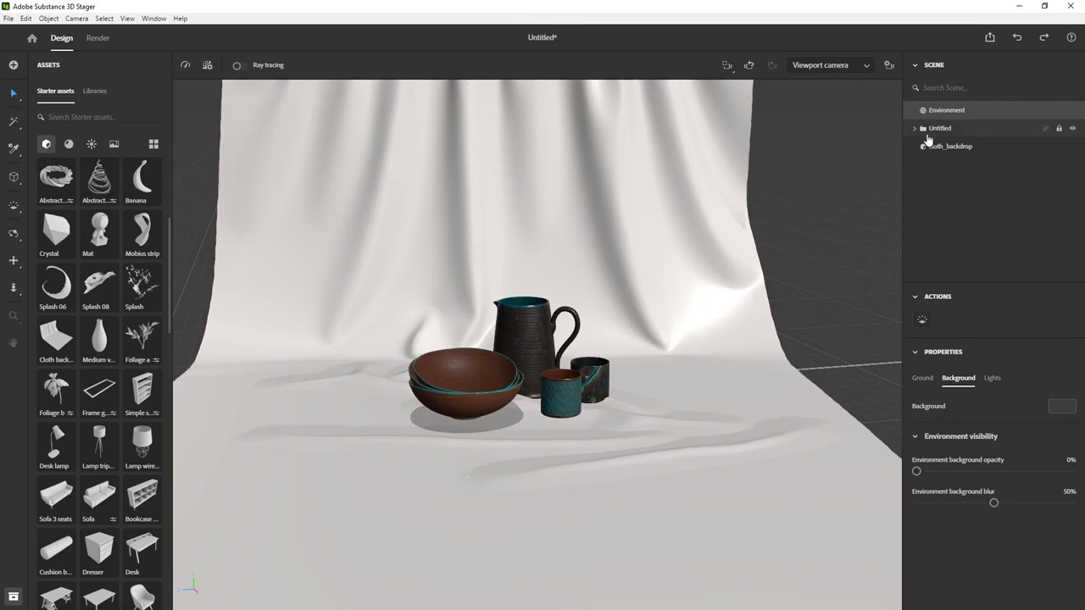
# Hide the cloth backdrop and add the table generator model around the pottery.
pyautogui.click(1072, 146)
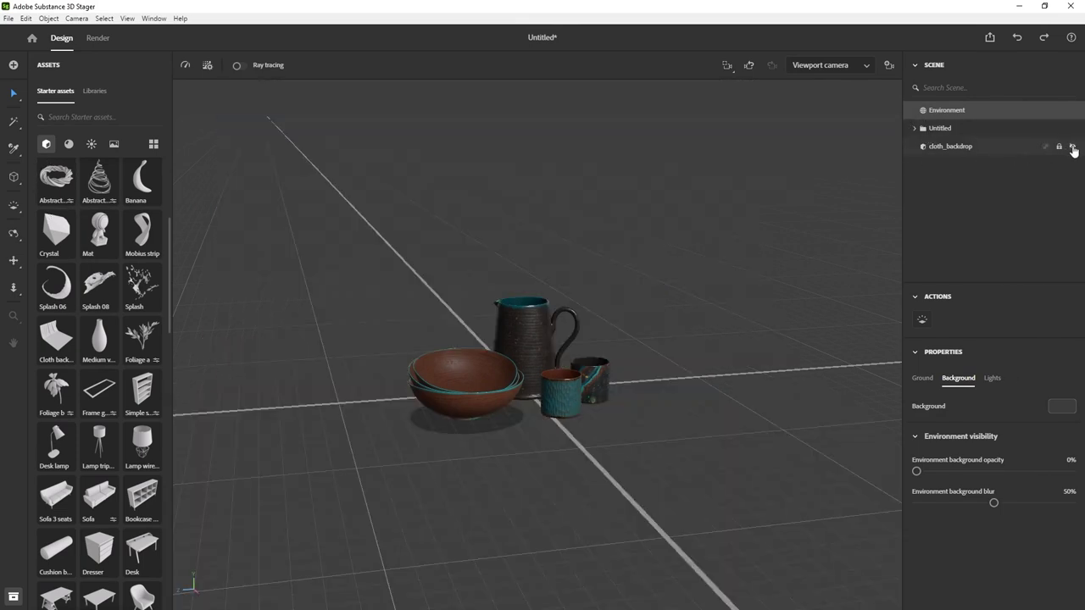
pyautogui.scroll(-3, 110, 381)
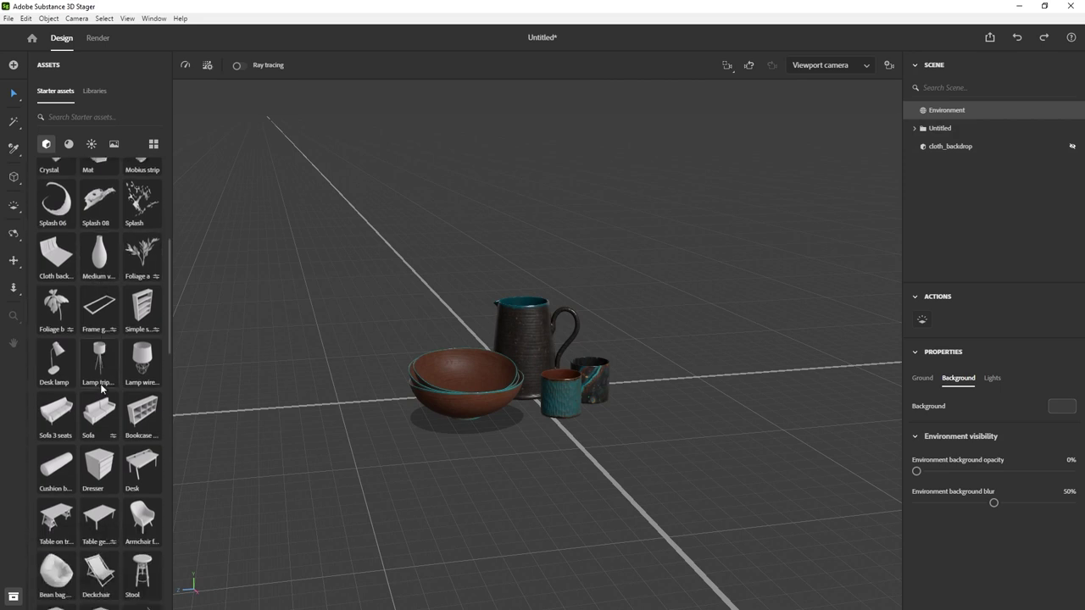
pyautogui.scroll(-1, 98, 399)
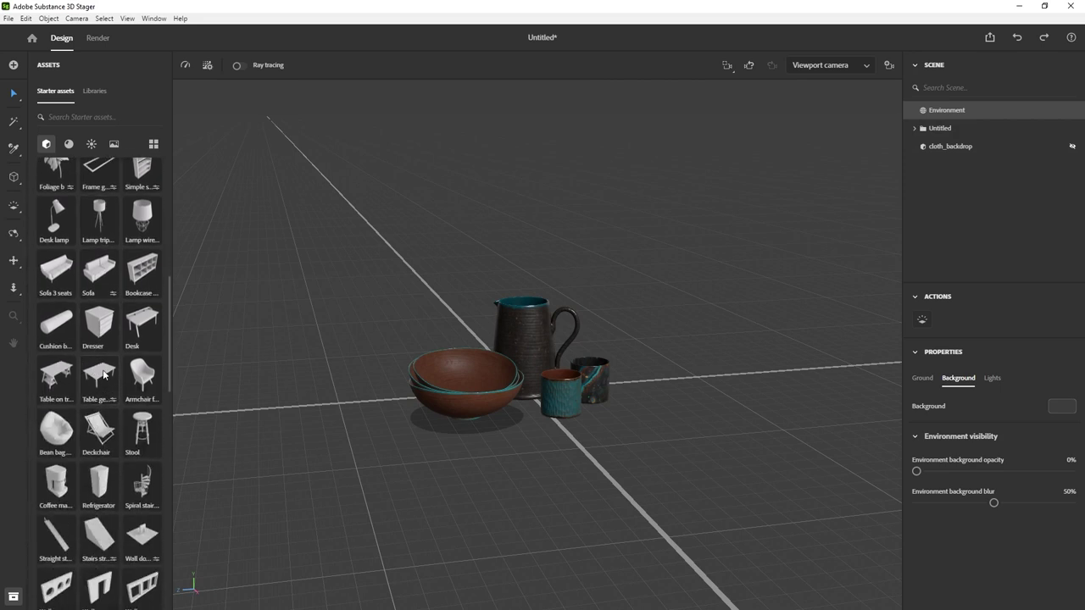
pyautogui.moveTo(103, 385); pyautogui.dragTo(551, 478)
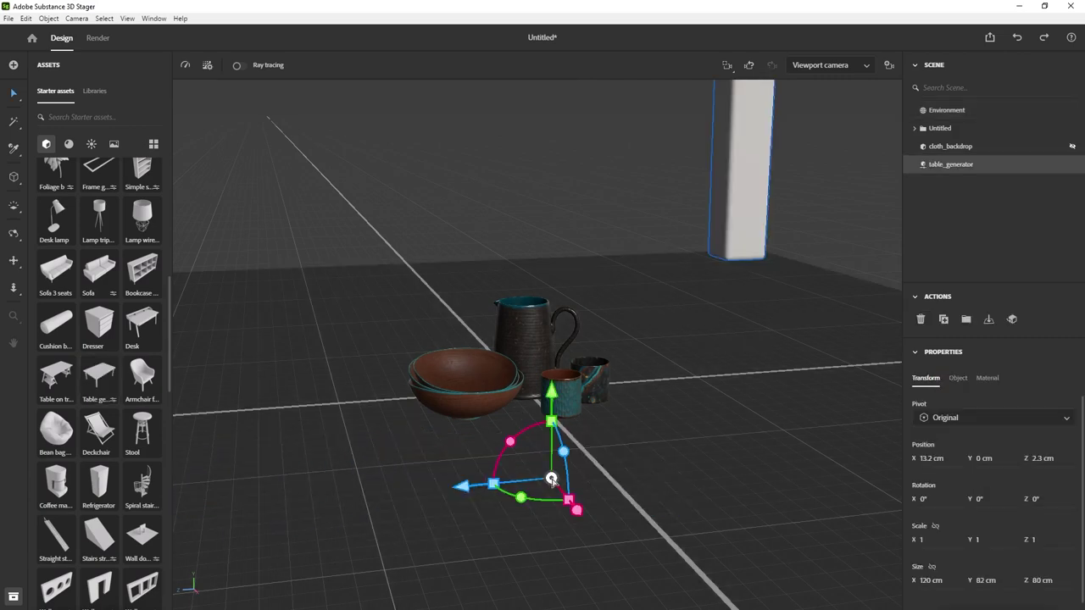
pyautogui.scroll(5, 623, 289)
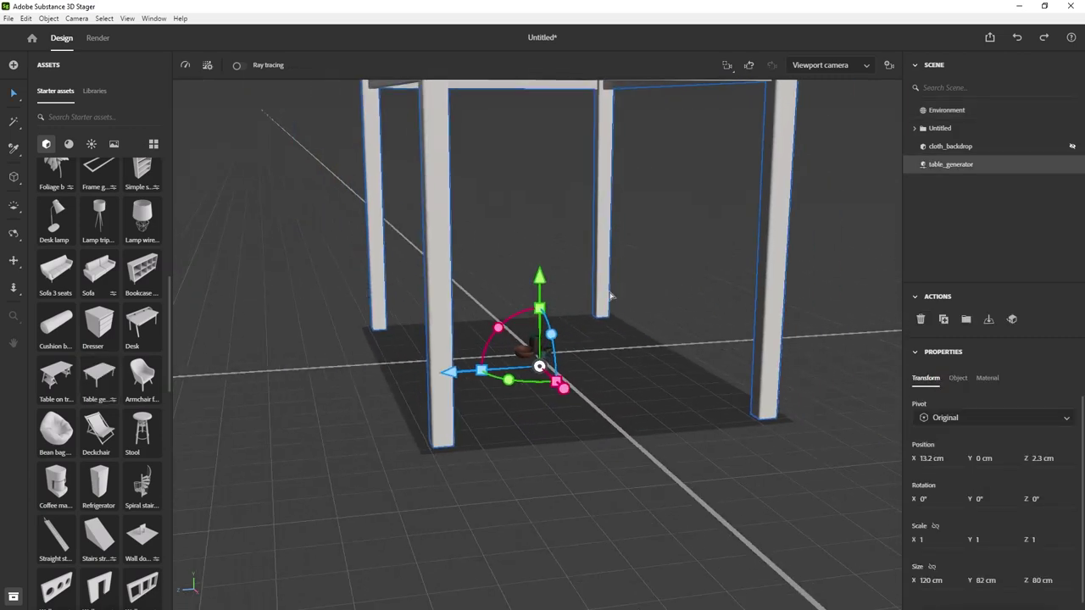
pyautogui.moveTo(619, 266); pyautogui.dragTo(579, 328, button='middle')
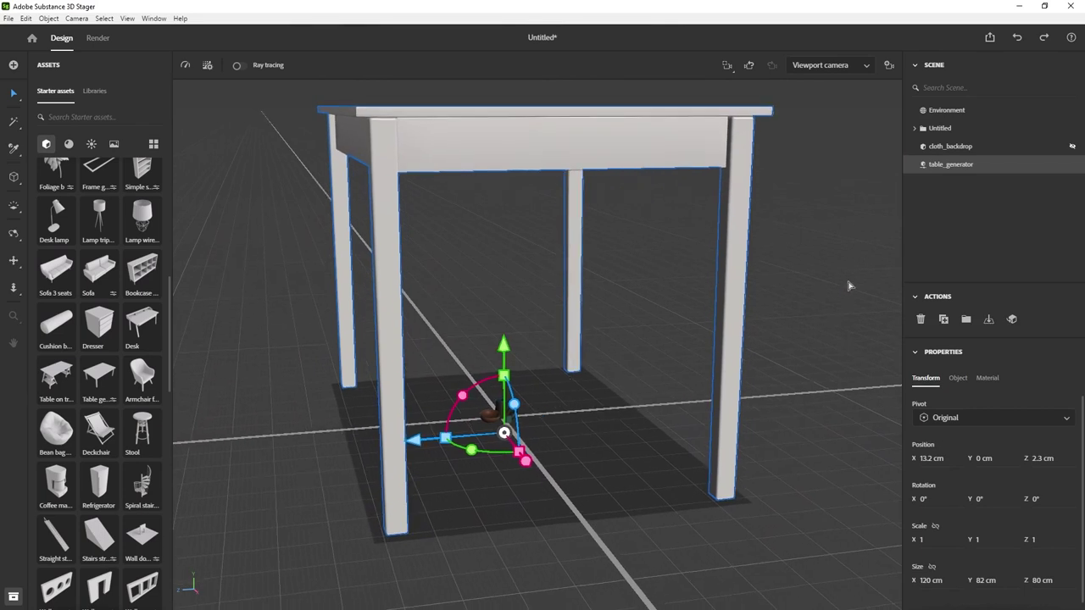
# Raise the whole pottery group onto the tabletop, at a Y position of about 83.1 cm.
pyautogui.click(941, 128)
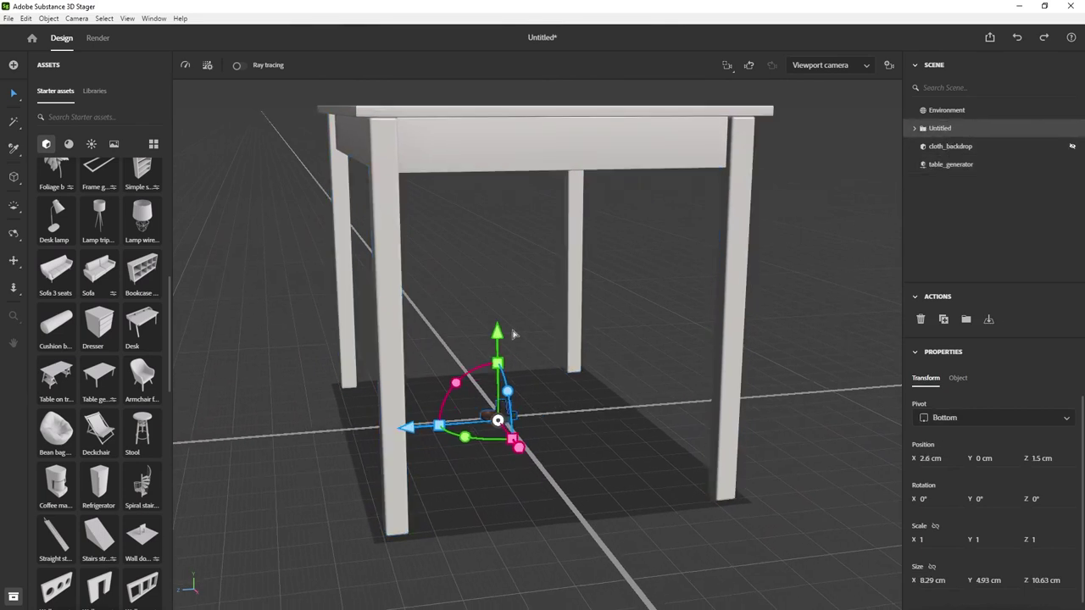
pyautogui.moveTo(511, 356); pyautogui.dragTo(533, 50)
pyautogui.moveTo(540, 182); pyautogui.dragTo(528, 327, button='middle')
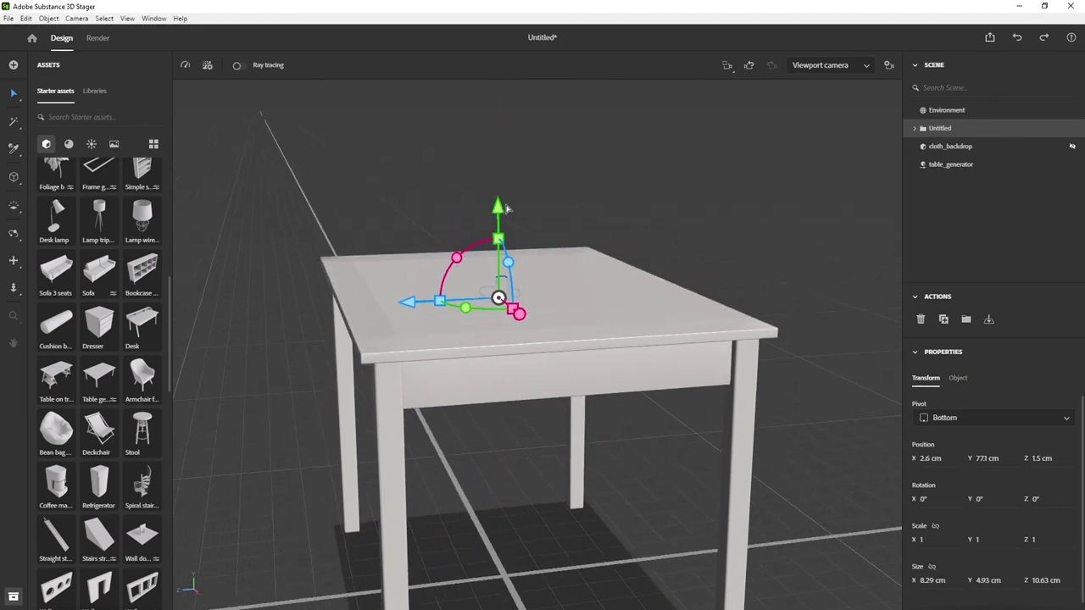
pyautogui.click(506, 206)
pyautogui.click(941, 128)
pyautogui.moveTo(498, 222); pyautogui.dragTo(499, 190)
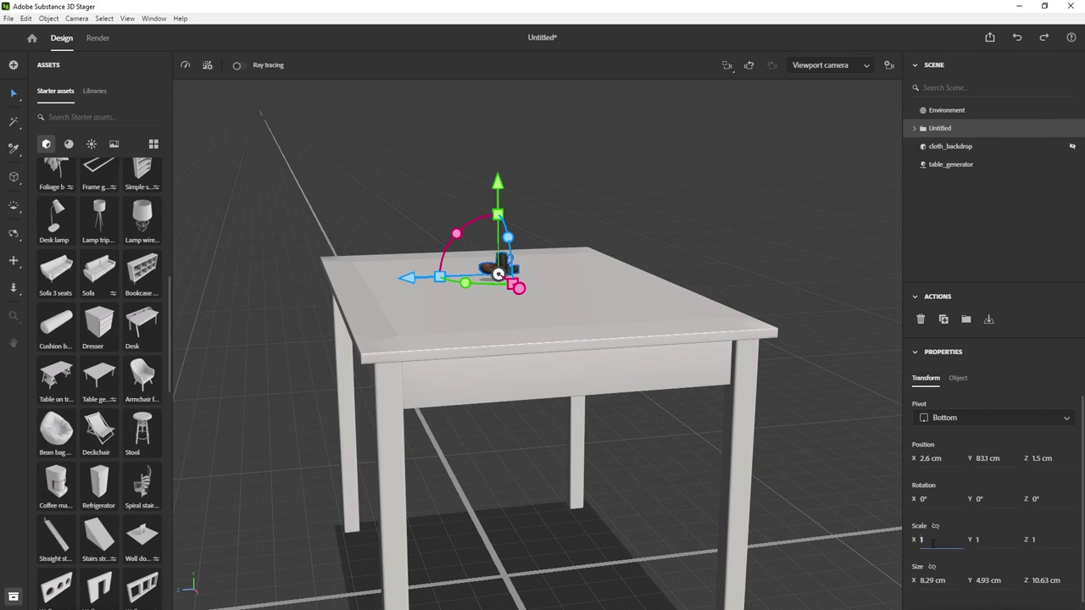
# Scale the whole pottery group up uniformly to 4.
pyautogui.write('3')
pyautogui.press('Return')
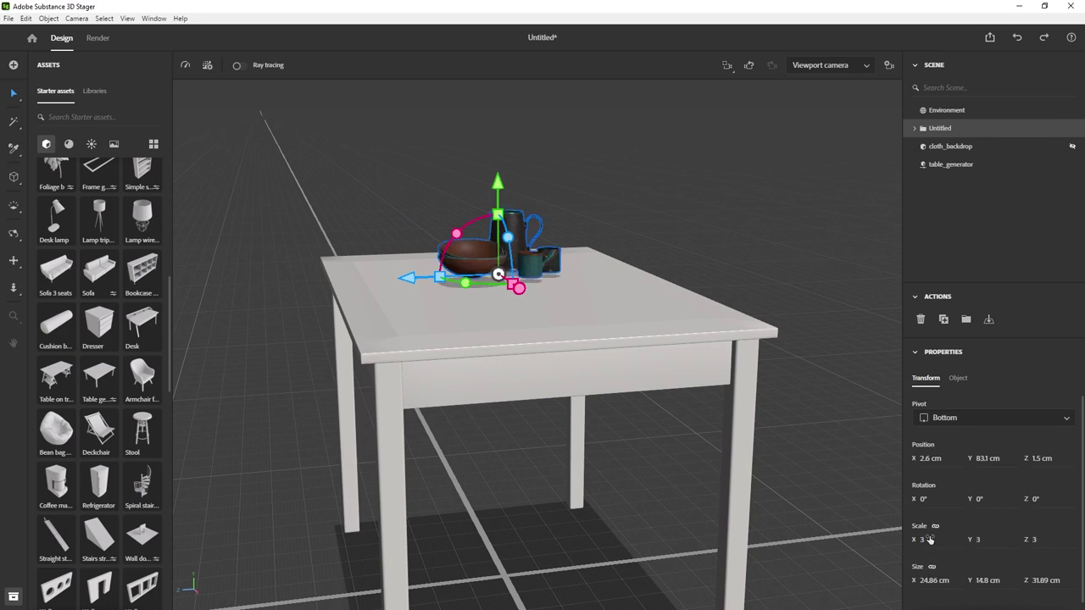
pyautogui.click(924, 540)
pyautogui.write('4')
pyautogui.press('Return')
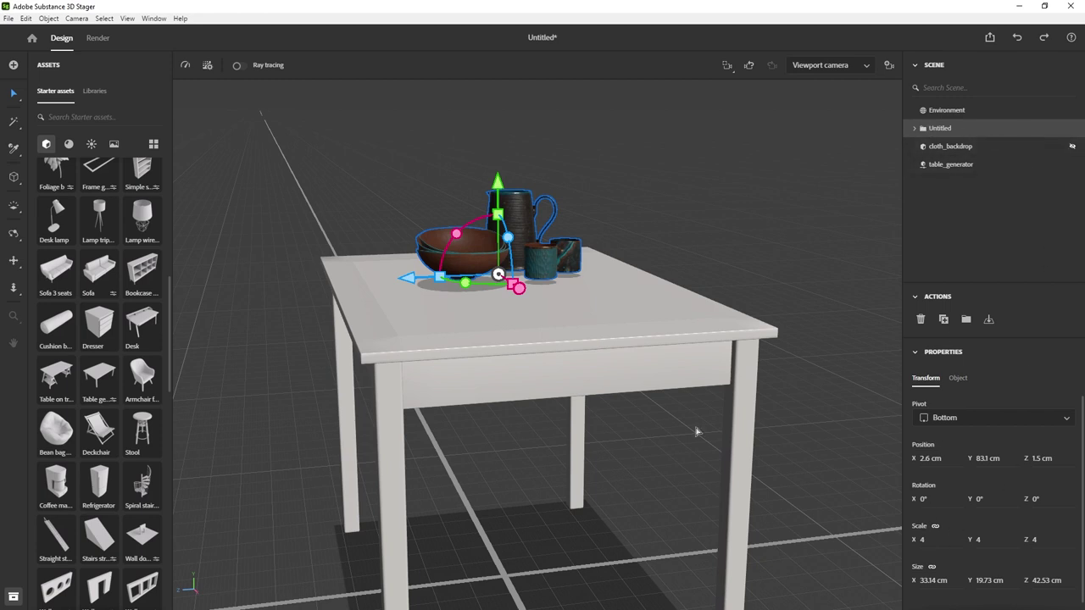
# Move the pottery group across the tabletop to X 18.2 cm, Z 2.3 cm and rest it on the surface at Y 82 cm.
pyautogui.scroll(5, 615, 259)
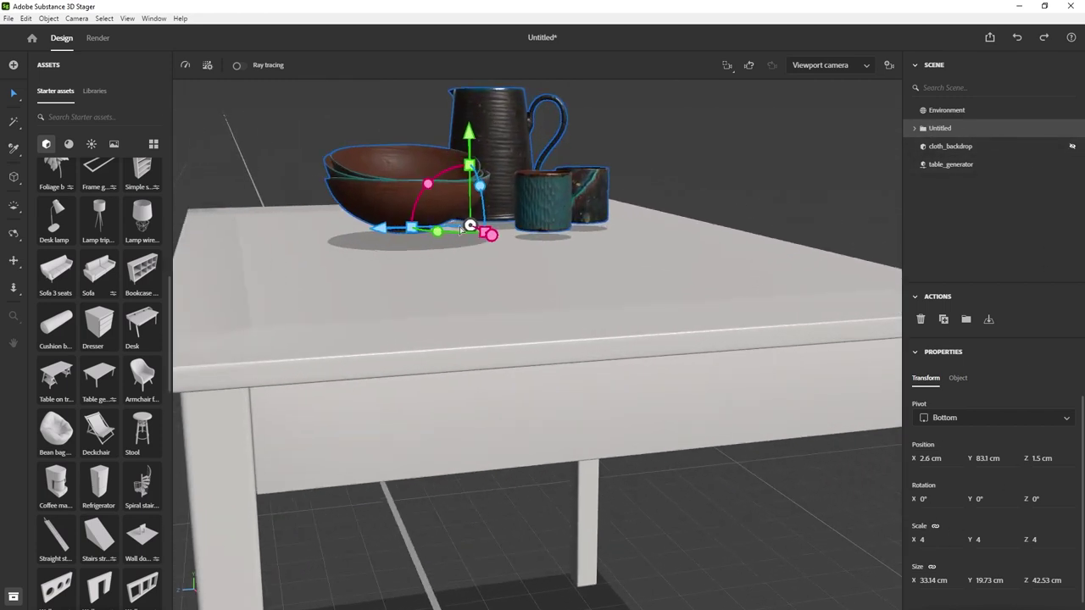
pyautogui.moveTo(491, 227); pyautogui.dragTo(450, 250)
pyautogui.scroll(-5, 456, 255)
pyautogui.moveTo(462, 276); pyautogui.dragTo(487, 342, button='right')
pyautogui.moveTo(487, 341); pyautogui.dragTo(513, 297)
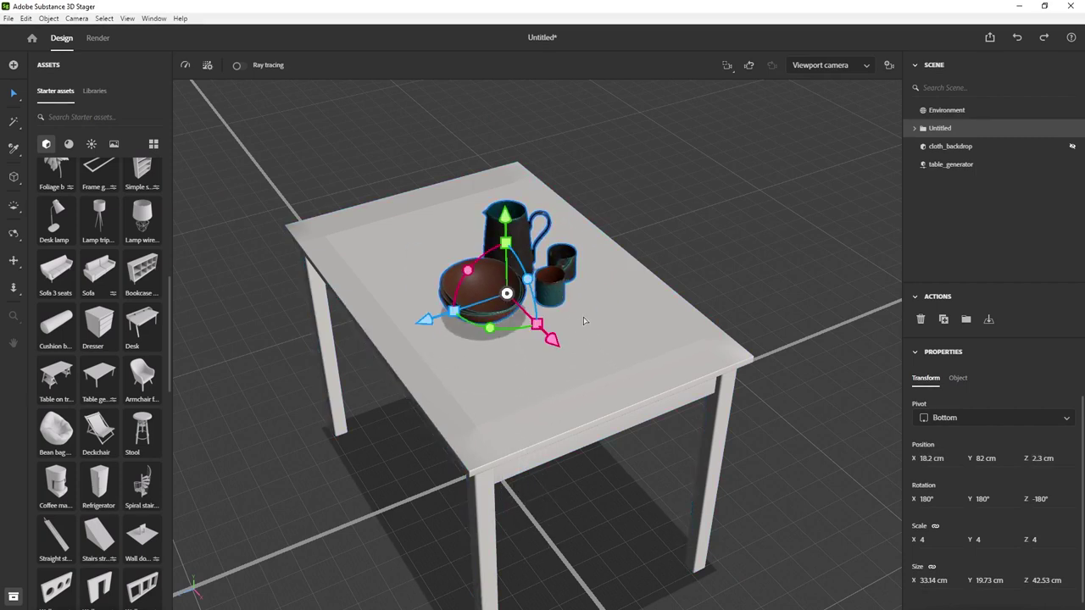
# Rotate the table 90° about the Y axis so its long side runs across the front of the pottery.
pyautogui.click(953, 164)
pyautogui.moveTo(483, 542); pyautogui.dragTo(611, 432)
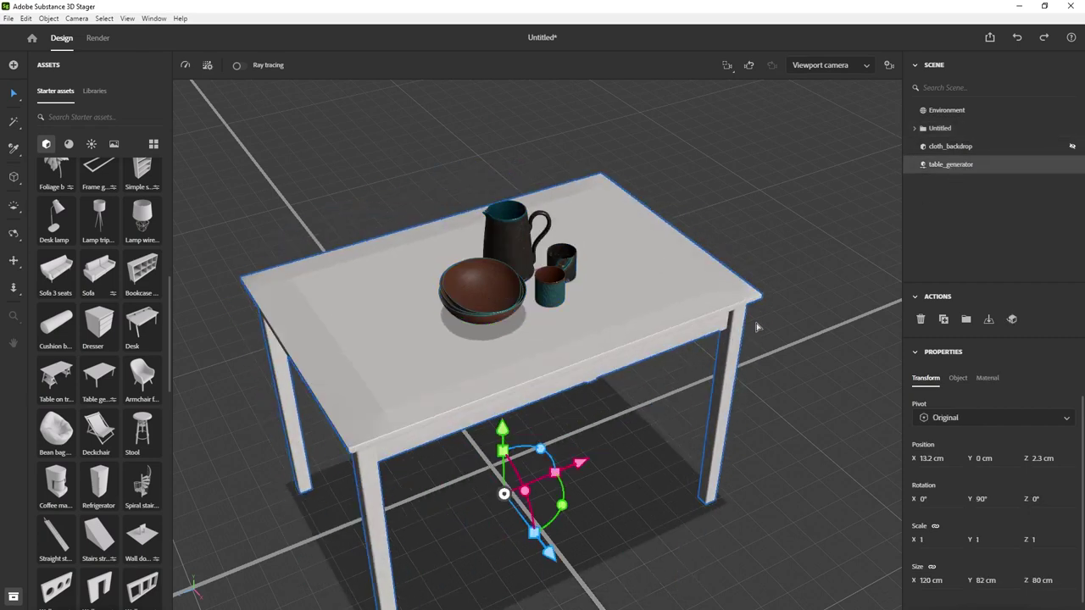
pyautogui.click(778, 222)
pyautogui.moveTo(779, 211); pyautogui.dragTo(659, 247, button='right')
pyautogui.moveTo(658, 247); pyautogui.dragTo(647, 259, button='middle')
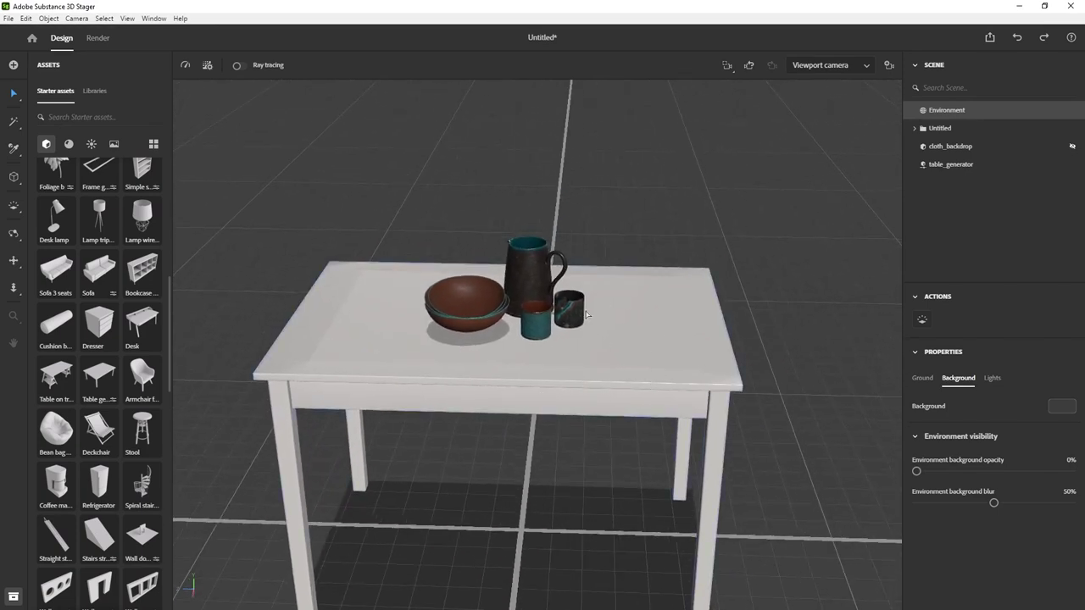
# Try the Natural Suede Leather 2 material on the table and undo it.
pyautogui.click(69, 144)
pyautogui.scroll(5, 558, 285)
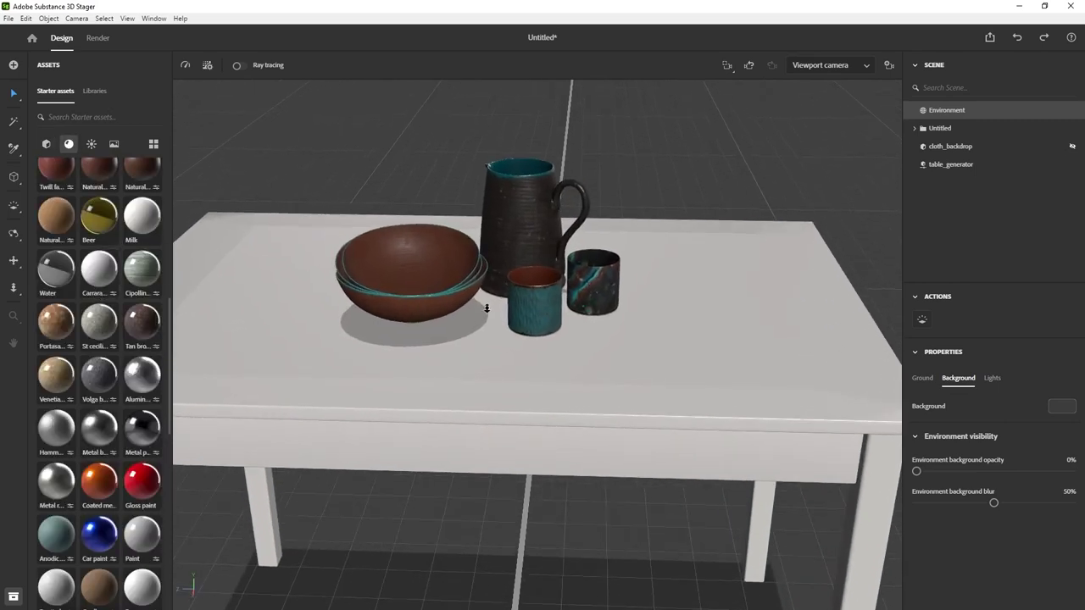
pyautogui.scroll(1, 82, 269)
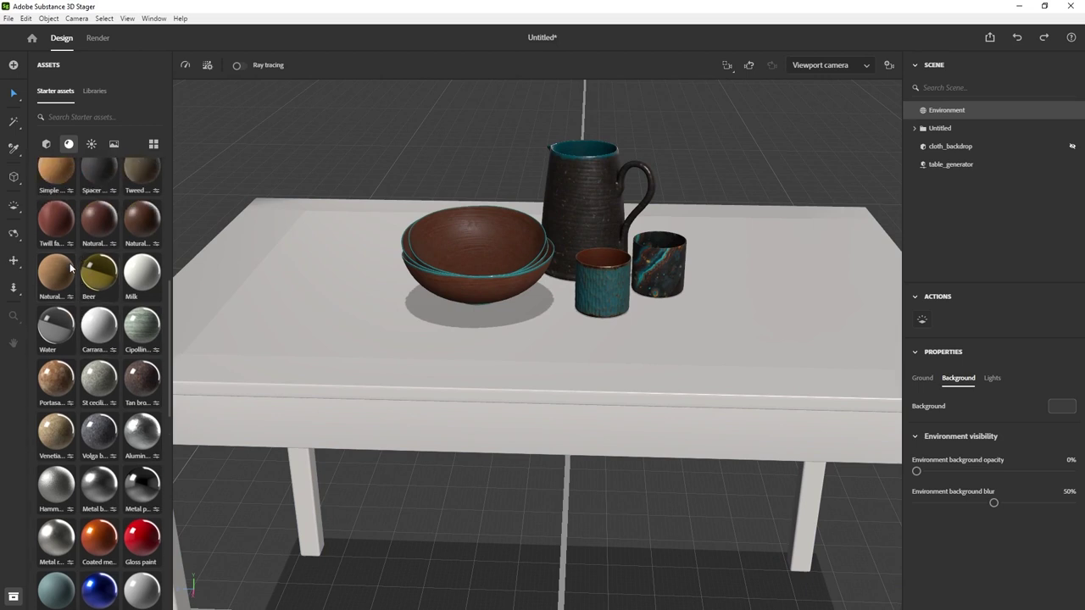
pyautogui.scroll(1, 70, 268)
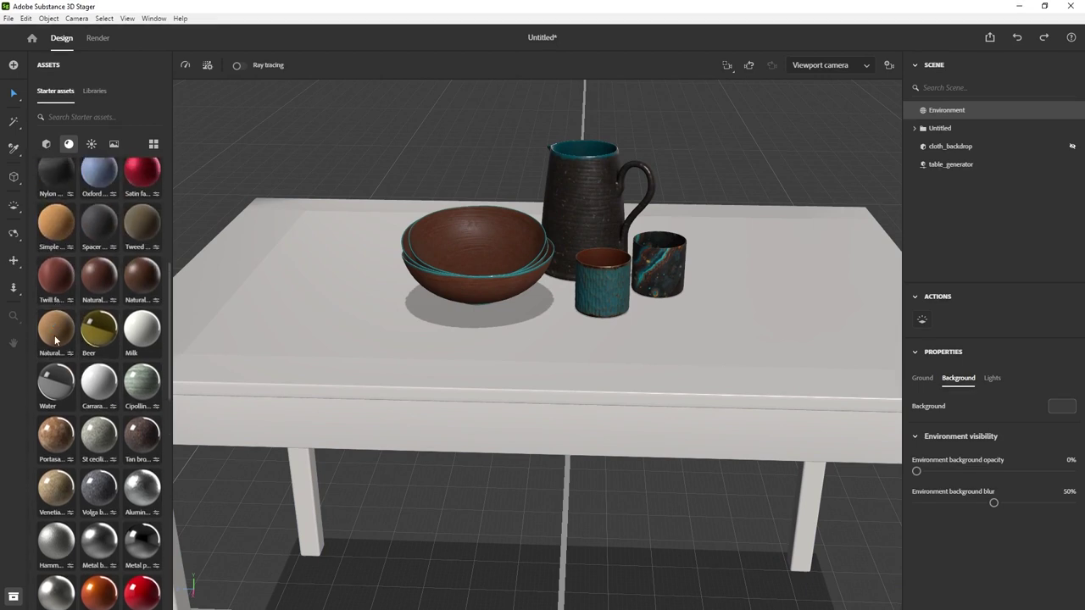
pyautogui.moveTo(58, 324); pyautogui.dragTo(443, 407)
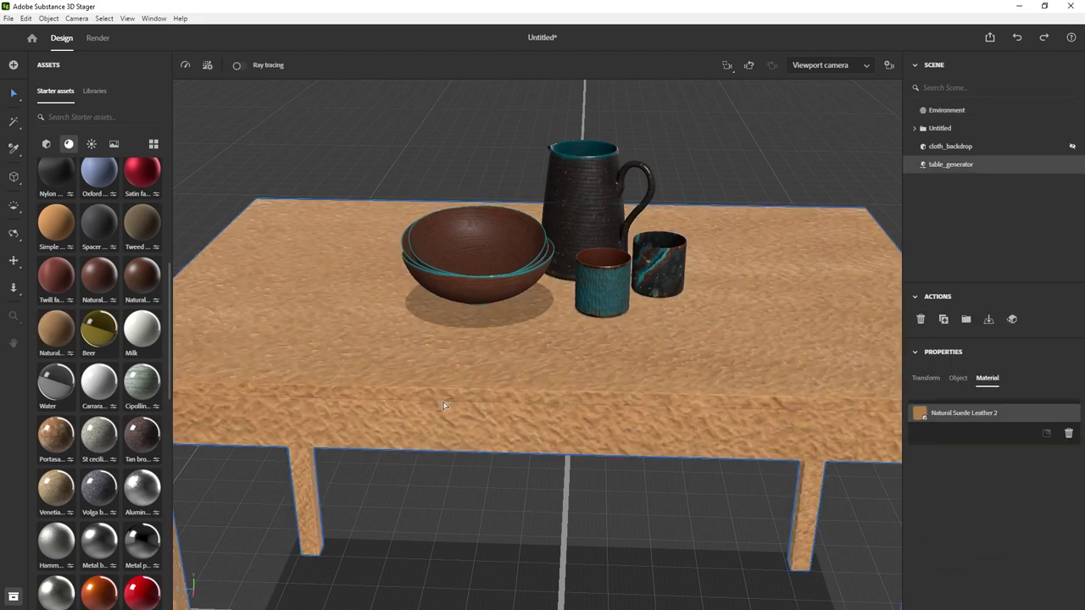
pyautogui.hotkey('ctrl', 'z')
# Search the starter materials for wood and apply Oak Wood to the table.
pyautogui.scroll(5, 110, 339)
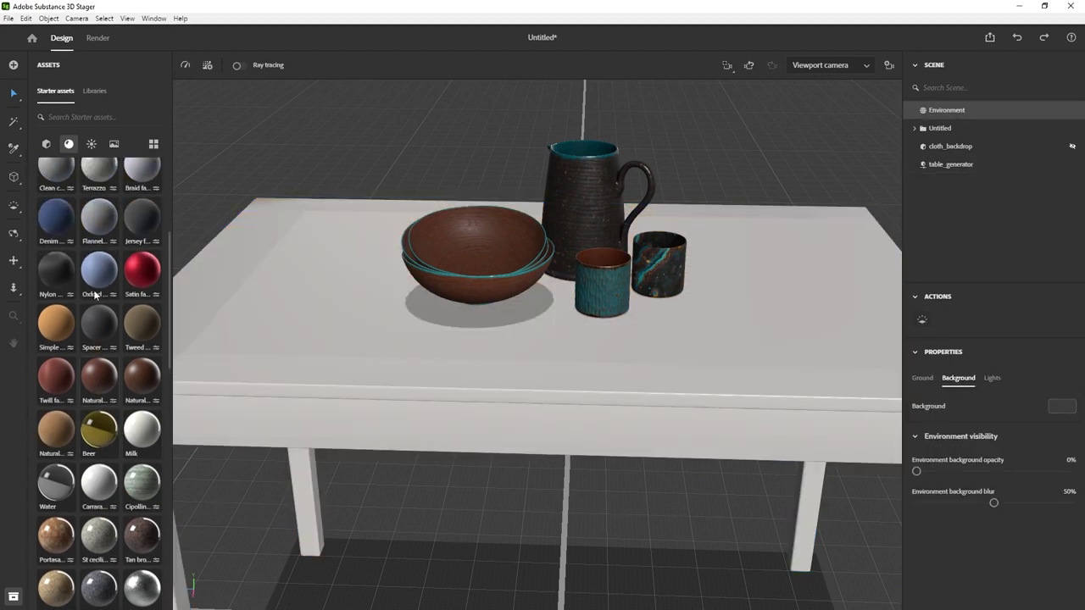
pyautogui.click(94, 116)
pyautogui.write('wood')
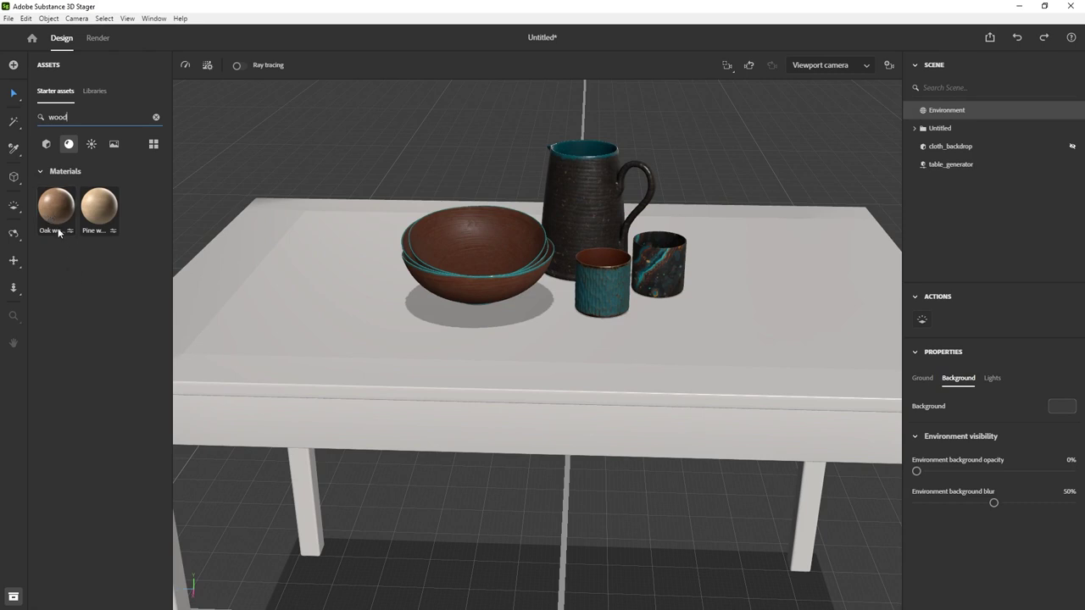
pyautogui.moveTo(59, 217); pyautogui.dragTo(563, 367)
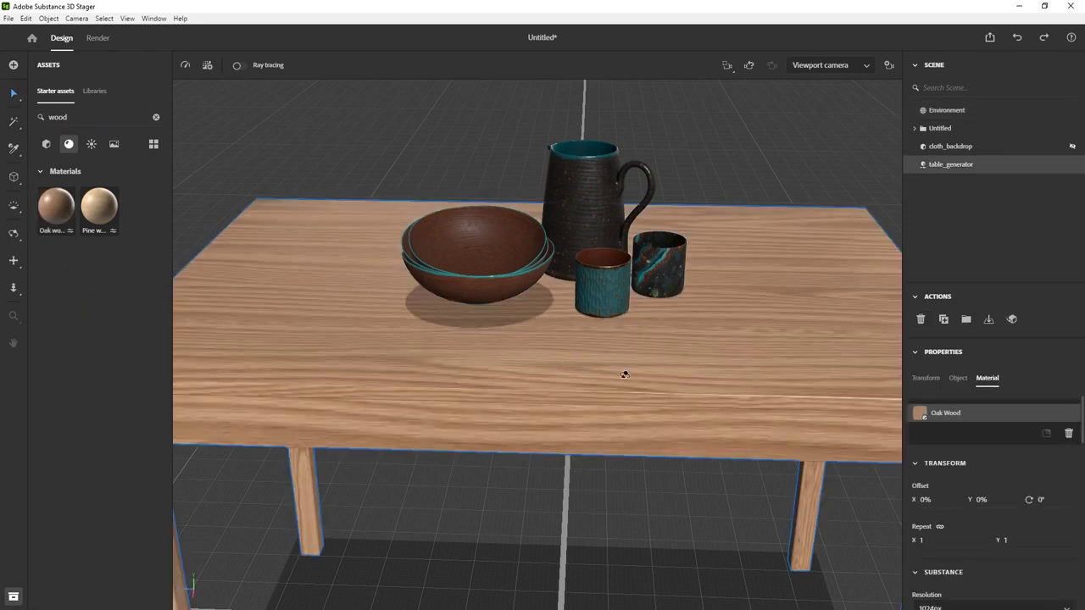
pyautogui.scroll(-5, 627, 356)
pyautogui.moveTo(619, 344)
pyautogui.keyDown('alt'); pyautogui.mouseDown()
pyautogui.moveTo(636, 351)
pyautogui.moveTo(649, 441)
pyautogui.moveTo(663, 367)
pyautogui.moveTo(630, 279)
pyautogui.moveTo(618, 276)
pyautogui.moveTo(617, 354)
pyautogui.mouseUp(); pyautogui.keyUp('alt')
pyautogui.scroll(5, 617, 356)
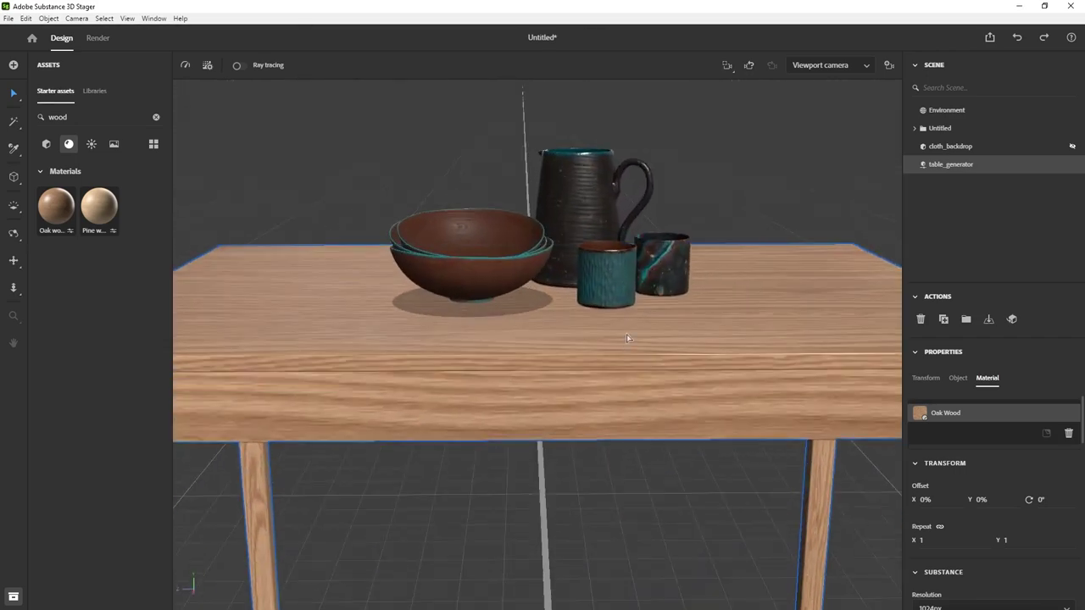
pyautogui.moveTo(627, 339); pyautogui.dragTo(600, 375, button='middle')
pyautogui.moveTo(652, 282); pyautogui.dragTo(648, 319, button='middle')
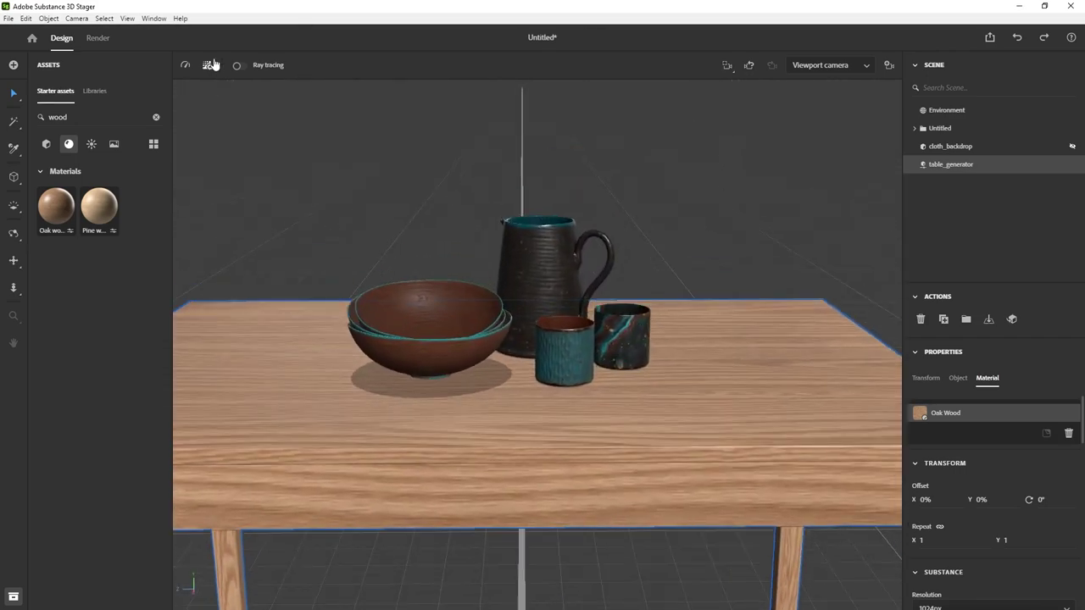
# Turn on ray tracing, preview the pottery close up and rotate the environment lighting around it.
pyautogui.click(240, 66)
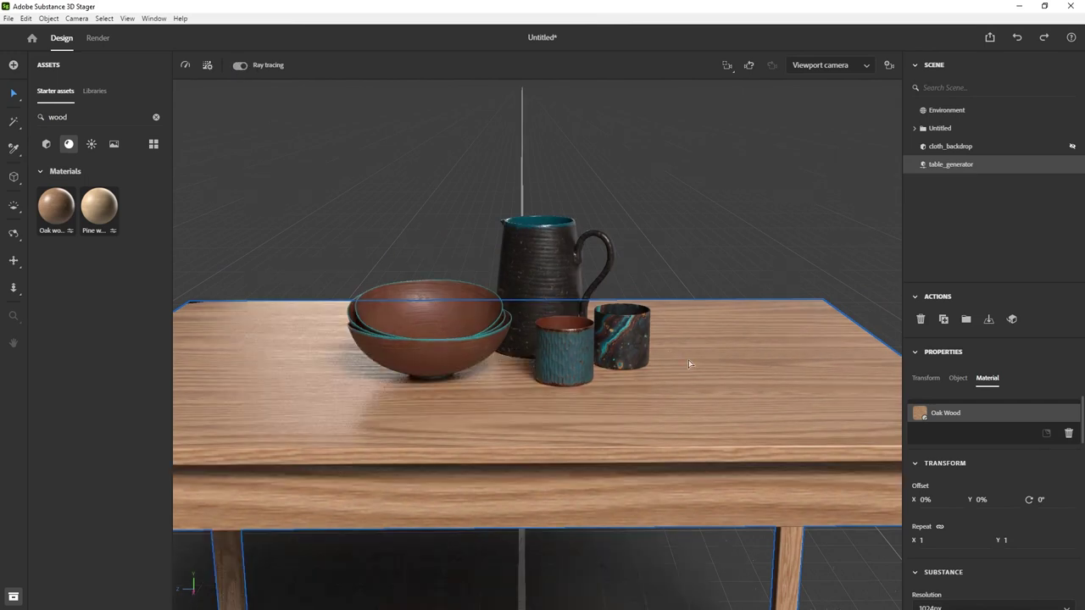
pyautogui.click(690, 294)
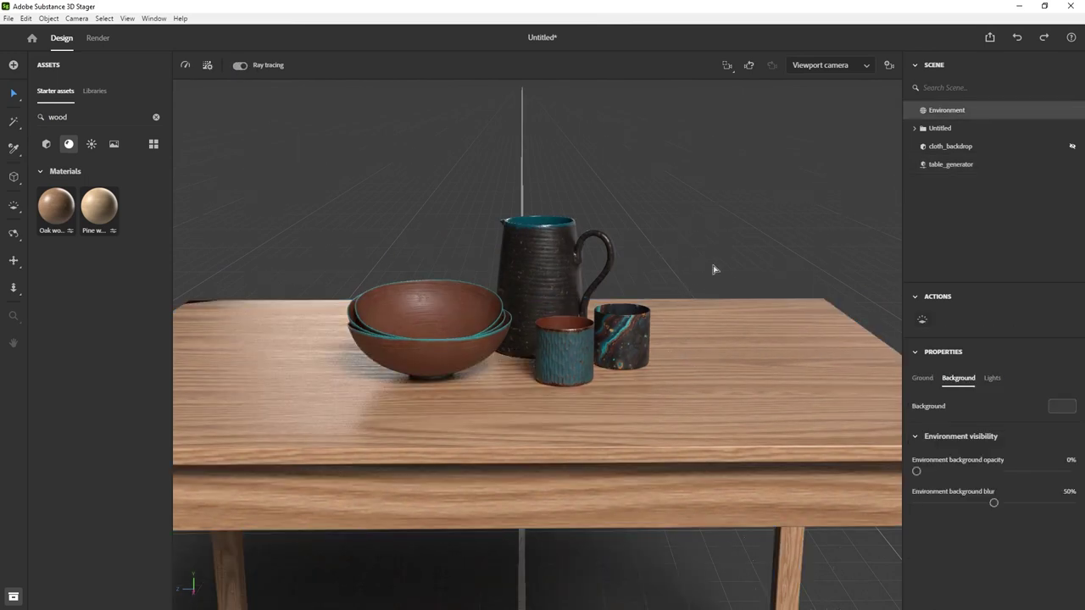
pyautogui.keyDown('shift'); pyautogui.moveTo(646, 227); pyautogui.dragTo(716, 222, button='right'); pyautogui.keyUp('shift')
pyautogui.moveTo(595, 290)
pyautogui.mouseDown(button='right')
pyautogui.moveTo(695, 285)
pyautogui.moveTo(594, 287)
pyautogui.moveTo(606, 291)
pyautogui.mouseUp(button='right')
pyautogui.scroll(5, 618, 314)
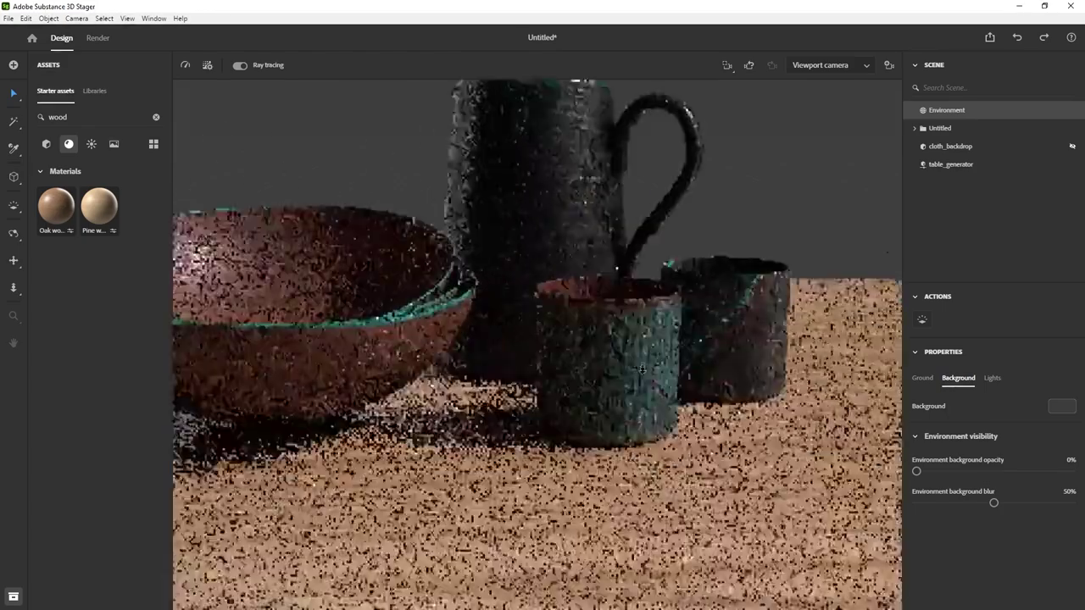
pyautogui.scroll(-4, 634, 343)
pyautogui.moveTo(634, 342); pyautogui.dragTo(669, 389, button='middle')
pyautogui.scroll(2, 669, 389)
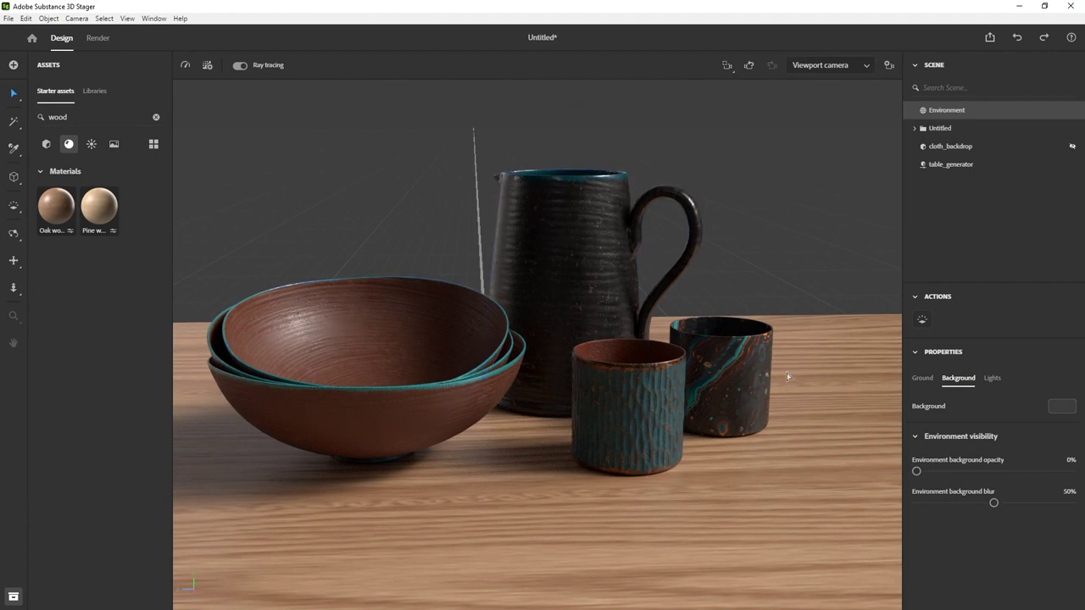
pyautogui.keyDown('shift'); pyautogui.moveTo(661, 377); pyautogui.dragTo(629, 387, button='right'); pyautogui.keyUp('shift')
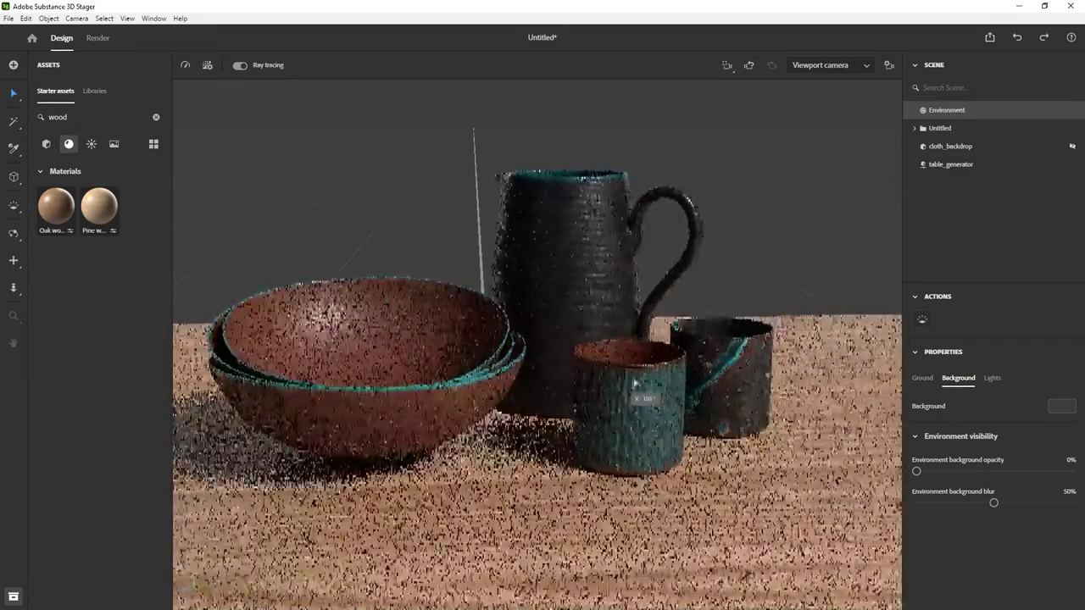
# Turn off ray tracing and rotate the jug about its vertical axis to bring its spout slightly forward.
pyautogui.click(238, 66)
pyautogui.click(572, 207)
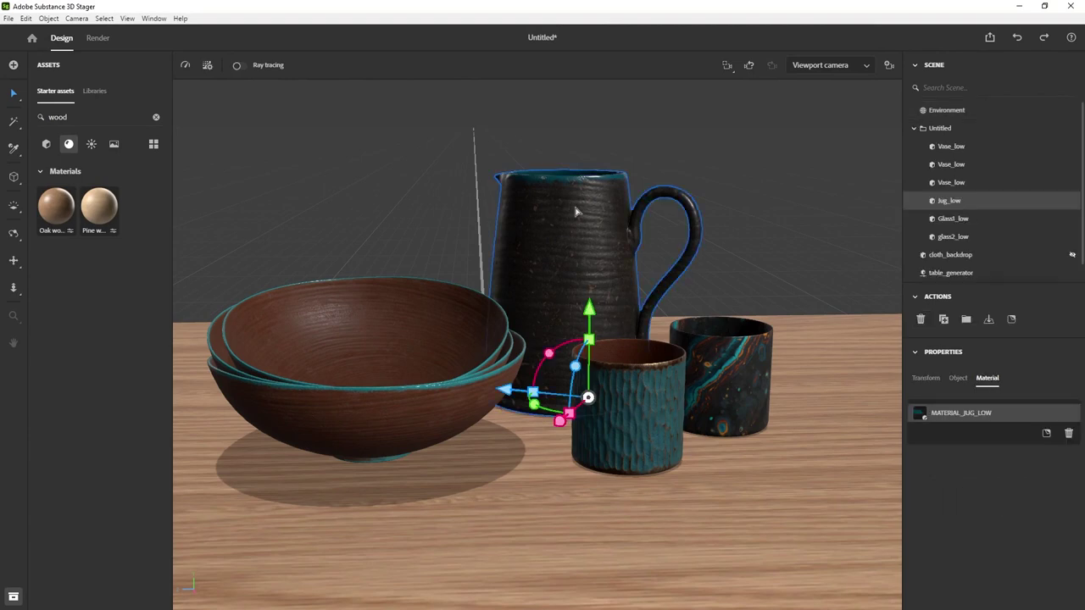
pyautogui.moveTo(539, 411); pyautogui.dragTo(629, 412)
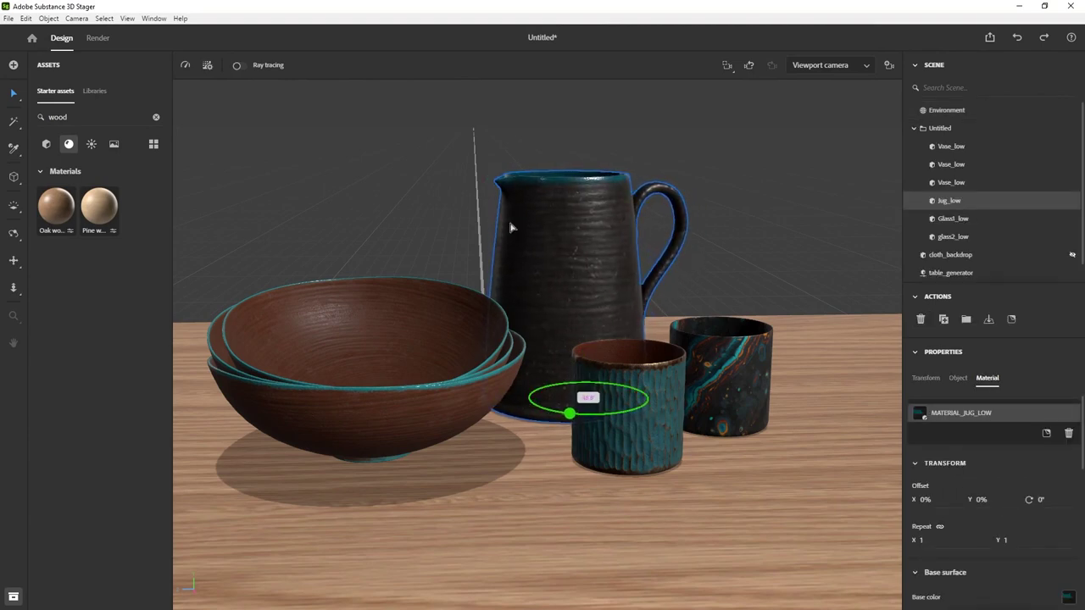
pyautogui.moveTo(506, 408); pyautogui.dragTo(515, 407)
pyautogui.click(751, 293)
# Try the foliage B plant model on the tabletop beside the bowls and delete it again.
pyautogui.scroll(-5, 729, 262)
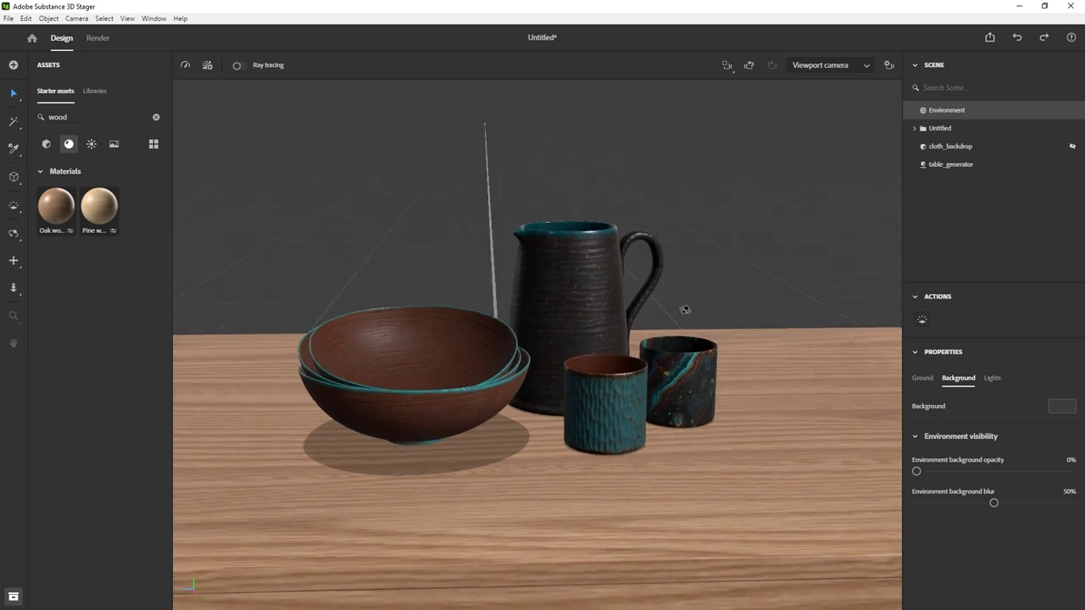
pyautogui.keyDown('alt'); pyautogui.moveTo(669, 305); pyautogui.dragTo(655, 352); pyautogui.keyUp('alt')
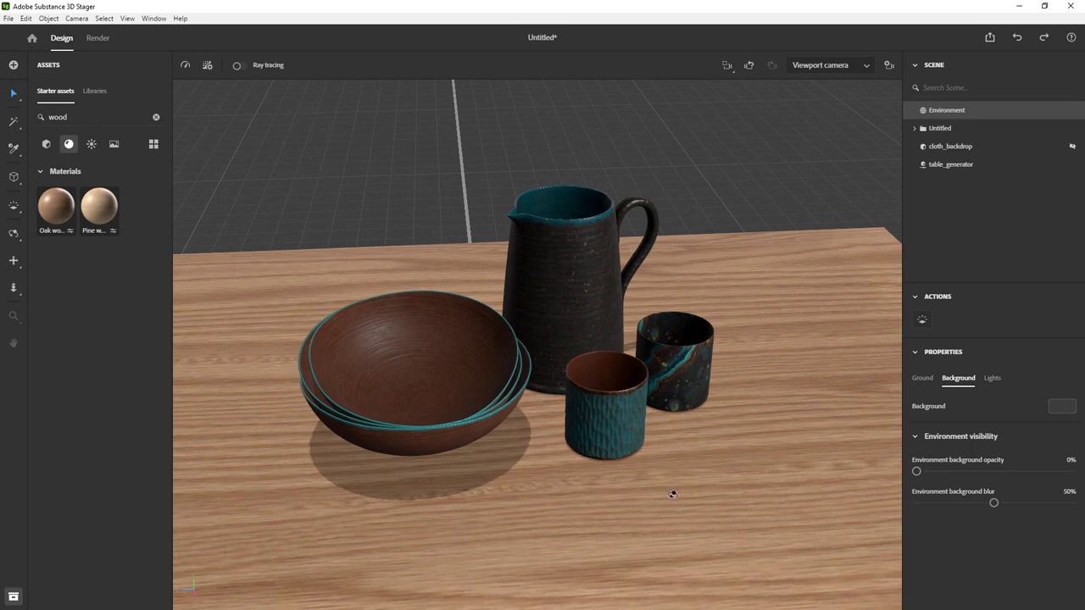
pyautogui.scroll(-5, 672, 494)
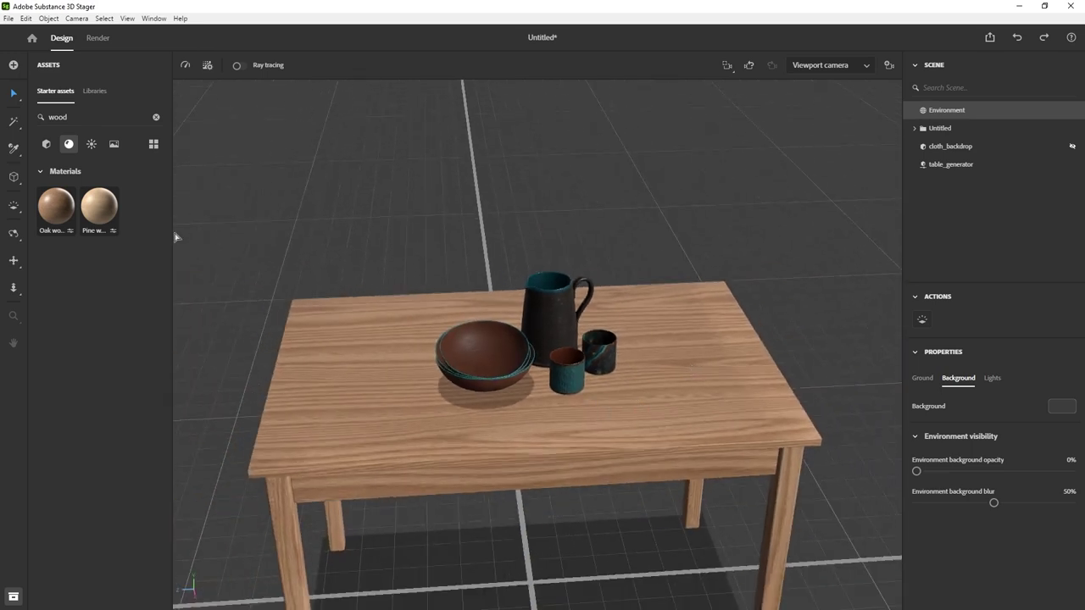
pyautogui.click(156, 117)
pyautogui.click(47, 144)
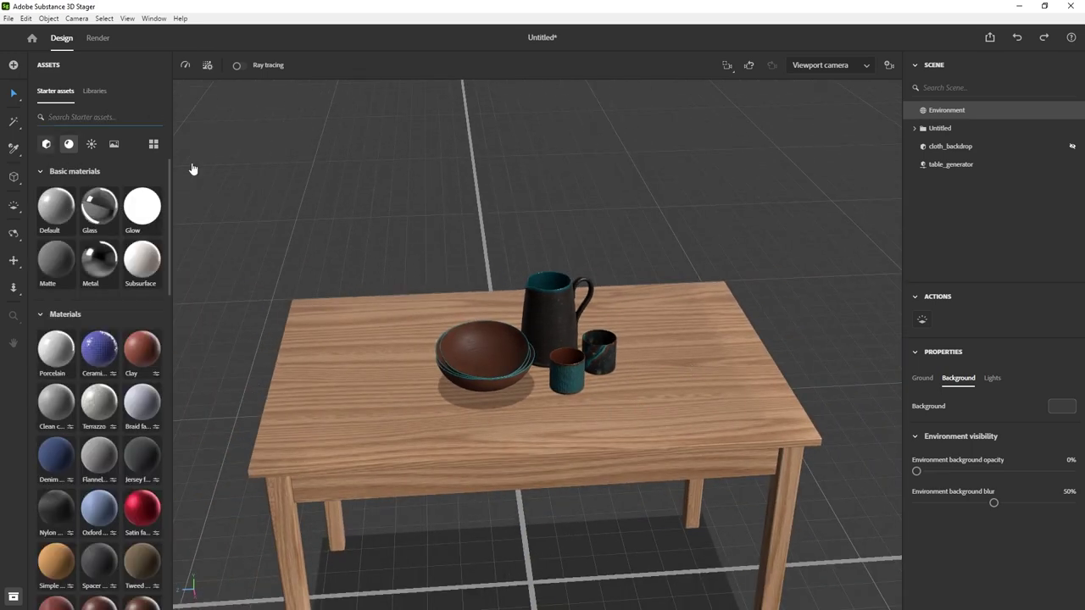
pyautogui.scroll(-5, 79, 313)
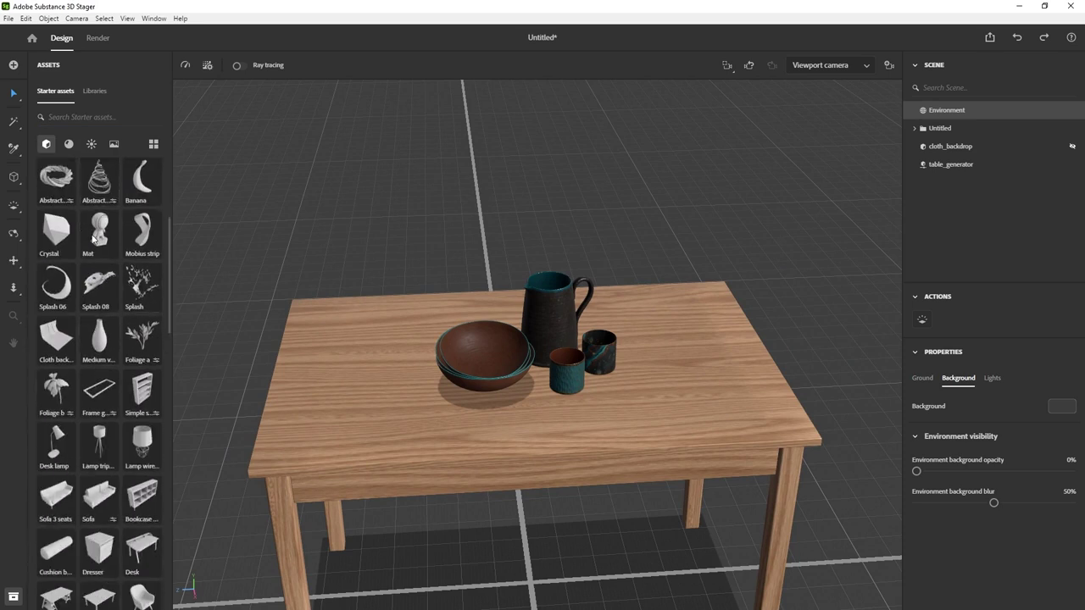
pyautogui.moveTo(56, 392); pyautogui.dragTo(370, 355)
pyautogui.moveTo(293, 348); pyautogui.dragTo(385, 314, button='right')
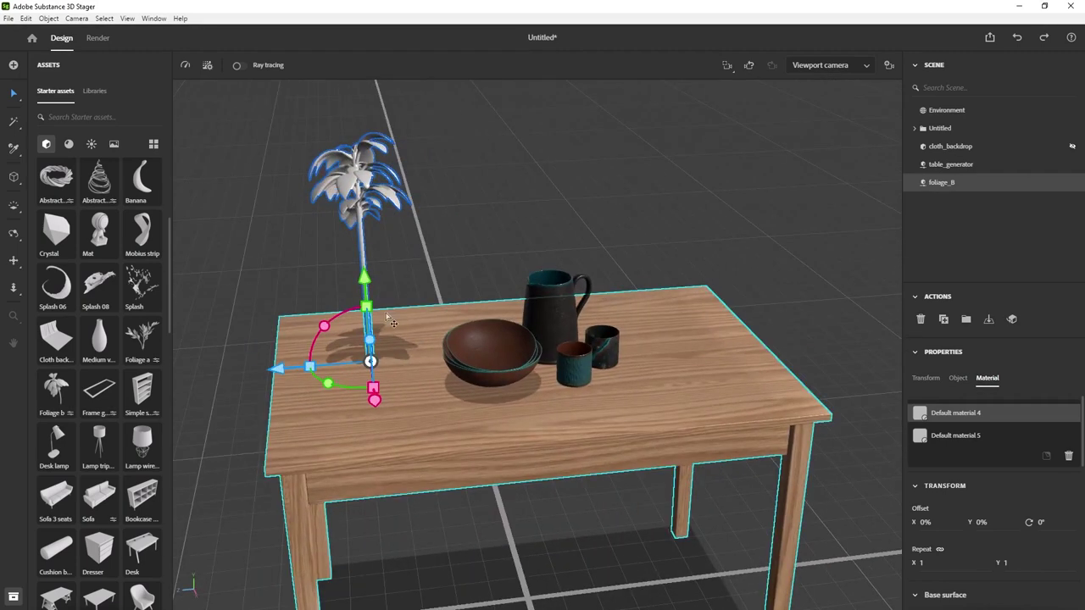
pyautogui.press('Delete')
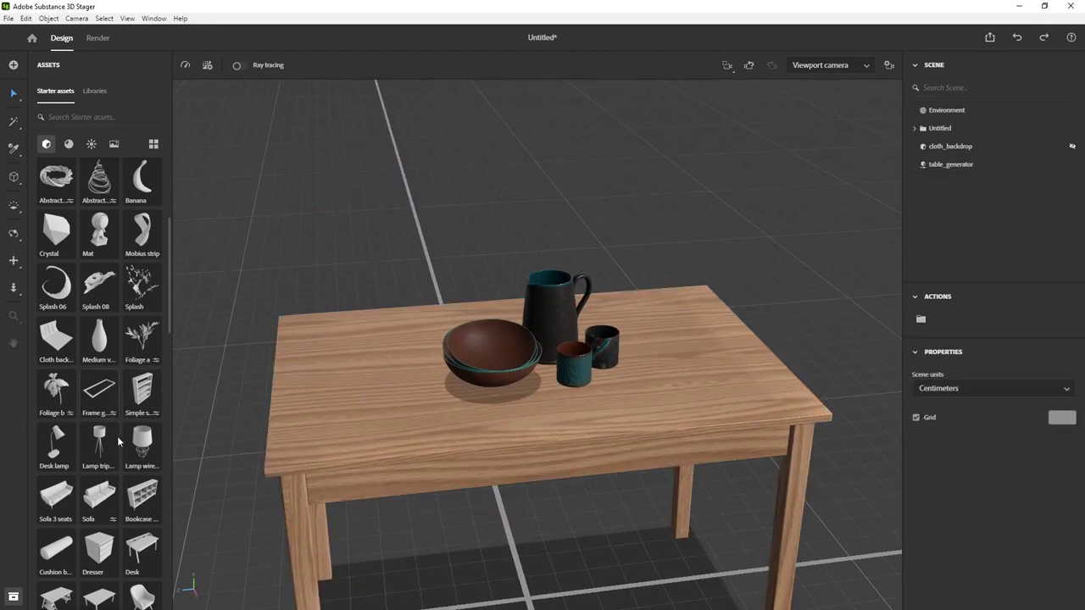
# Add a camera to the scene and frame it as a low close-up of the bowls, jug and cups.
pyautogui.moveTo(684, 339); pyautogui.dragTo(673, 221, button='right')
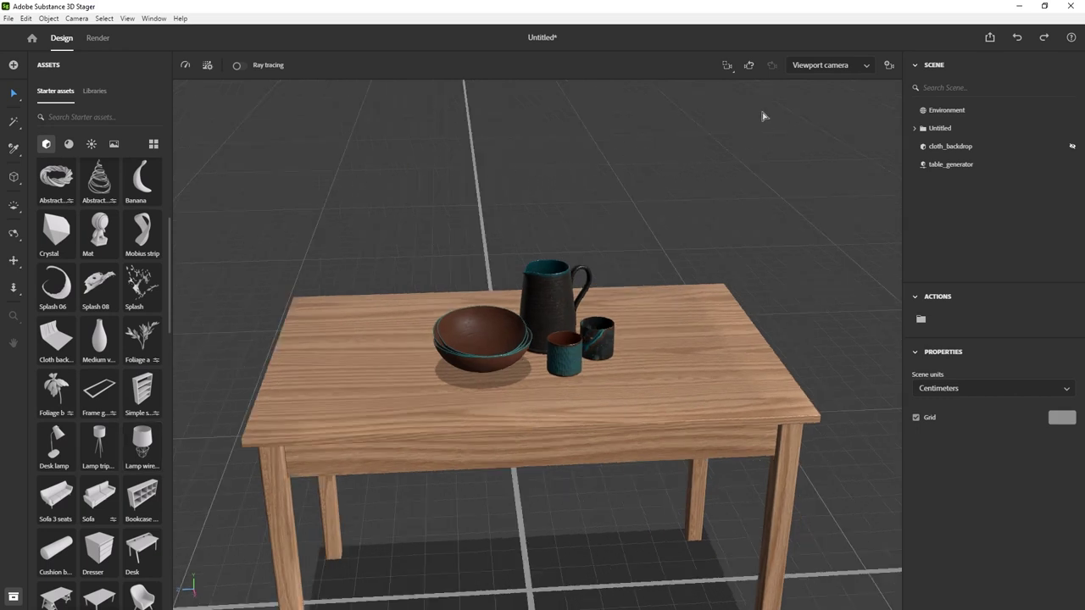
pyautogui.click(888, 66)
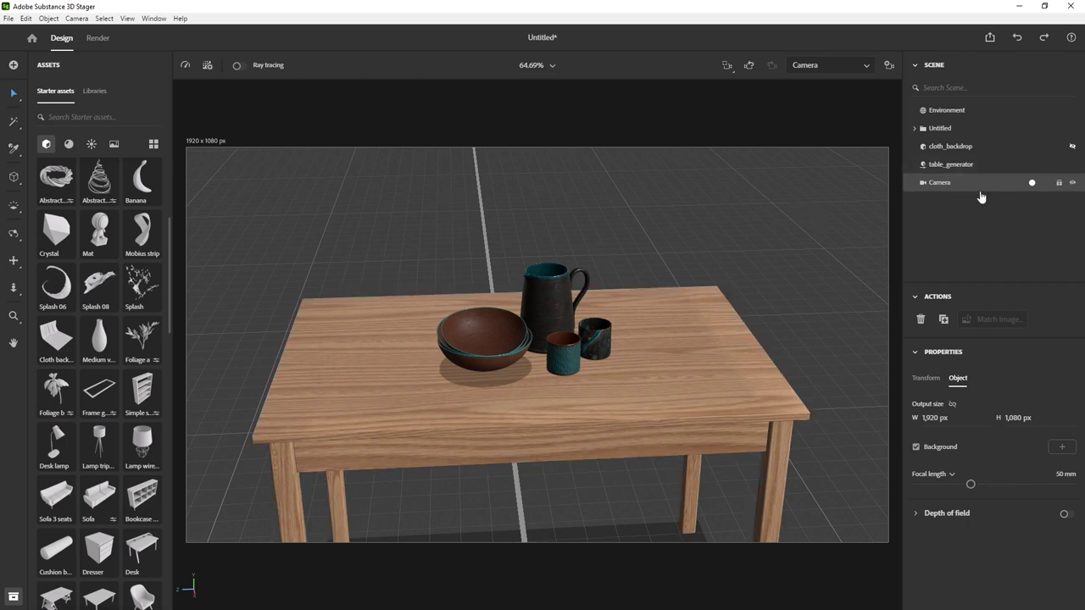
pyautogui.scroll(4, 644, 264)
pyautogui.moveTo(644, 266); pyautogui.dragTo(642, 270, button='right')
pyautogui.moveTo(642, 270); pyautogui.dragTo(648, 296, button='middle')
pyautogui.moveTo(647, 297); pyautogui.dragTo(654, 279, button='right')
pyautogui.moveTo(654, 279); pyautogui.dragTo(663, 319, button='middle')
pyautogui.scroll(4, 673, 343)
pyautogui.moveTo(677, 296); pyautogui.dragTo(708, 276)
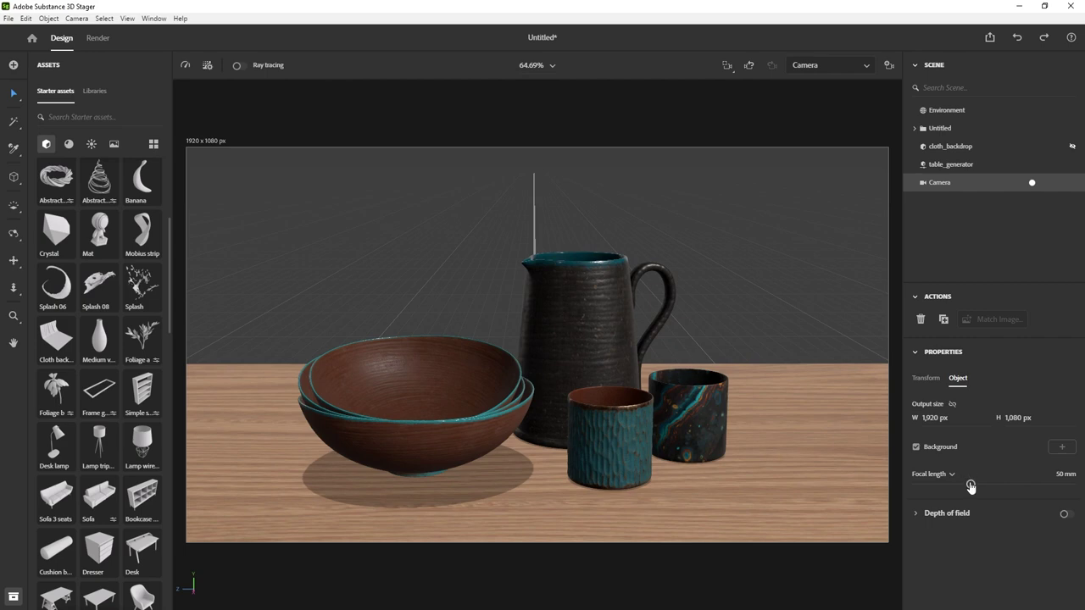
# Set the camera's focal length to 101 mm and reframe the pottery so it fills more of the shot.
pyautogui.moveTo(971, 485); pyautogui.dragTo(1043, 483)
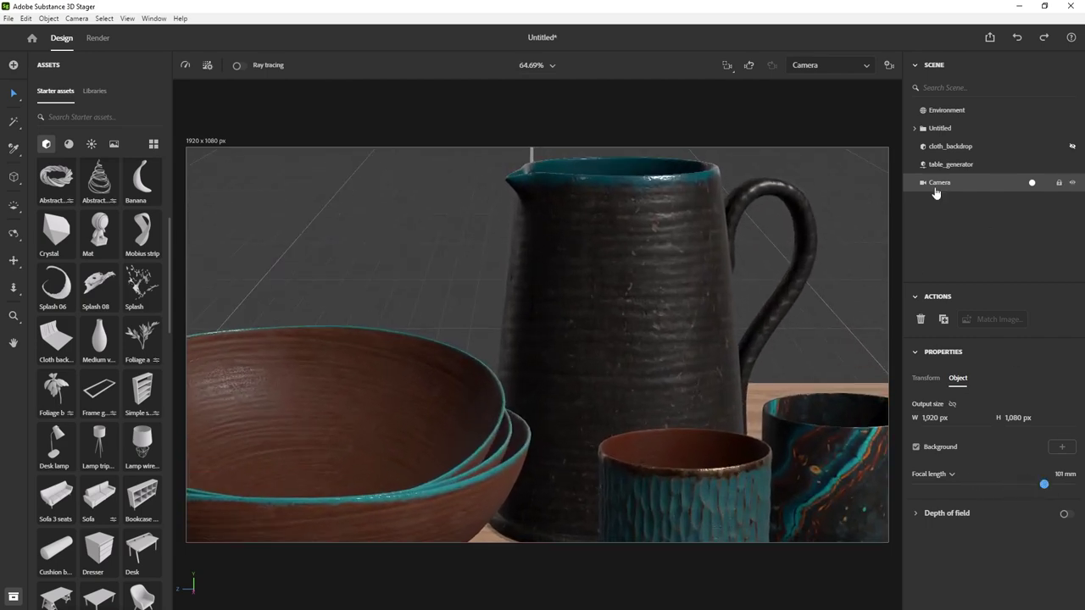
pyautogui.scroll(-5, 751, 375)
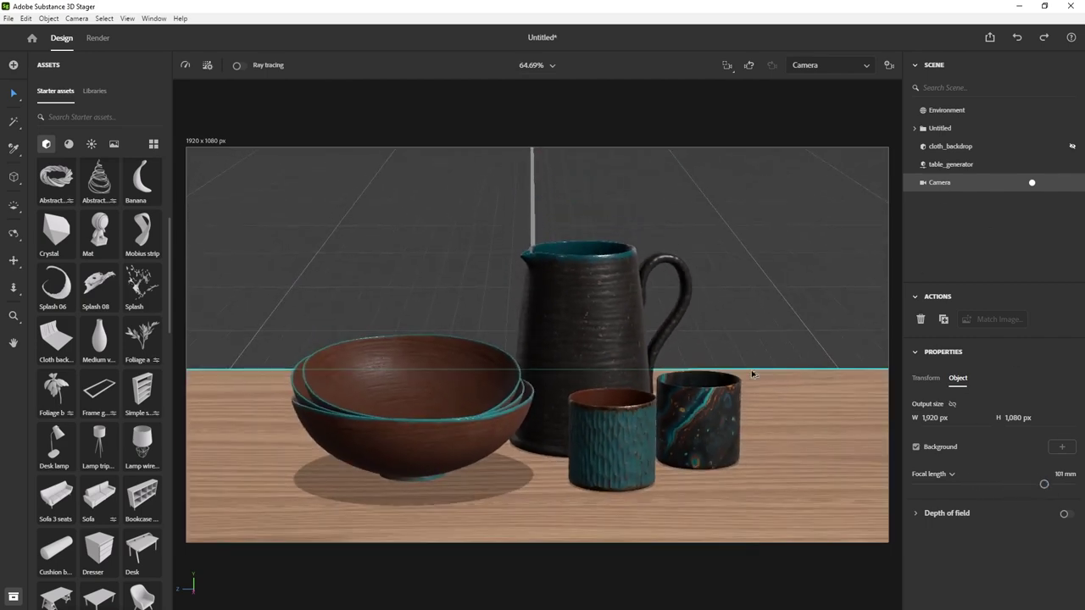
pyautogui.scroll(2, 751, 381)
pyautogui.moveTo(751, 386); pyautogui.dragTo(749, 373, button='middle')
pyautogui.scroll(-2, 736, 377)
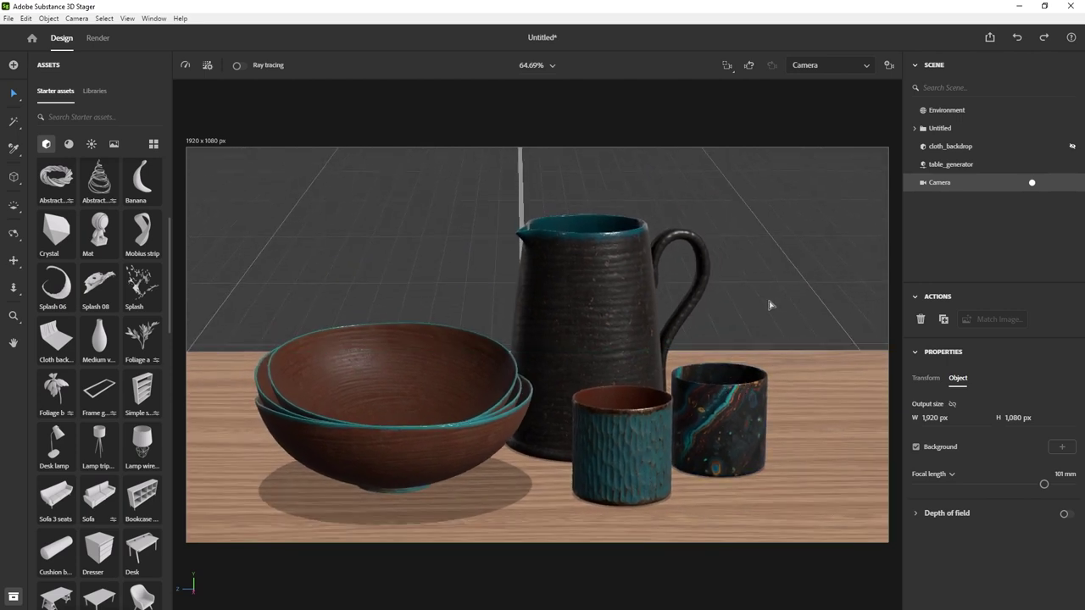
pyautogui.moveTo(761, 309); pyautogui.dragTo(764, 307, button='right')
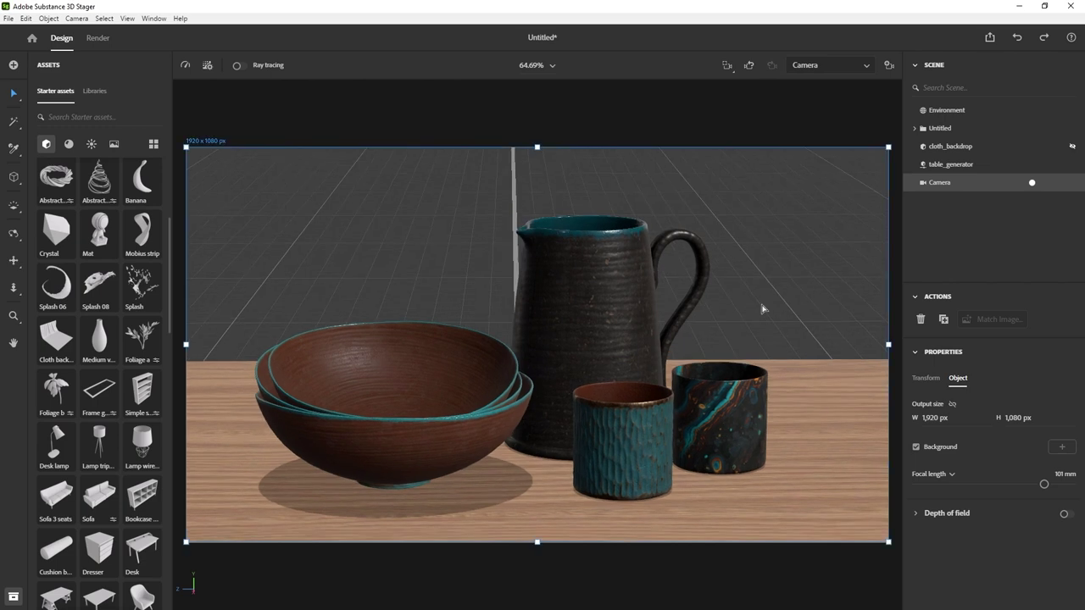
# Nudge the first camera's framing slightly and add a second camera from the same view.
pyautogui.moveTo(749, 305); pyautogui.dragTo(754, 308)
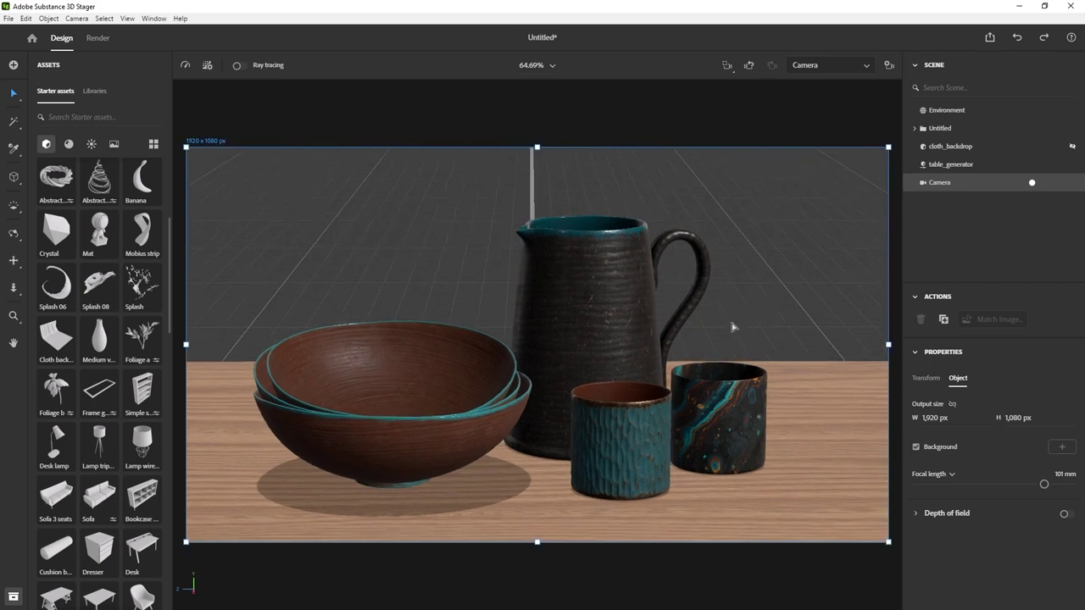
pyautogui.click(777, 291)
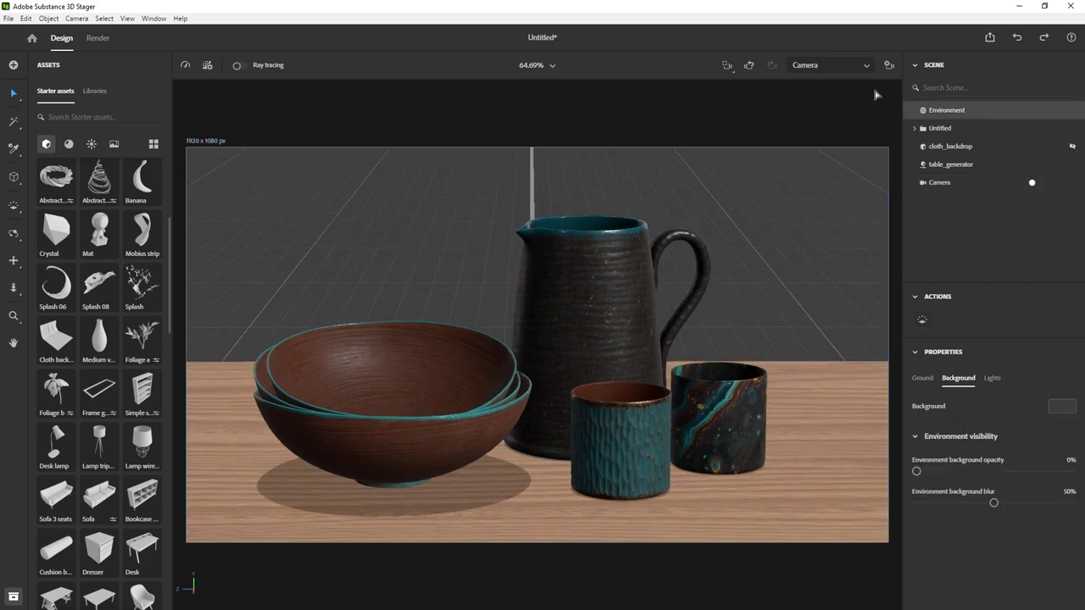
pyautogui.click(887, 66)
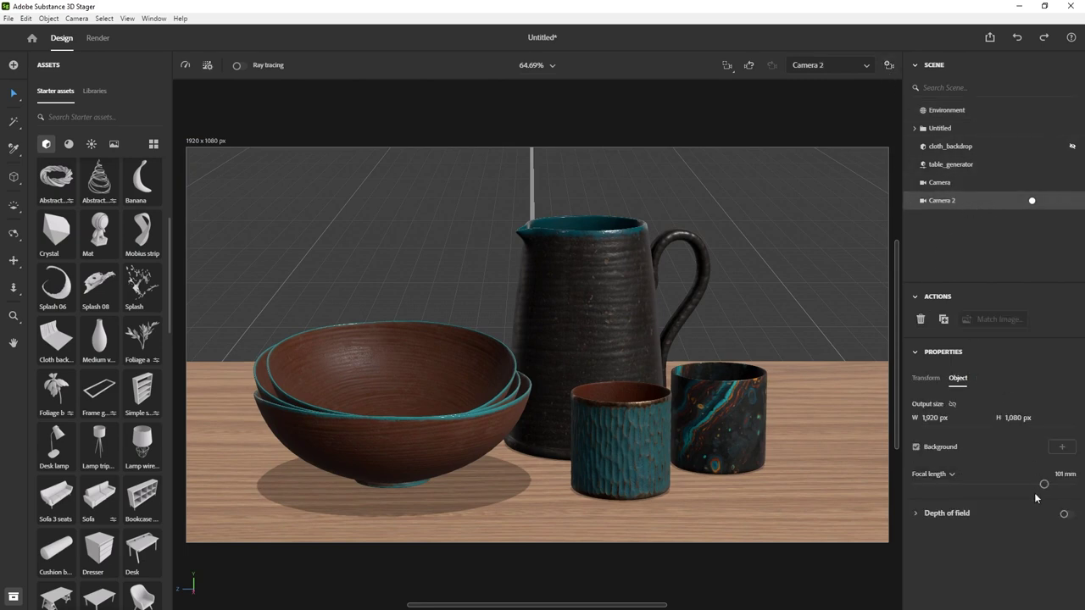
# Frame Camera 2 as a high, angled shot looking down on the bowls, jug and cups on the tabletop.
pyautogui.moveTo(718, 359); pyautogui.dragTo(702, 428, button='right')
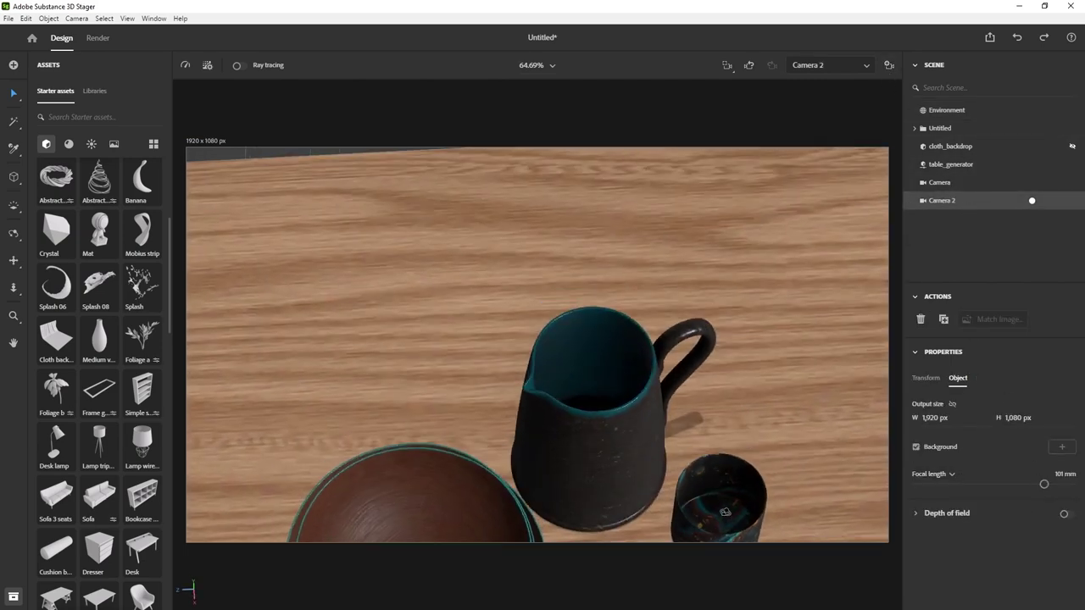
pyautogui.moveTo(696, 424); pyautogui.dragTo(684, 364, button='middle')
pyautogui.keyDown('alt'); pyautogui.moveTo(684, 364); pyautogui.dragTo(691, 259); pyautogui.keyUp('alt')
pyautogui.keyDown('alt'); pyautogui.moveTo(691, 258); pyautogui.dragTo(679, 307, button='middle'); pyautogui.keyUp('alt')
pyautogui.scroll(-4, 679, 307)
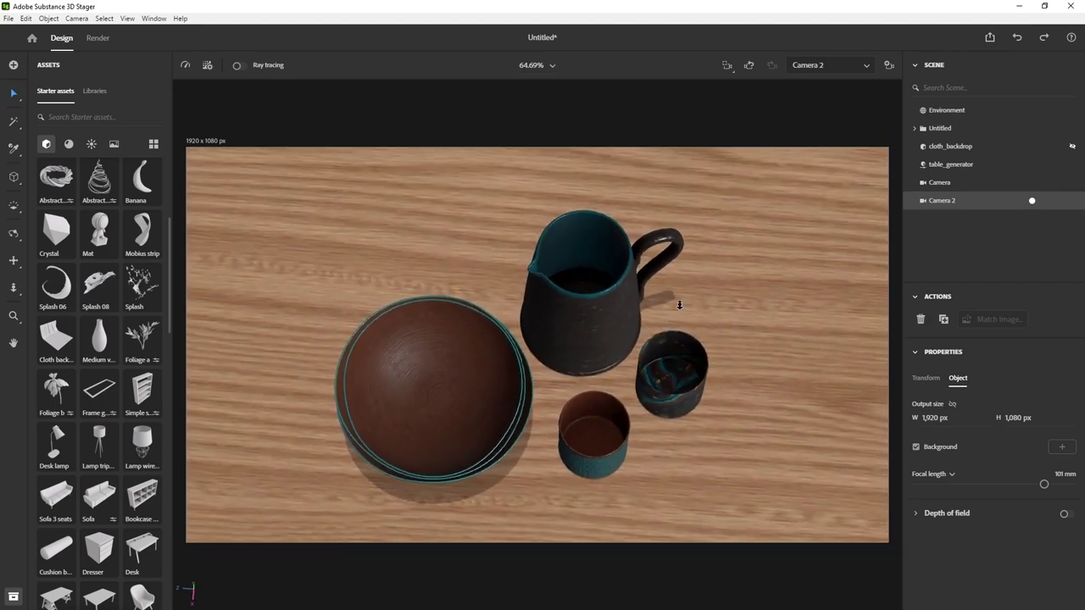
pyautogui.moveTo(685, 294)
pyautogui.keyDown('alt'); pyautogui.mouseDown()
pyautogui.moveTo(689, 310)
pyautogui.moveTo(678, 280)
pyautogui.moveTo(617, 265)
pyautogui.moveTo(685, 281)
pyautogui.mouseUp(); pyautogui.keyUp('alt')
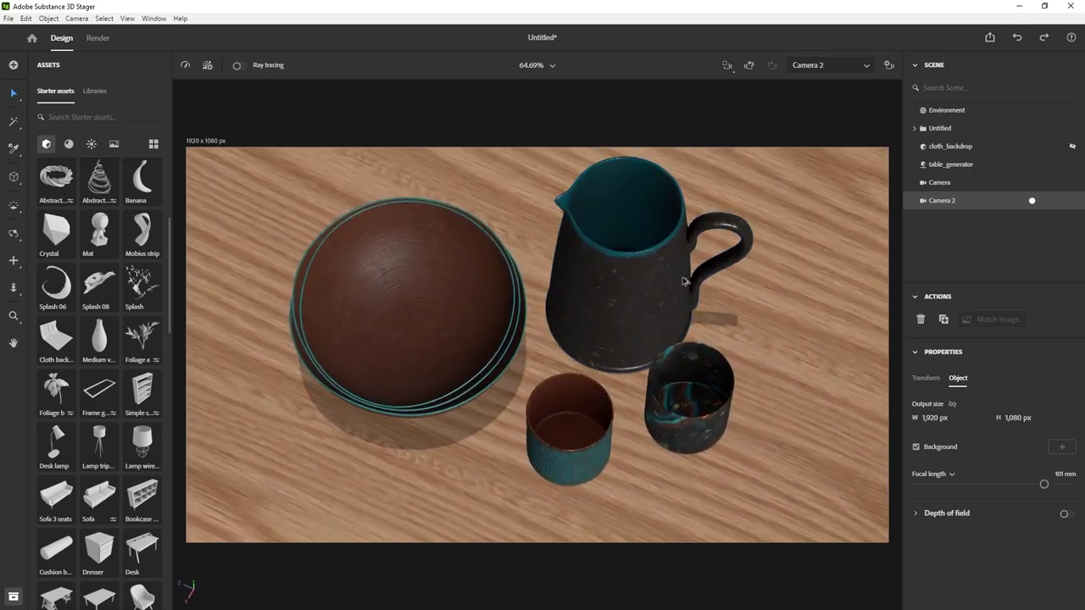
# Set Camera 2's focal length to 85 mm and reframe the pottery to fill the shot.
pyautogui.moveTo(1043, 487); pyautogui.dragTo(1021, 484)
pyautogui.scroll(2, 738, 426)
pyautogui.moveTo(726, 405)
pyautogui.mouseDown(button='middle')
pyautogui.moveTo(737, 426)
pyautogui.moveTo(743, 399)
pyautogui.mouseUp(button='middle')
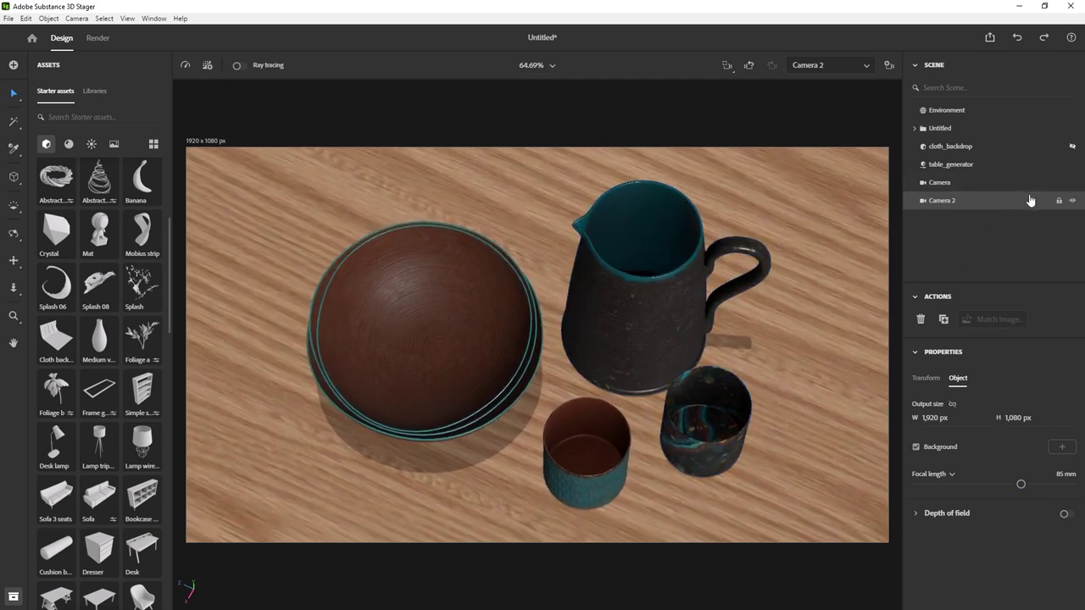
# Compare the first camera's view with the free viewport camera around the whole table, and return to the first camera.
pyautogui.click(1031, 186)
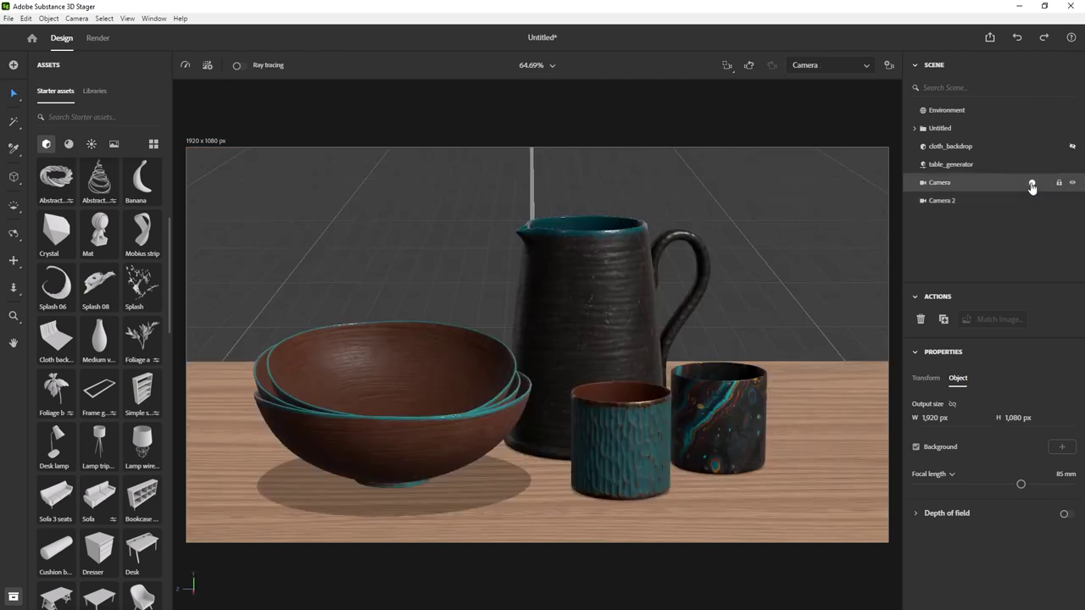
pyautogui.click(1032, 184)
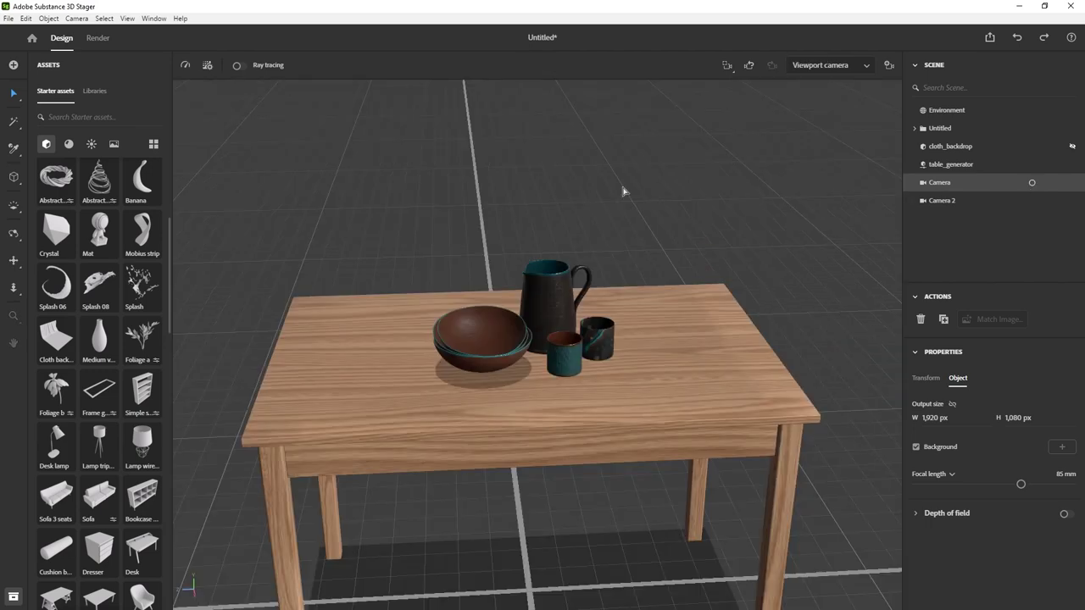
pyautogui.moveTo(804, 186); pyautogui.dragTo(763, 140, button='right')
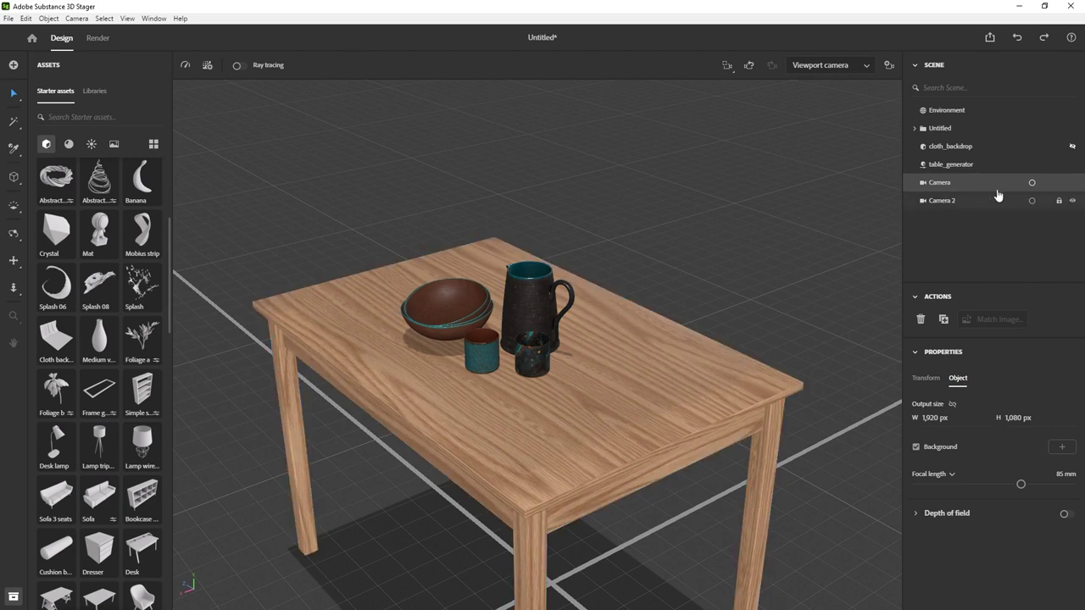
pyautogui.click(1033, 184)
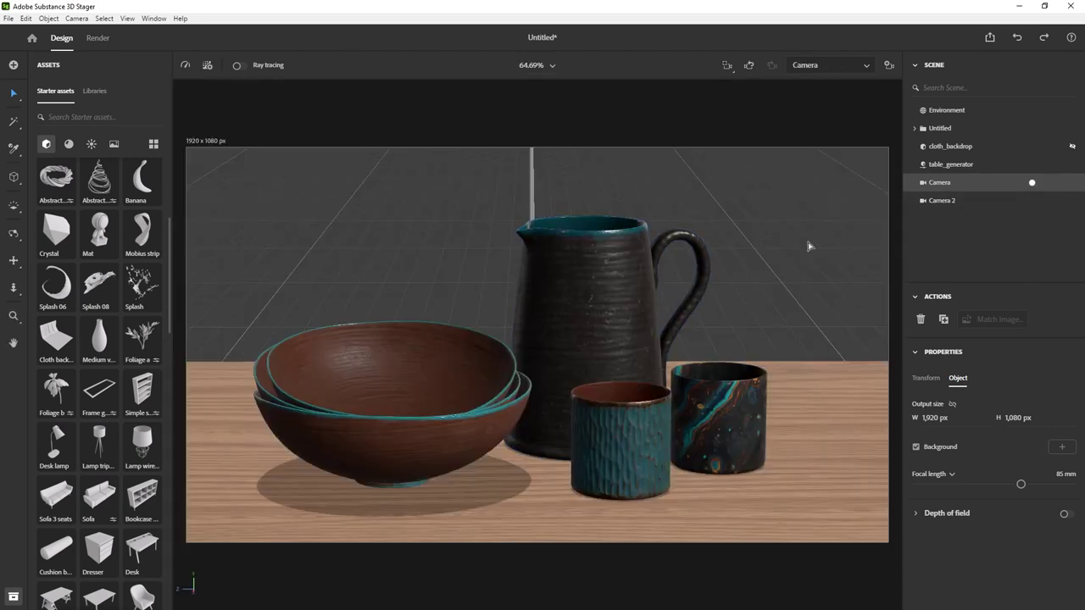
# Turn on ray tracing and rotate the environment lighting around the pottery for a moodier, side-lit look.
pyautogui.click(237, 68)
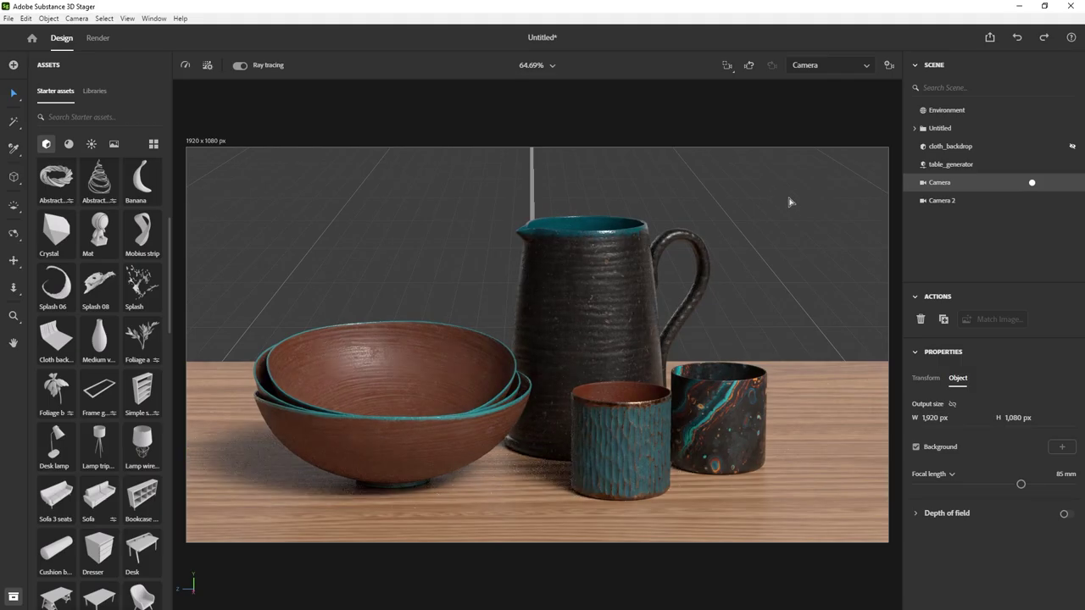
pyautogui.keyDown('shift'); pyautogui.moveTo(754, 200); pyautogui.dragTo(833, 209, button='right'); pyautogui.keyUp('shift')
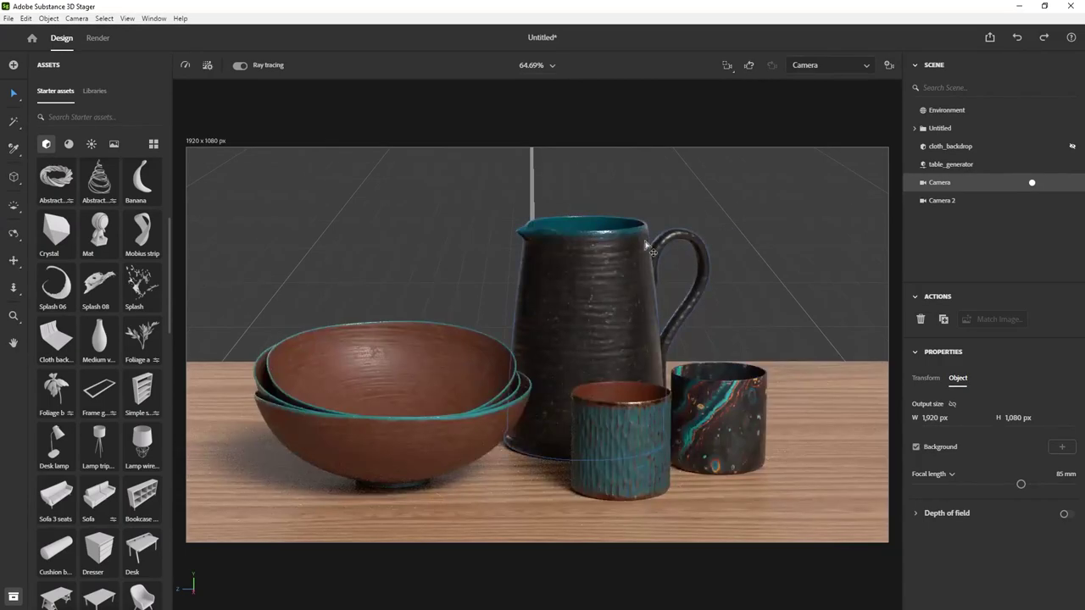
pyautogui.keyDown('shift'); pyautogui.moveTo(748, 233); pyautogui.dragTo(769, 232, button='right'); pyautogui.keyUp('shift')
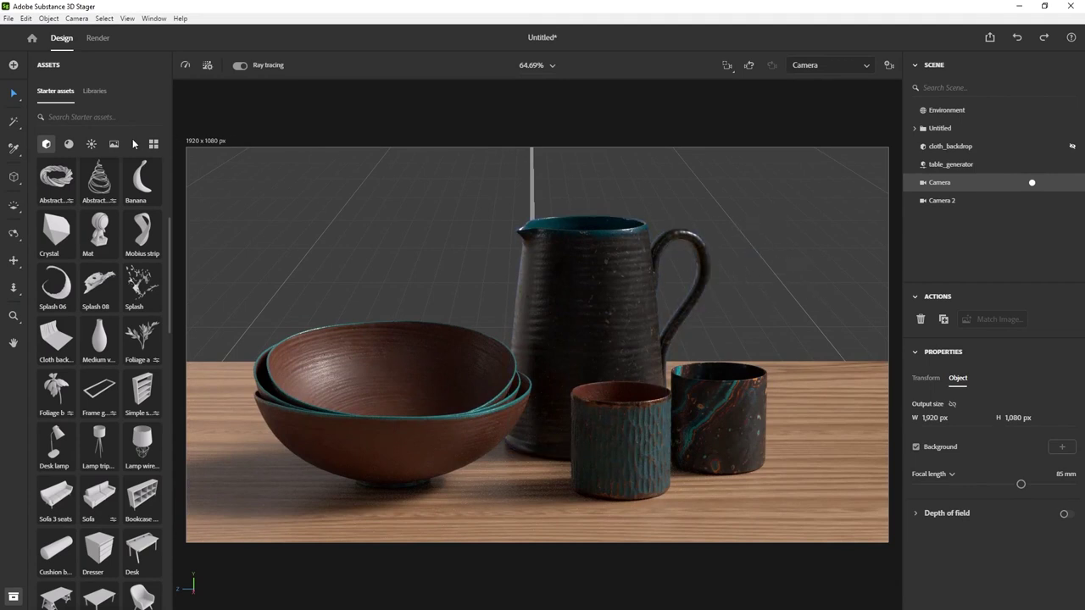
# Show the environment's light settings, try the Warm key cool fill environment light and rotate it around the pottery.
pyautogui.click(91, 145)
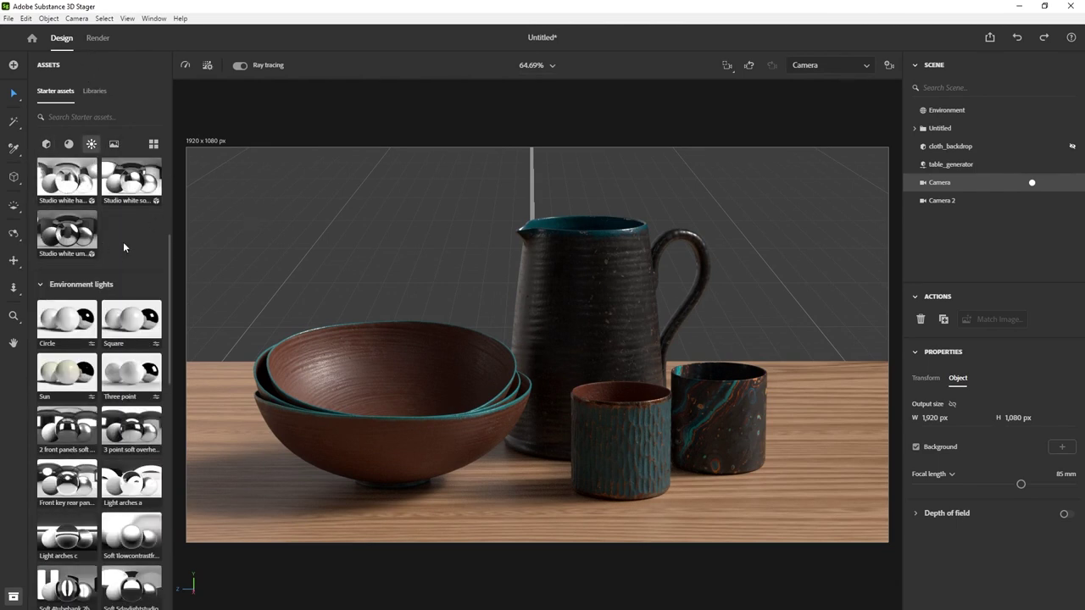
pyautogui.scroll(3, 124, 254)
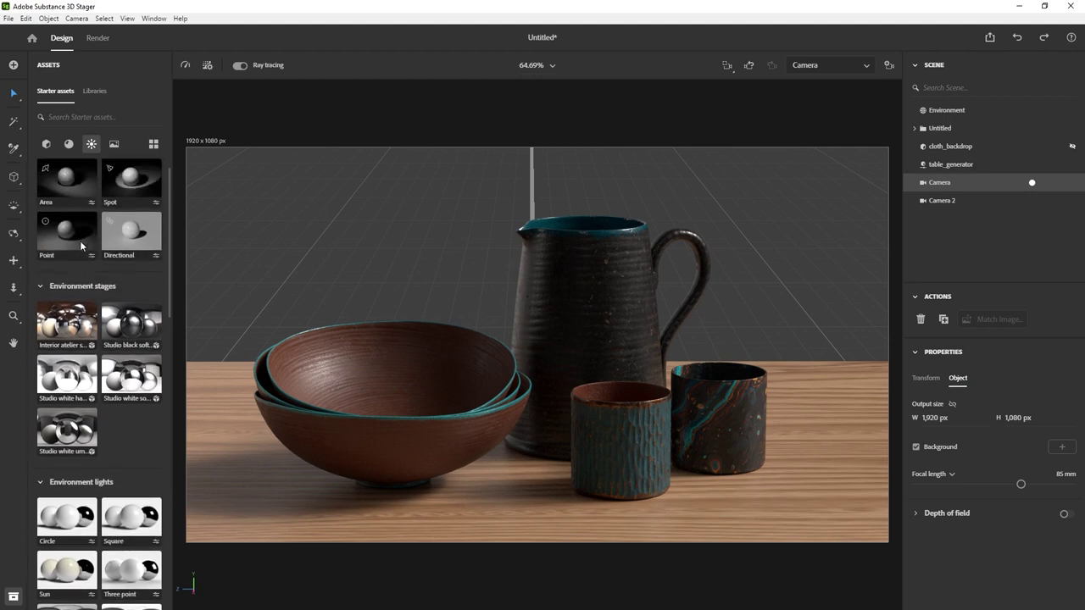
pyautogui.scroll(1, 81, 243)
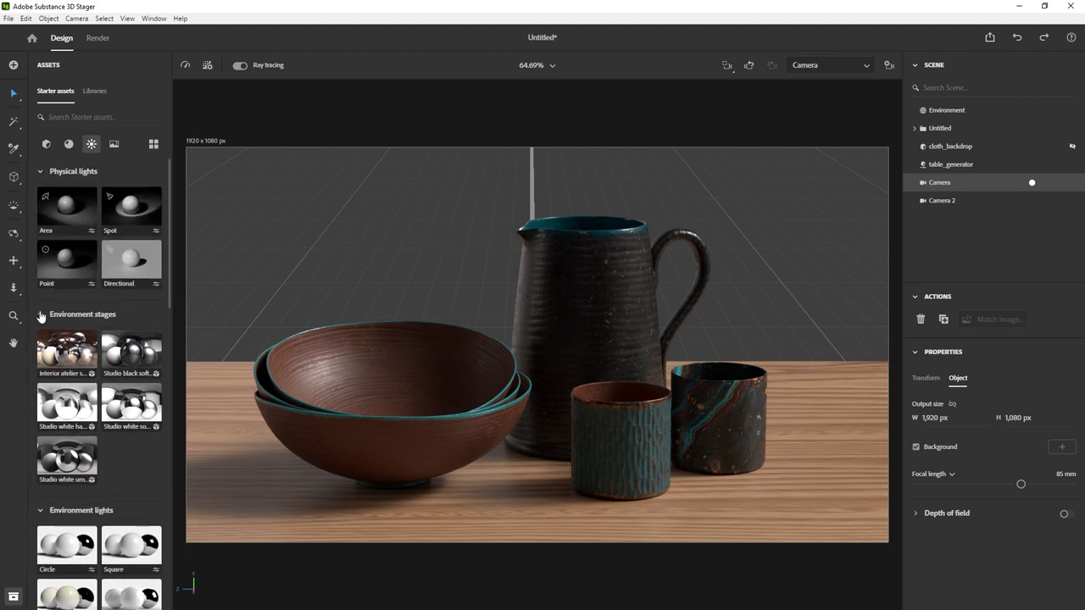
pyautogui.scroll(-10, 51, 330)
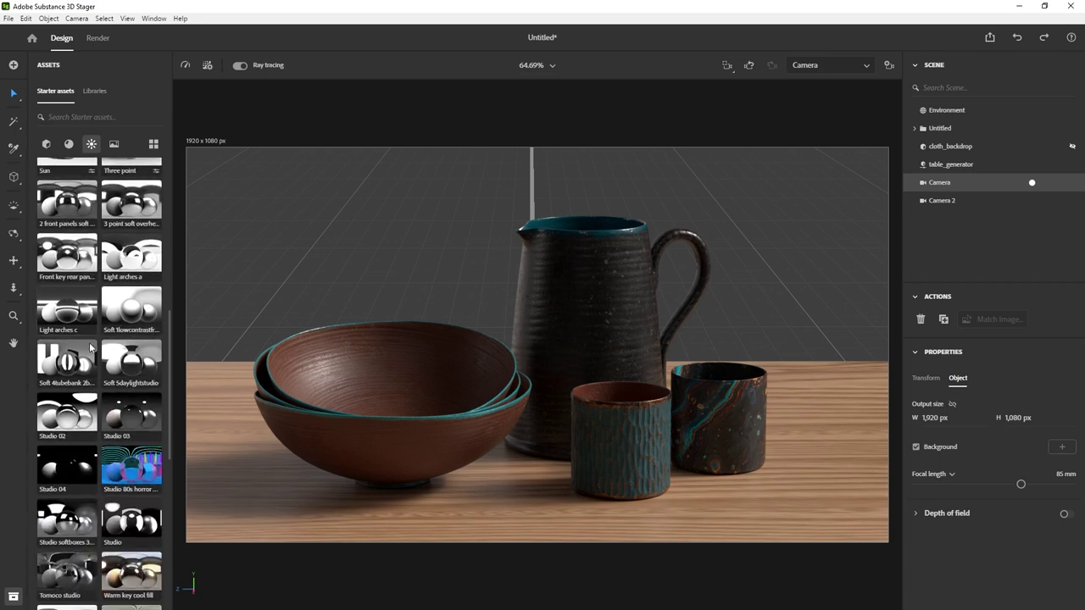
pyautogui.click(946, 111)
pyautogui.click(986, 378)
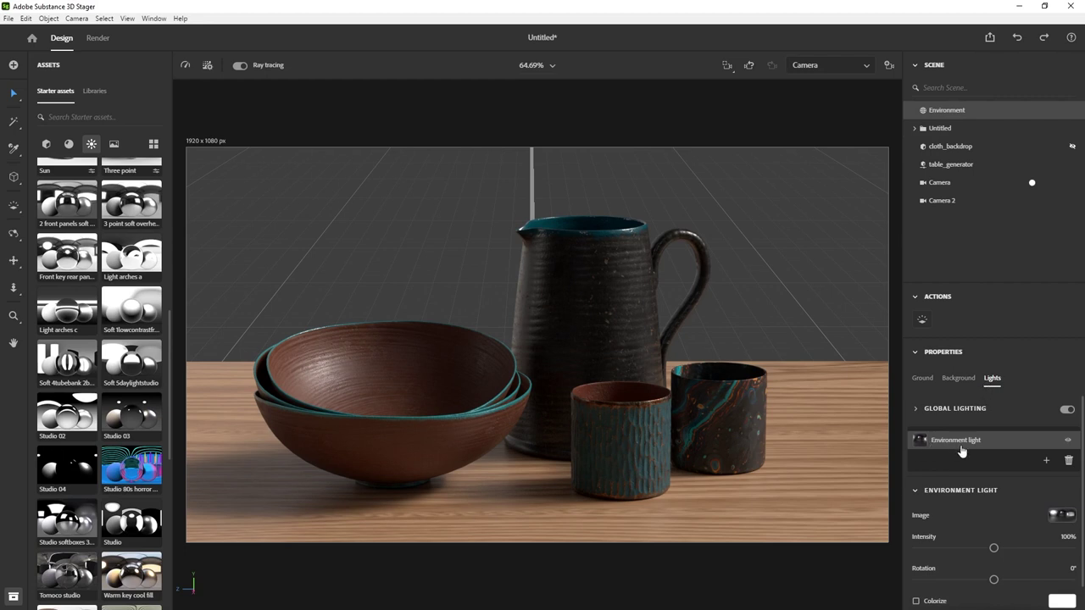
pyautogui.scroll(-3, 118, 373)
pyautogui.scroll(-3, 116, 373)
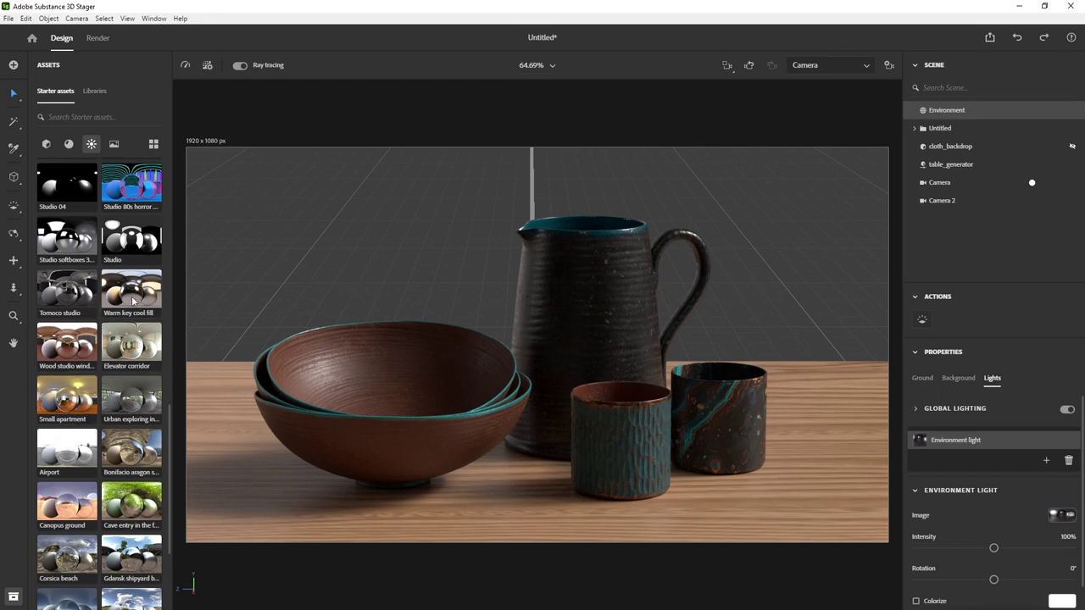
pyautogui.moveTo(137, 296); pyautogui.dragTo(428, 256)
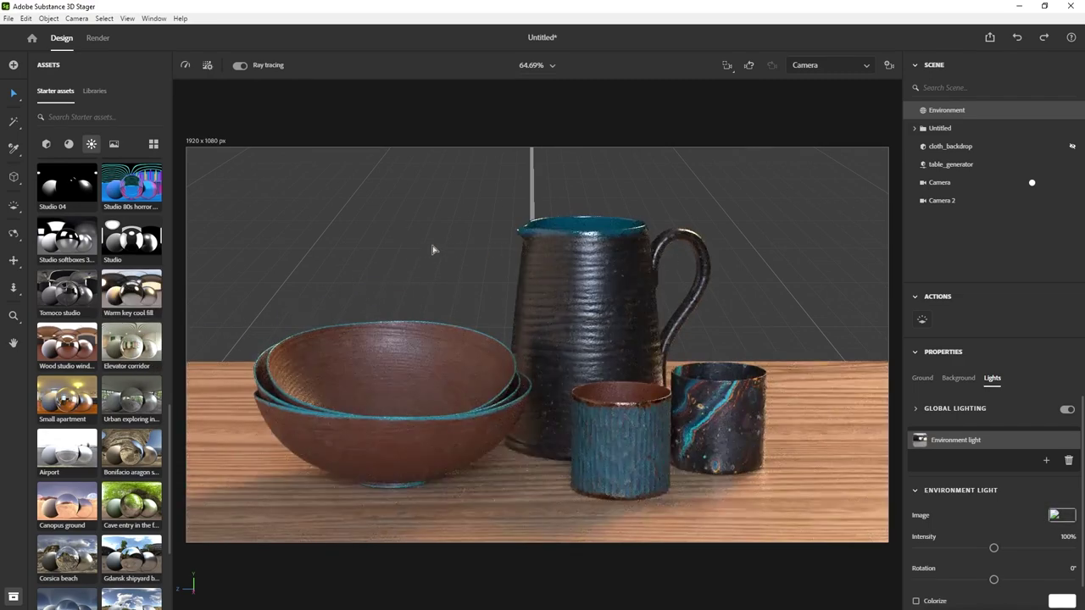
pyautogui.moveTo(450, 251)
pyautogui.keyDown('shift'); pyautogui.mouseDown(button='right')
pyautogui.moveTo(469, 254)
pyautogui.moveTo(457, 247)
pyautogui.mouseUp(button='right'); pyautogui.keyUp('shift')
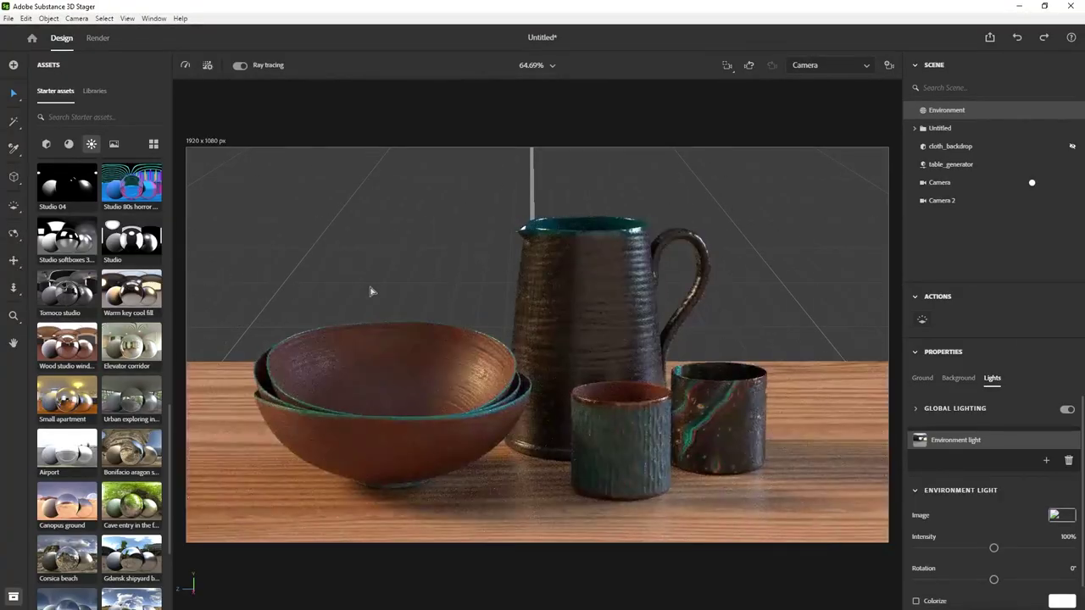
# Try the Elevator corridor environment light and rotate it around the pottery.
pyautogui.moveTo(118, 349); pyautogui.dragTo(392, 270)
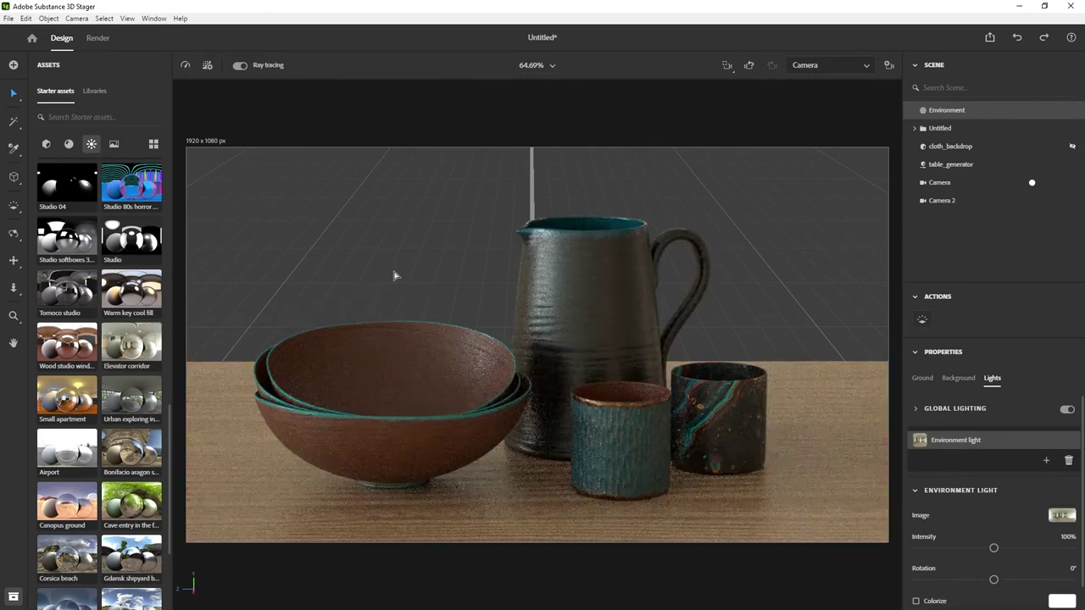
pyautogui.keyDown('shift'); pyautogui.moveTo(378, 245); pyautogui.dragTo(422, 245); pyautogui.keyUp('shift')
pyautogui.keyDown('shift'); pyautogui.moveTo(422, 246); pyautogui.dragTo(558, 247, button='right'); pyautogui.keyUp('shift')
pyautogui.keyDown('shift'); pyautogui.moveTo(560, 247); pyautogui.dragTo(772, 220); pyautogui.keyUp('shift')
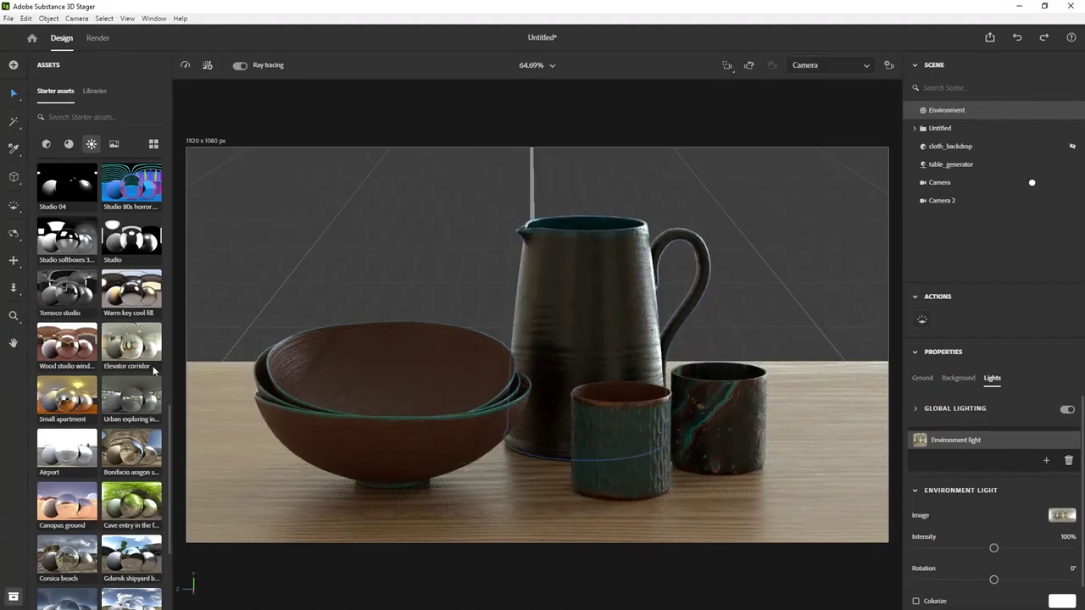
# Try the Wood studio window and Urban exploring interior environment lights on the scene.
pyautogui.moveTo(69, 315); pyautogui.dragTo(438, 293)
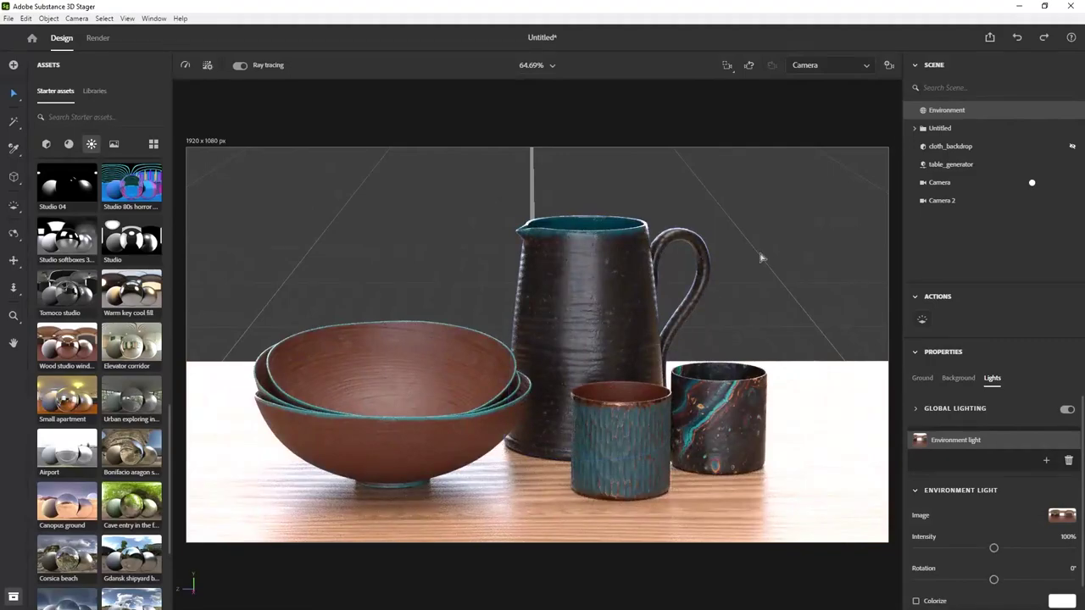
pyautogui.scroll(-1, 90, 317)
pyautogui.moveTo(131, 340); pyautogui.dragTo(414, 258)
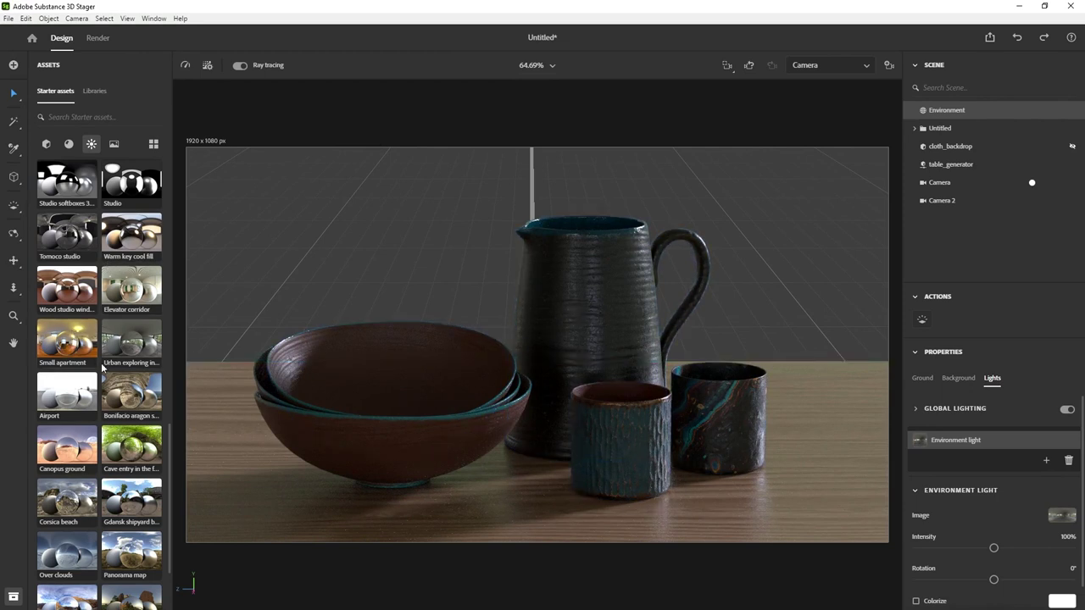
# Browse the remaining environment lights and try the Soft 4tubebank light on the scene.
pyautogui.scroll(-2, 100, 354)
pyautogui.scroll(-2, 115, 475)
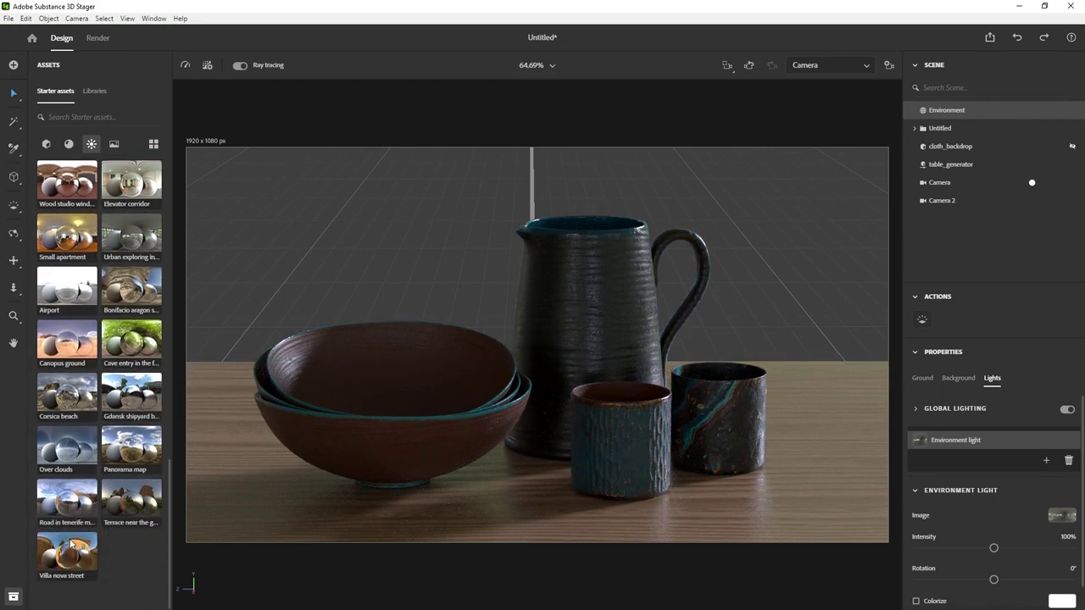
pyautogui.scroll(4, 91, 415)
pyautogui.scroll(3, 70, 275)
pyautogui.scroll(1, 70, 275)
pyautogui.moveTo(71, 316); pyautogui.dragTo(349, 268)
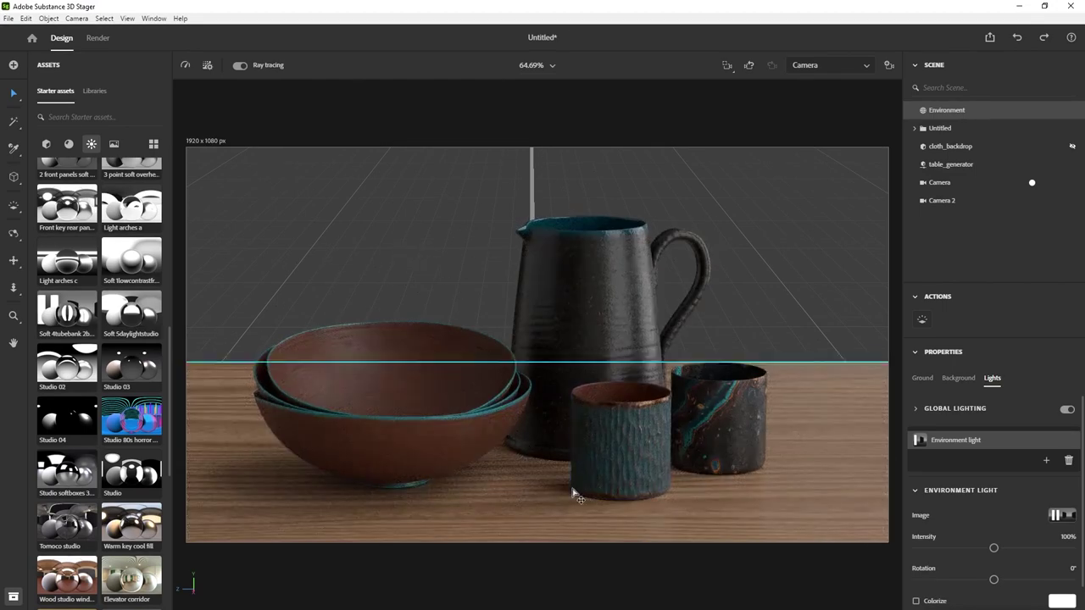
# Light the scene with a darker studio environment light from the starter assets.
pyautogui.scroll(3, 112, 301)
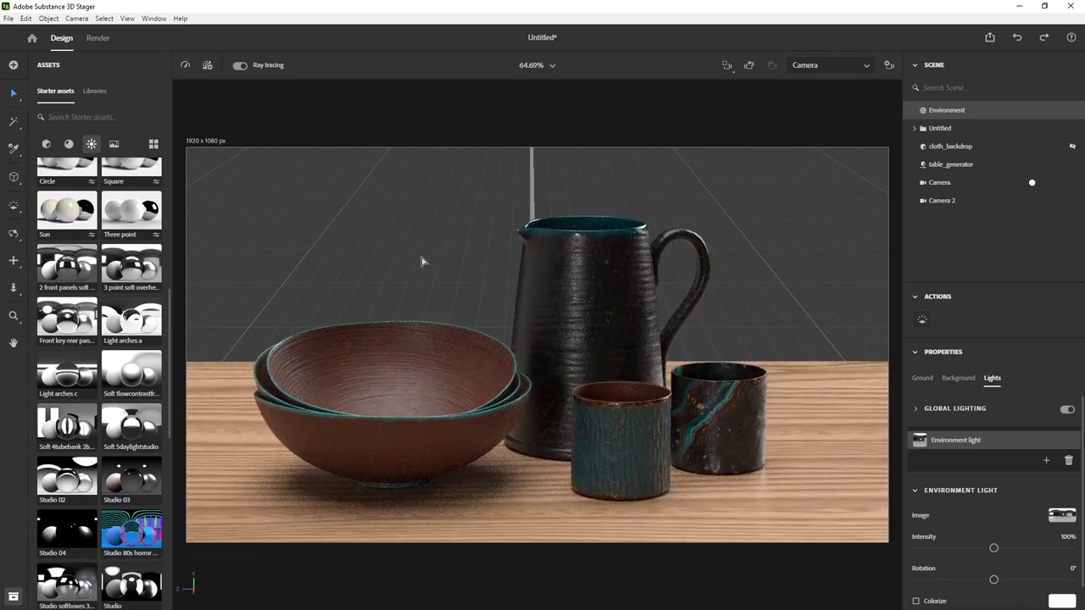
pyautogui.scroll(-3, 81, 462)
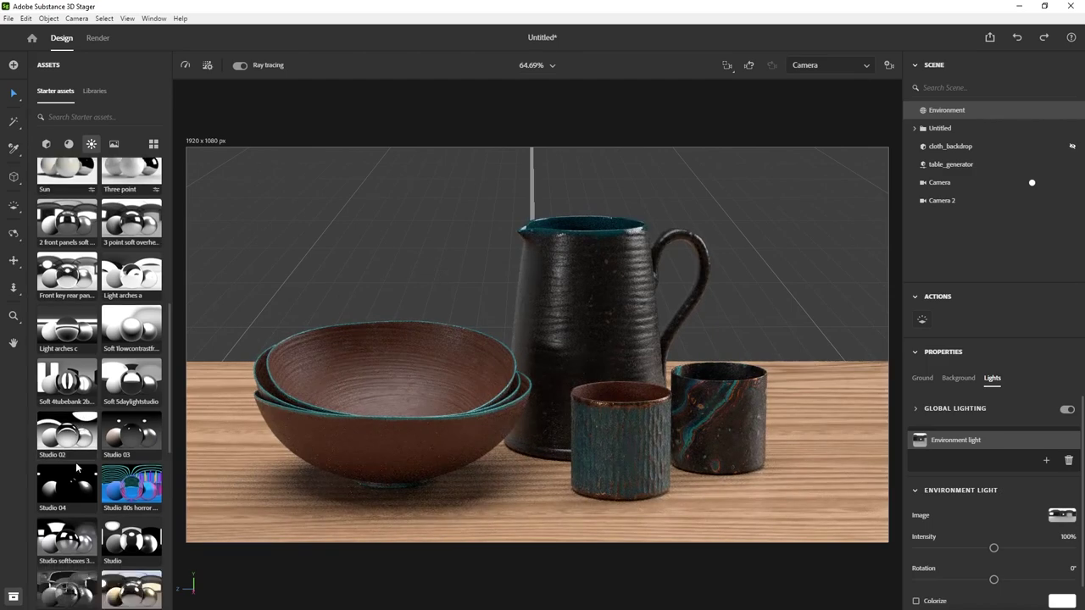
pyautogui.moveTo(83, 534); pyautogui.dragTo(374, 315)
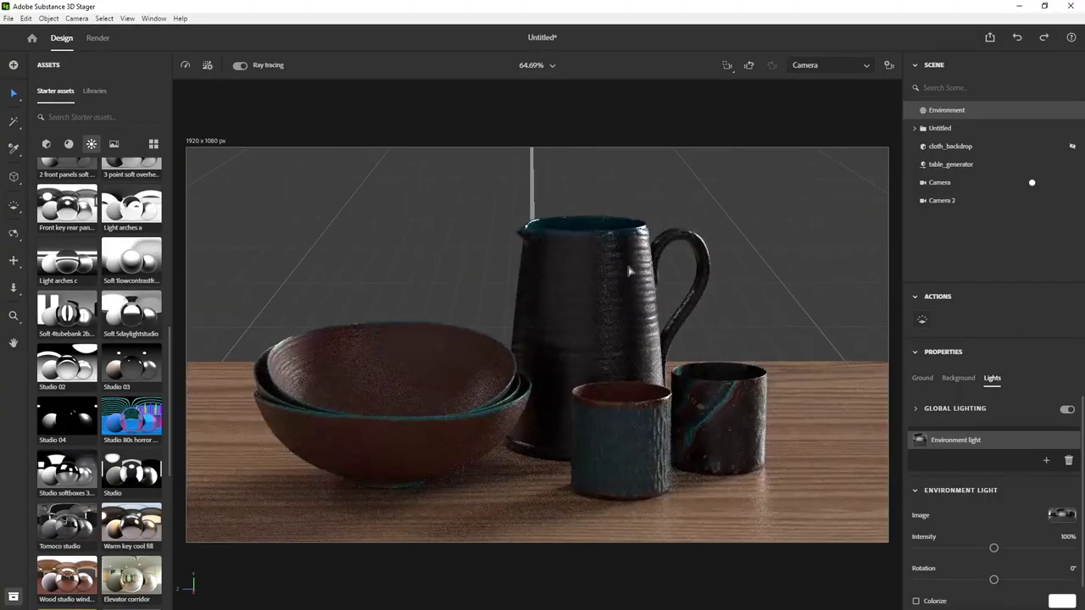
# Switch to the viewport camera with ray tracing off and add a spot light on the tabletop beside the bowls.
pyautogui.click(1032, 183)
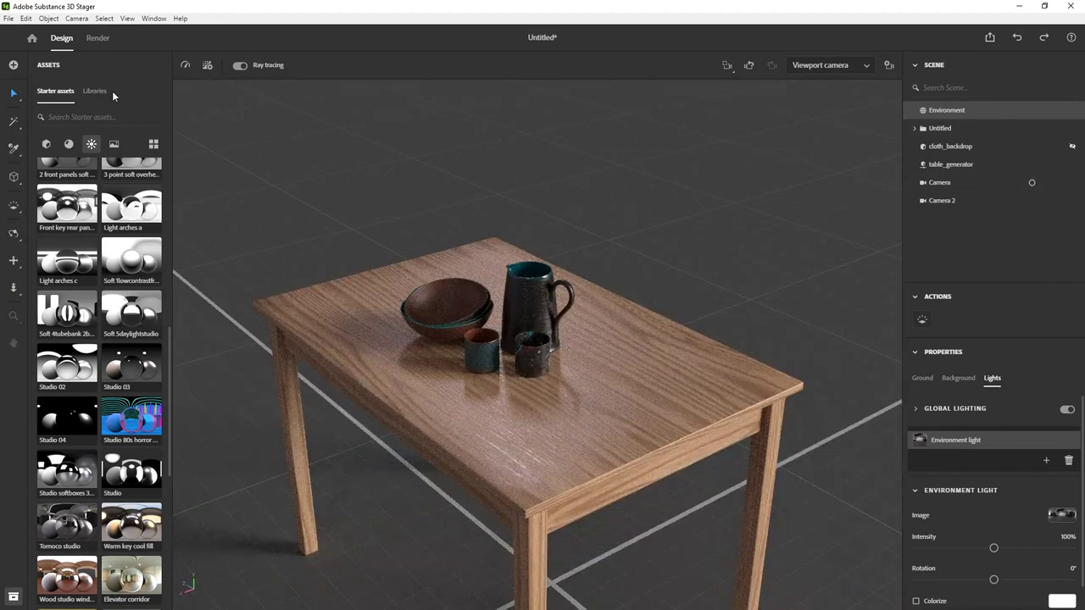
pyautogui.click(241, 66)
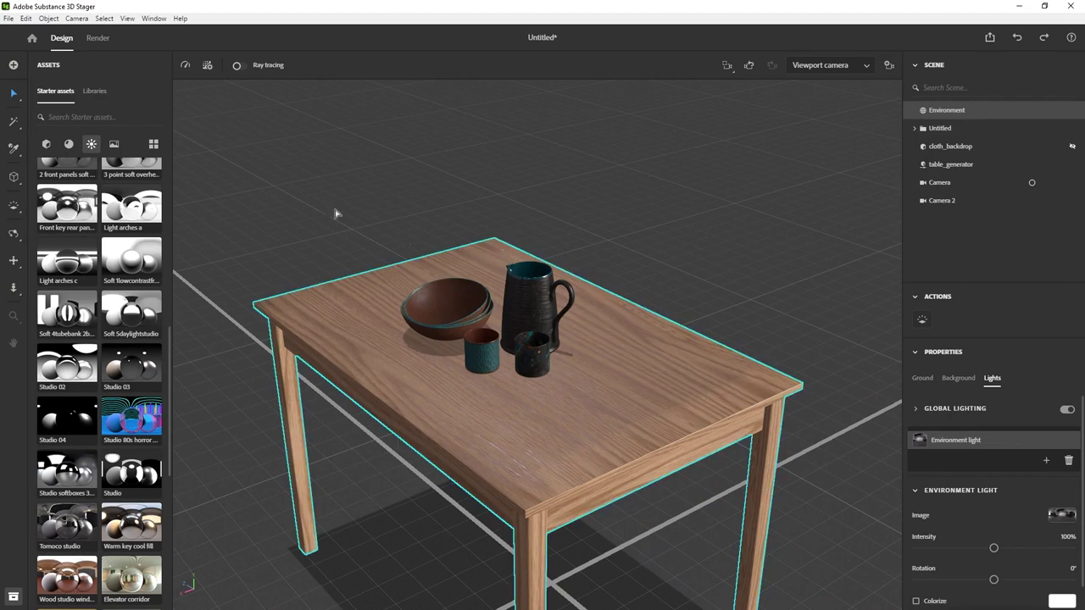
pyautogui.scroll(10, 84, 221)
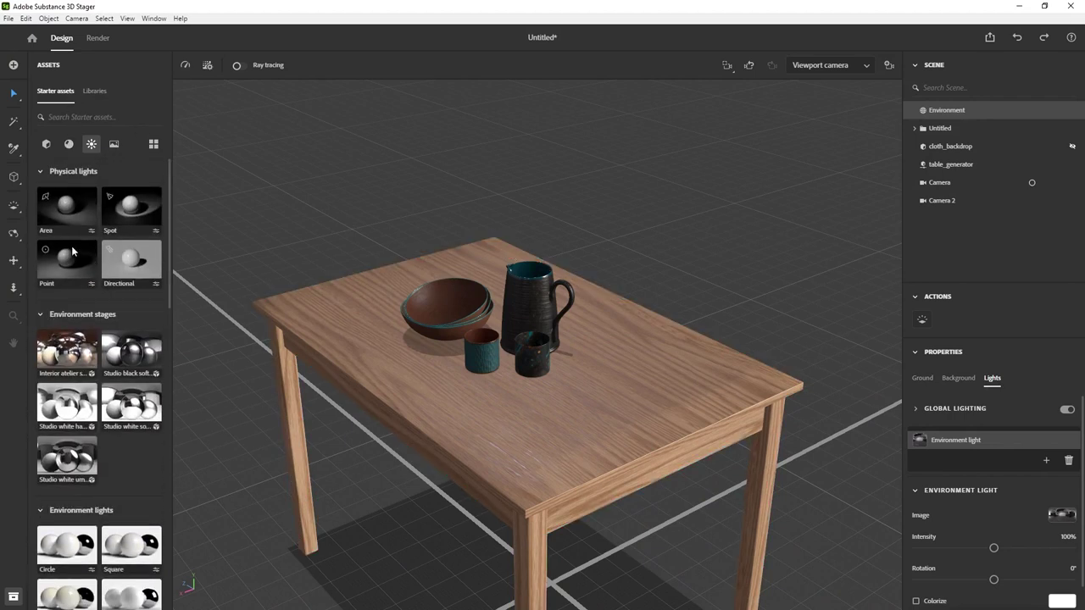
pyautogui.moveTo(130, 207); pyautogui.dragTo(371, 326)
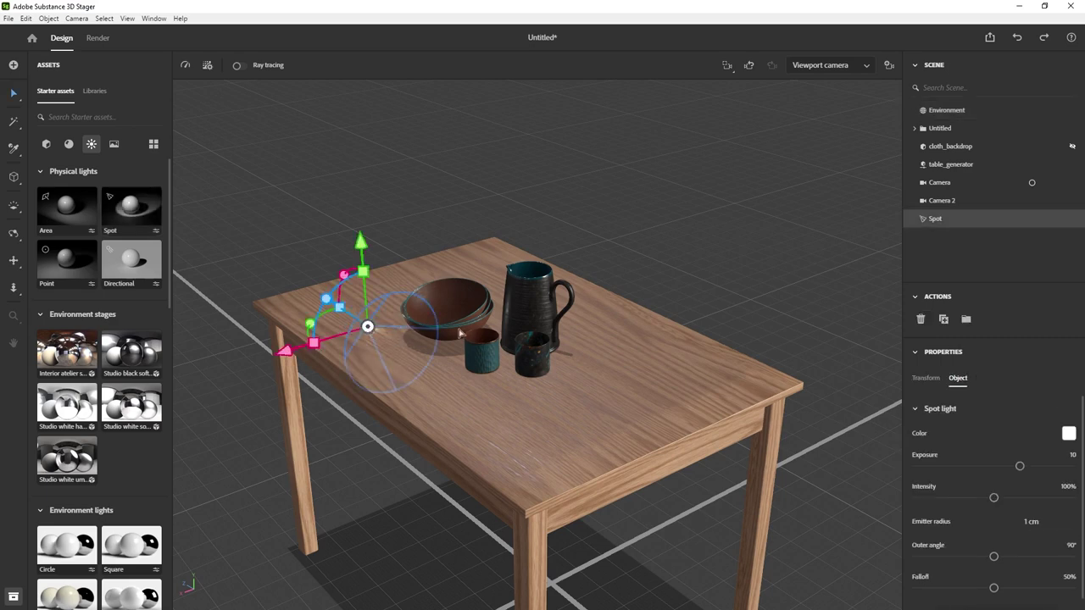
# Raise the spot light's exposure to about 12.6.
pyautogui.scroll(-4, 456, 409)
pyautogui.moveTo(457, 409); pyautogui.dragTo(553, 388, button='right')
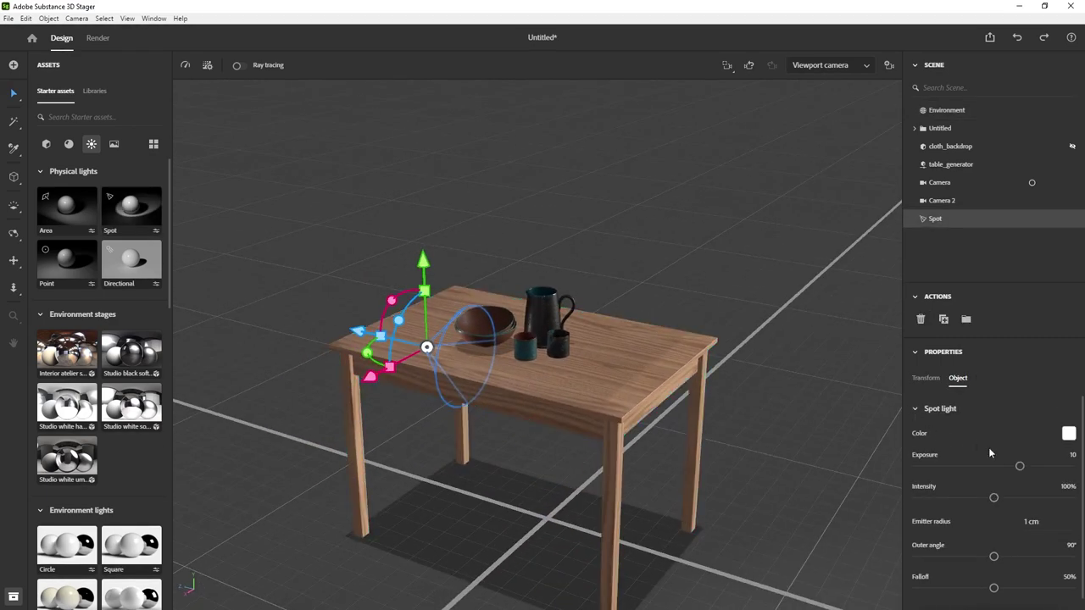
pyautogui.moveTo(1022, 466); pyautogui.dragTo(1046, 466)
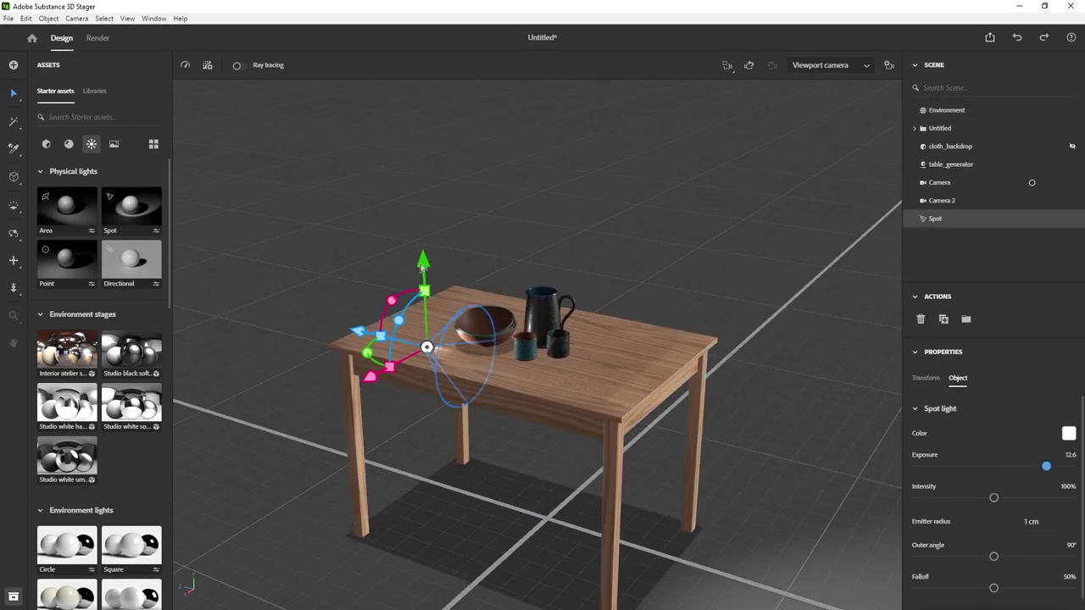
# Lift the spot light above the table beside the bowls and rotate it to aim down across the pottery.
pyautogui.moveTo(422, 266); pyautogui.dragTo(398, 172)
pyautogui.moveTo(389, 220); pyautogui.dragTo(452, 211)
pyautogui.moveTo(387, 244); pyautogui.dragTo(387, 266)
pyautogui.moveTo(552, 213); pyautogui.dragTo(663, 194, button='right')
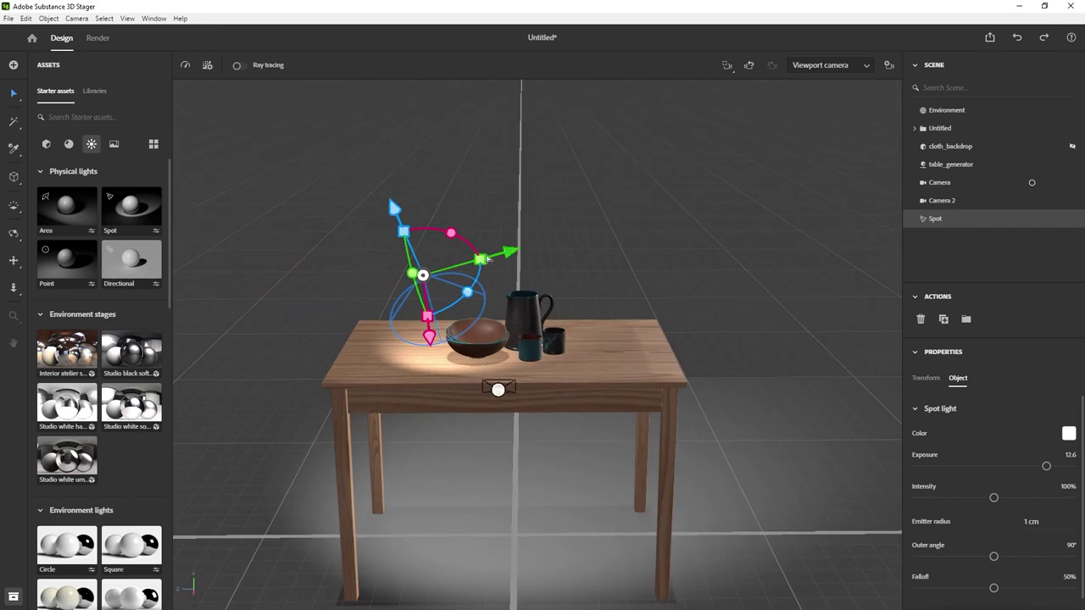
pyautogui.moveTo(450, 232); pyautogui.dragTo(434, 229)
pyautogui.moveTo(368, 218); pyautogui.dragTo(345, 194)
pyautogui.moveTo(474, 217); pyautogui.dragTo(502, 203)
# Turn ray tracing on and switch to the view of the first camera.
pyautogui.click(241, 68)
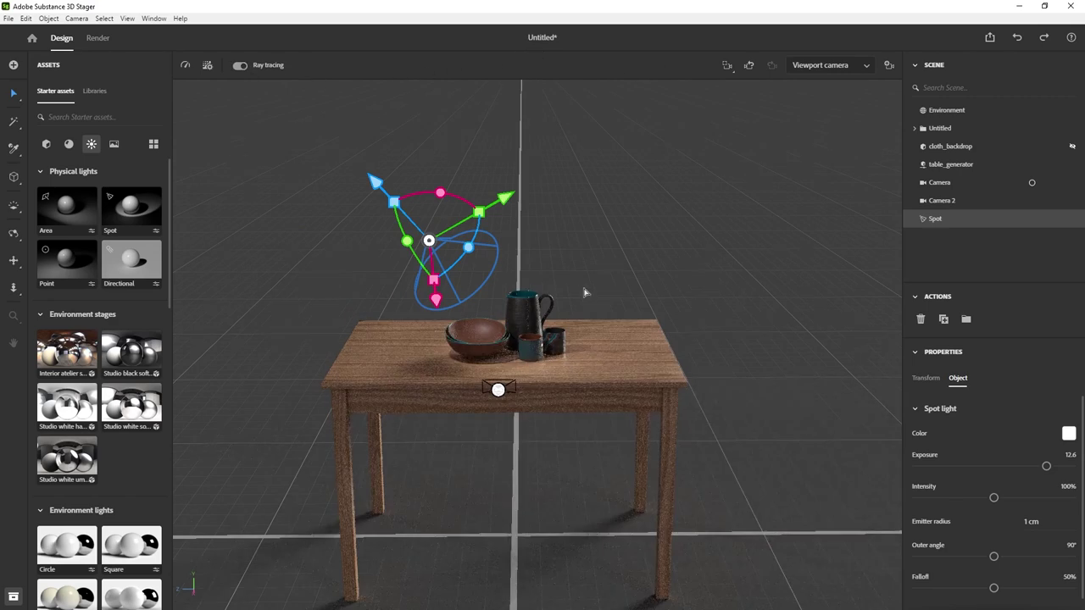
pyautogui.moveTo(572, 282); pyautogui.dragTo(560, 254, button='right')
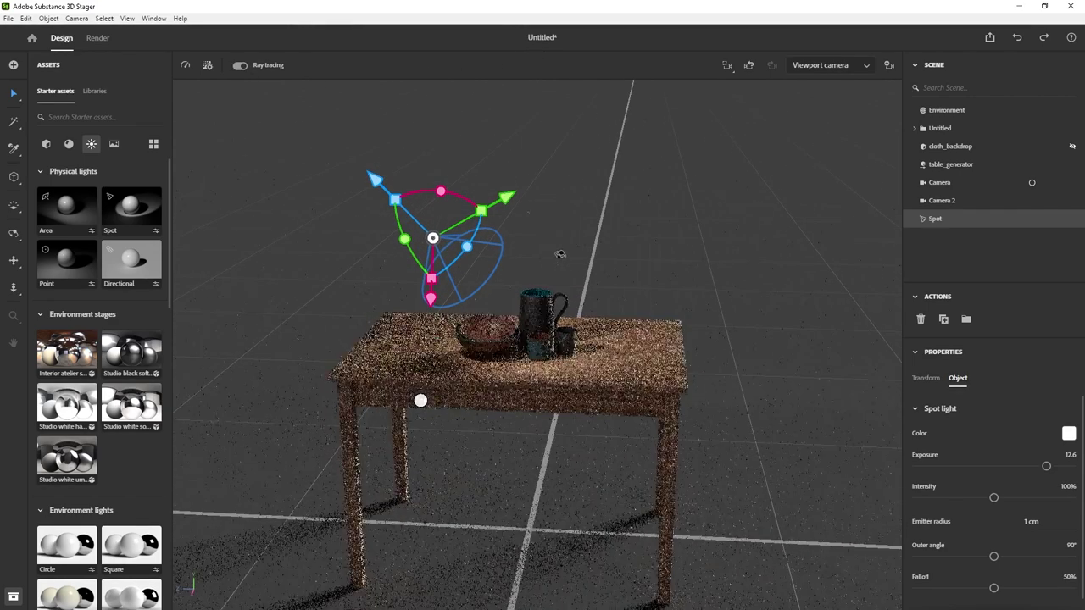
pyautogui.click(1031, 184)
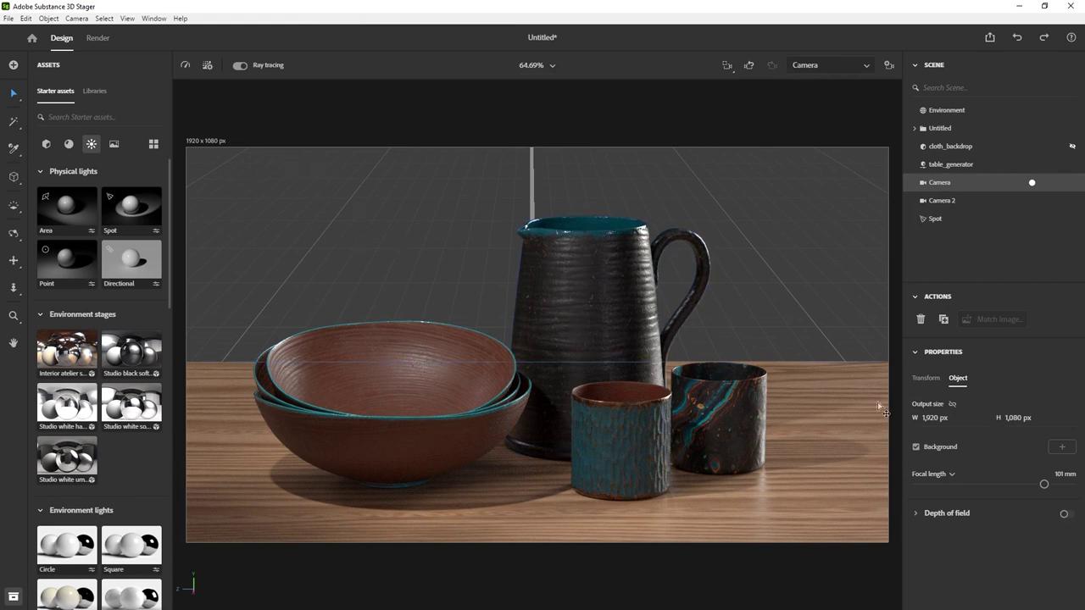
# Try teal tints on the spot light and settle on a warm pale orange color, RGB 237, 206, 159.
pyautogui.click(939, 218)
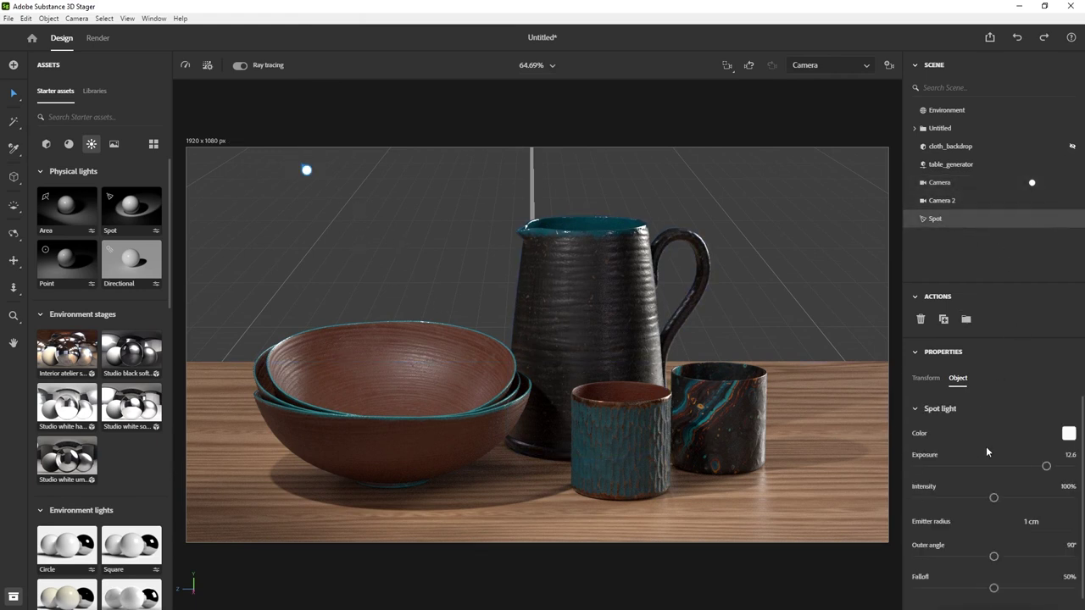
pyautogui.click(1068, 433)
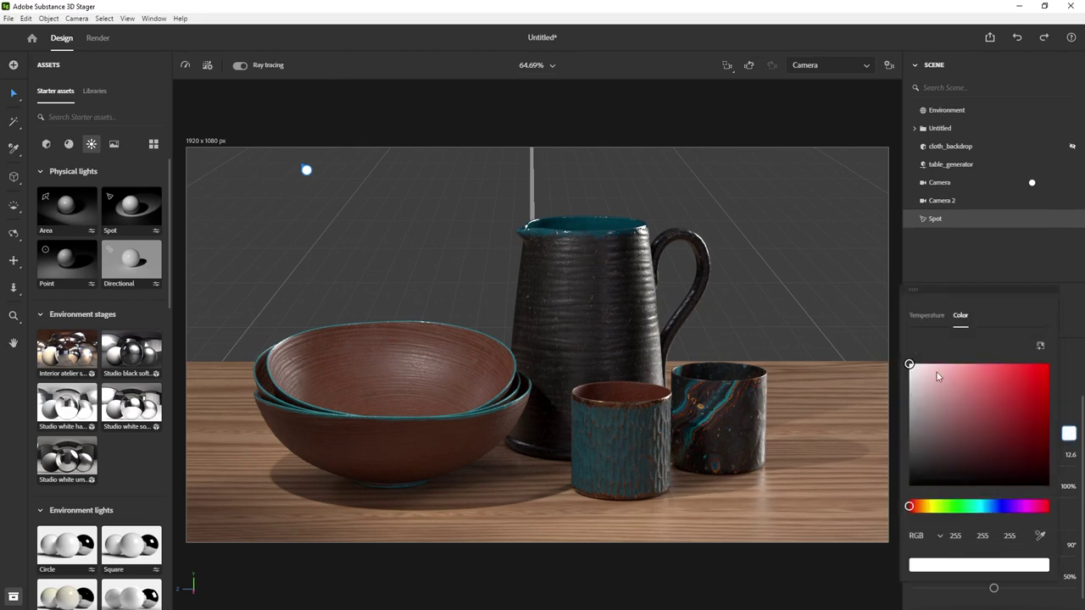
pyautogui.click(975, 507)
pyautogui.click(1048, 363)
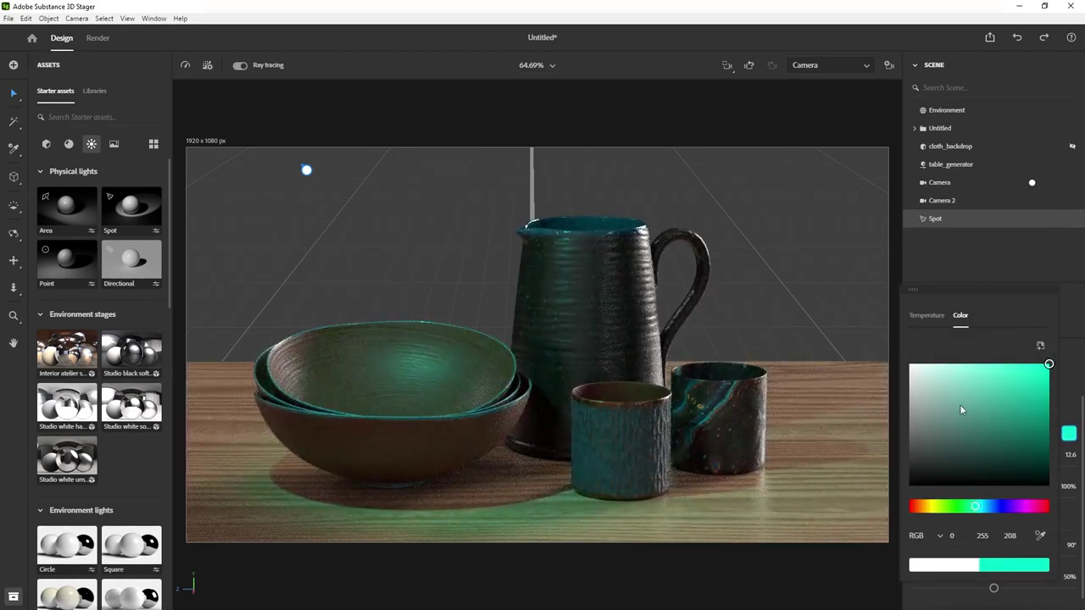
pyautogui.click(970, 381)
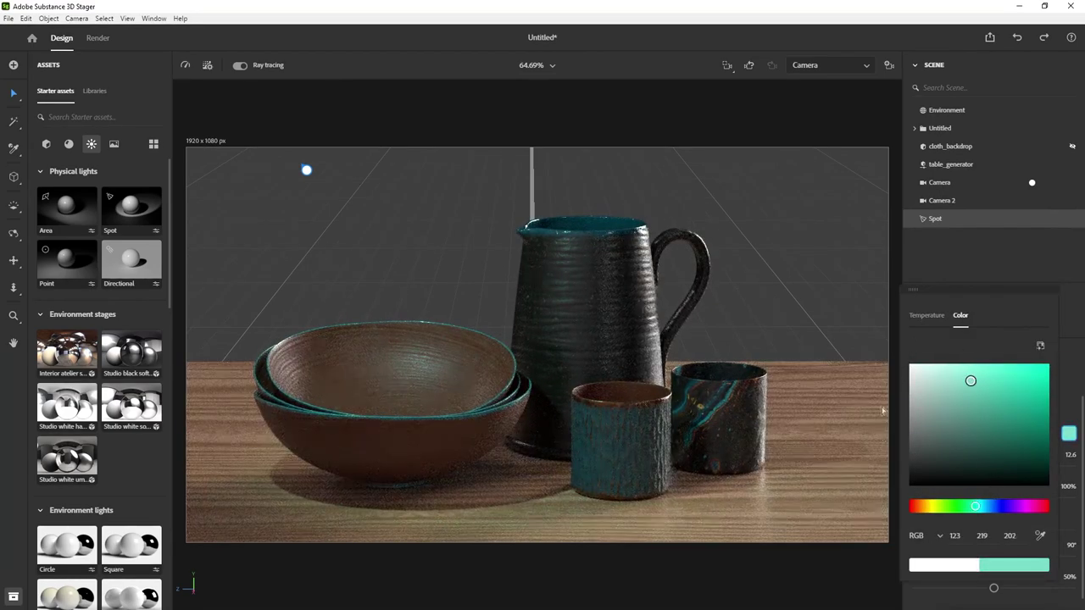
pyautogui.click(924, 507)
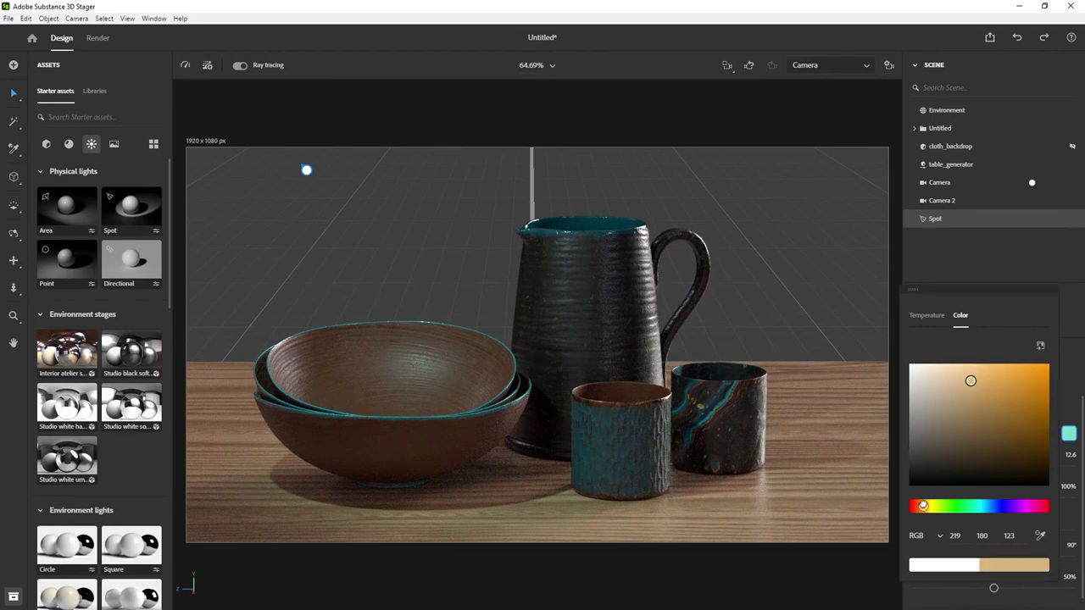
pyautogui.click(973, 369)
pyautogui.click(955, 373)
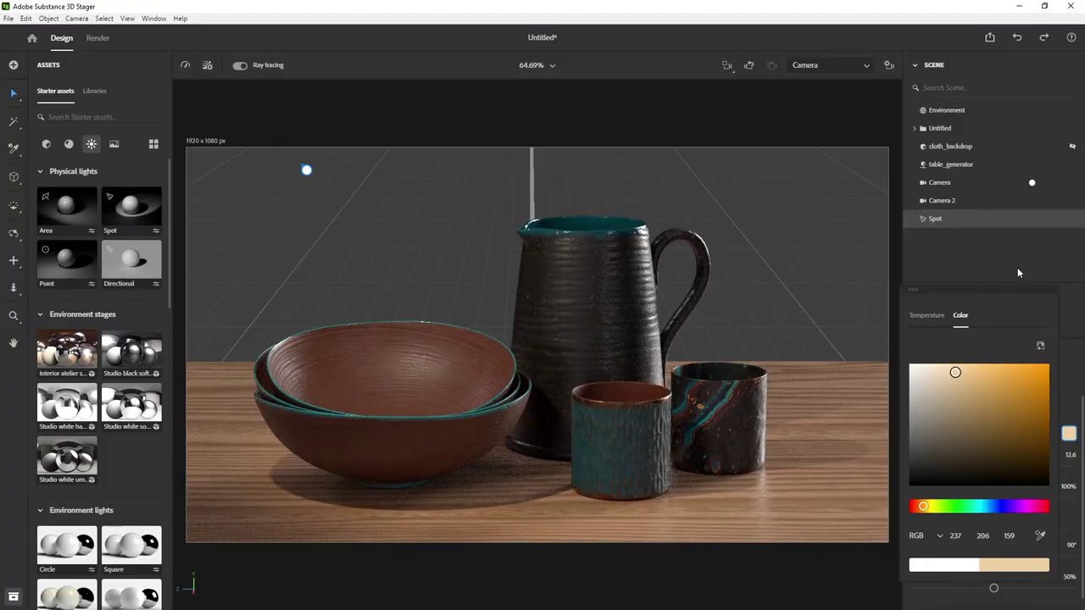
pyautogui.click(1080, 293)
# Set the spot light's exposure to 14.1 and its emitter radius to 15 cm.
pyautogui.moveTo(1044, 466)
pyautogui.mouseDown()
pyautogui.moveTo(989, 466)
pyautogui.moveTo(1080, 468)
pyautogui.moveTo(1037, 466)
pyautogui.moveTo(1063, 467)
pyautogui.mouseUp()
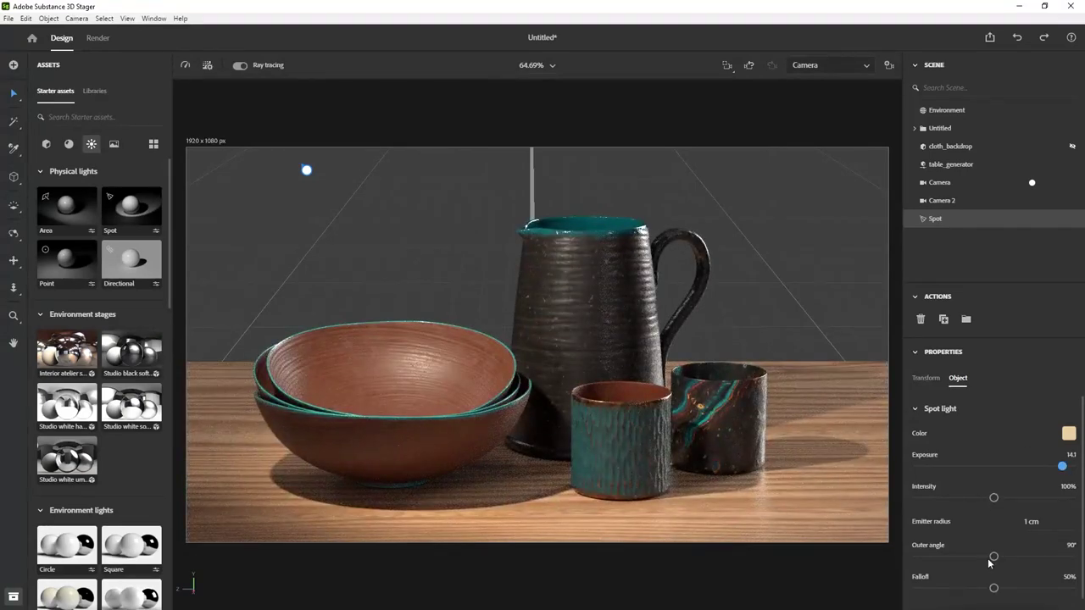
pyautogui.scroll(-1, 956, 560)
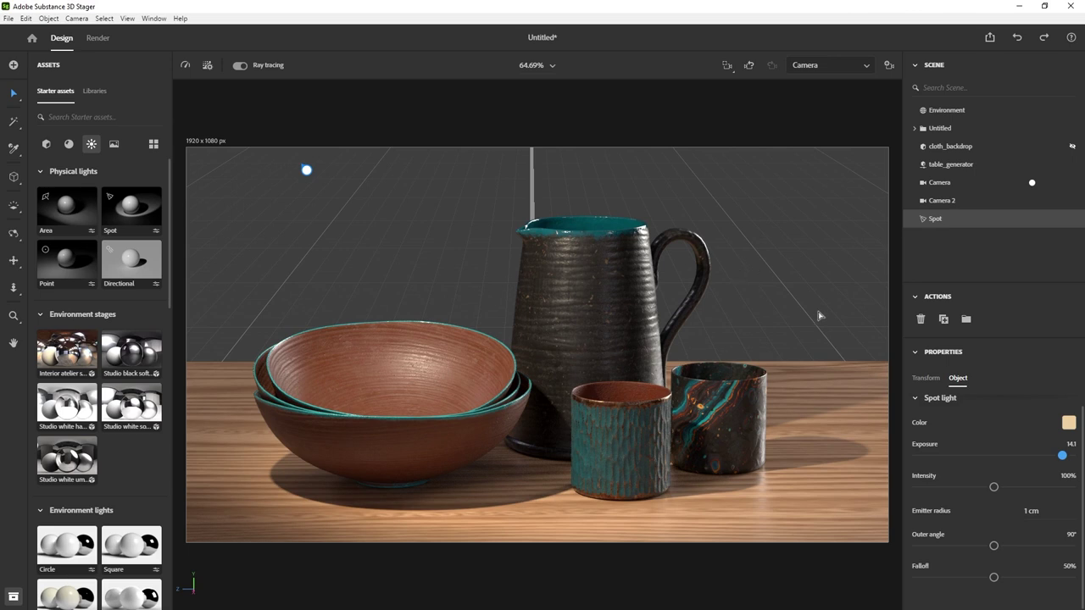
pyautogui.moveTo(1028, 515)
pyautogui.mouseDown()
pyautogui.moveTo(1015, 513)
pyautogui.moveTo(1038, 512)
pyautogui.mouseUp()
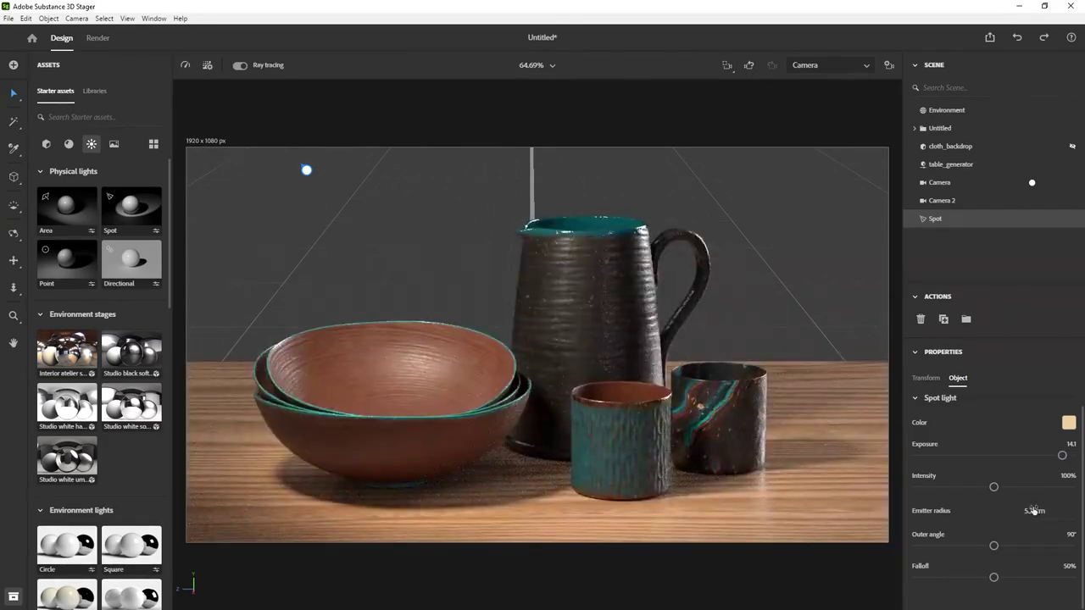
pyautogui.click(1032, 514)
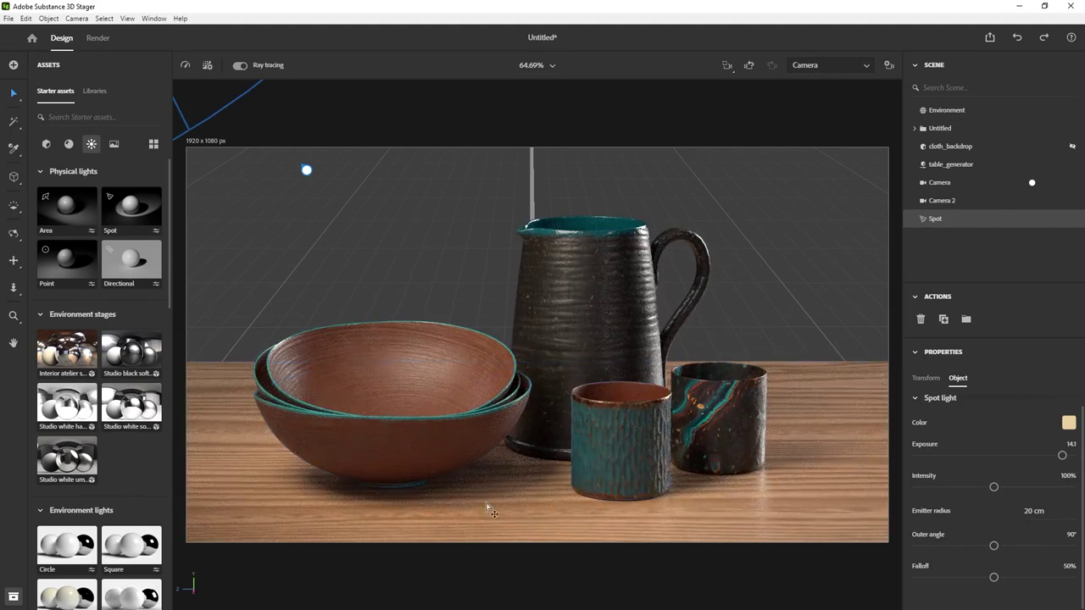
pyautogui.click(1036, 511)
pyautogui.press('Return')
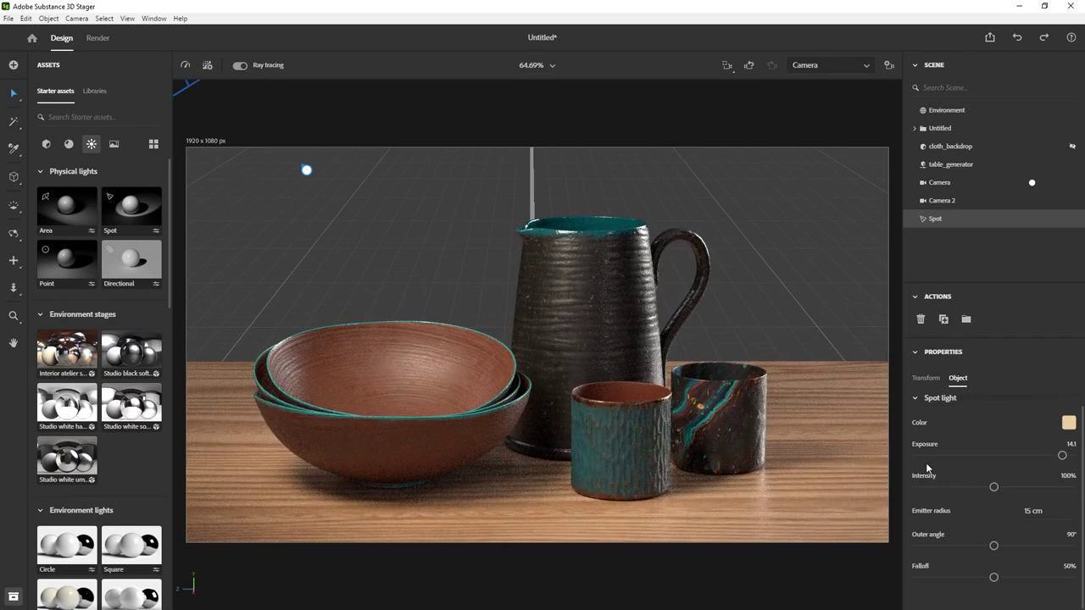
# Narrow the spot light's outer angle to 54° with a falloff of 49%, checking it in the viewport camera.
pyautogui.moveTo(994, 579)
pyautogui.mouseDown()
pyautogui.moveTo(1014, 578)
pyautogui.moveTo(1000, 577)
pyautogui.moveTo(976, 545)
pyautogui.moveTo(950, 545)
pyautogui.moveTo(965, 547)
pyautogui.mouseUp()
pyautogui.click(1032, 185)
pyautogui.moveTo(637, 307); pyautogui.dragTo(721, 390, button='right')
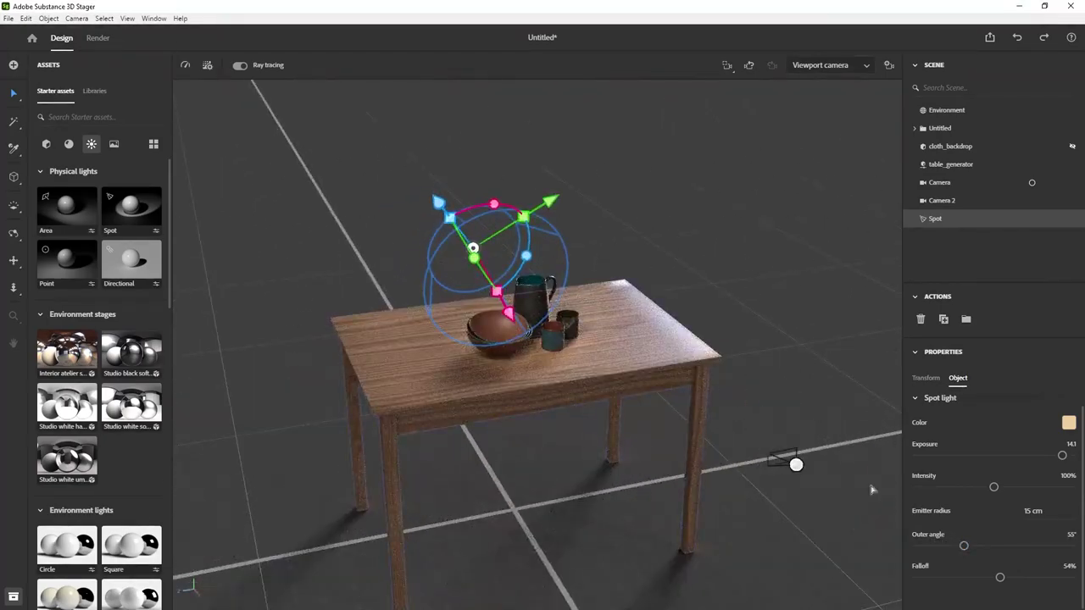
pyautogui.moveTo(963, 552)
pyautogui.mouseDown()
pyautogui.moveTo(939, 535)
pyautogui.moveTo(962, 536)
pyautogui.mouseUp()
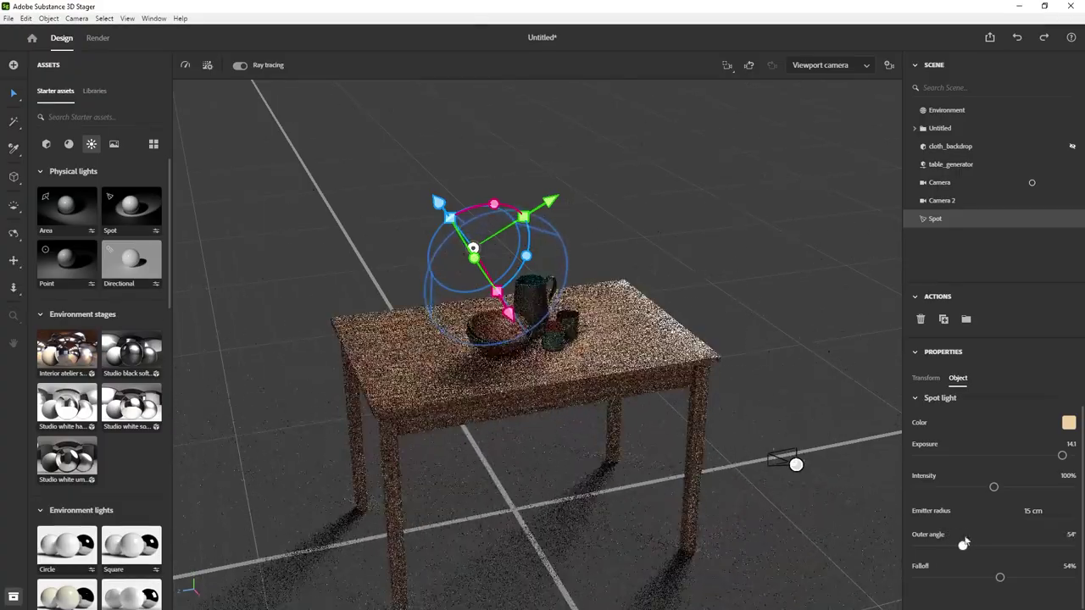
pyautogui.moveTo(999, 579)
pyautogui.mouseDown()
pyautogui.moveTo(963, 578)
pyautogui.moveTo(991, 577)
pyautogui.mouseUp()
pyautogui.moveTo(673, 410); pyautogui.dragTo(542, 394, button='right')
# Exaggerate the spot light's exposure to 30 and compare falloff values, ending with the falloff at 69%.
pyautogui.moveTo(846, 419); pyautogui.dragTo(819, 419, button='middle')
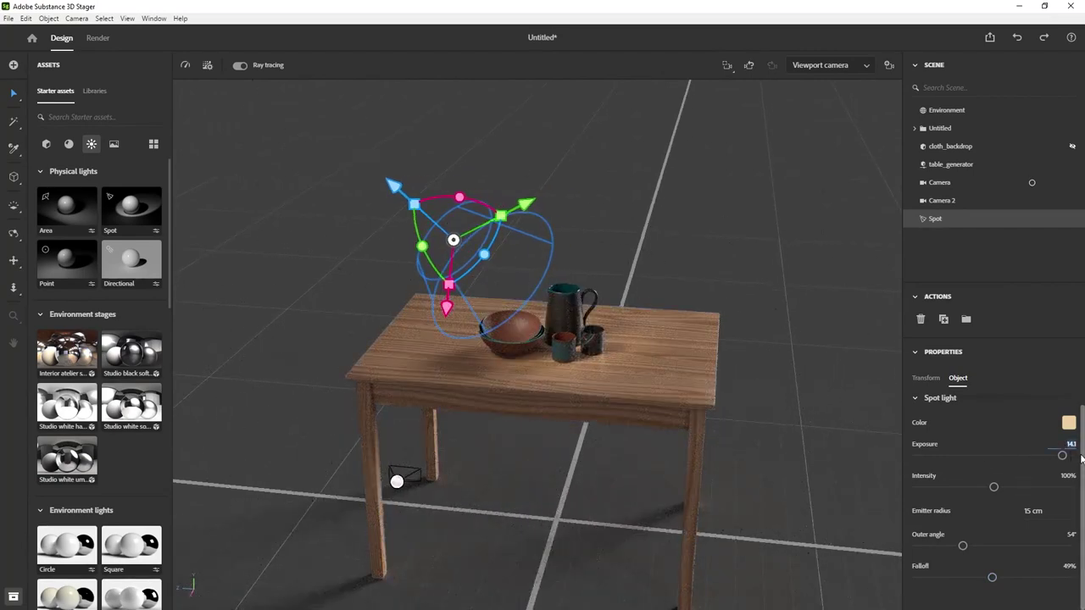
pyautogui.press('Return')
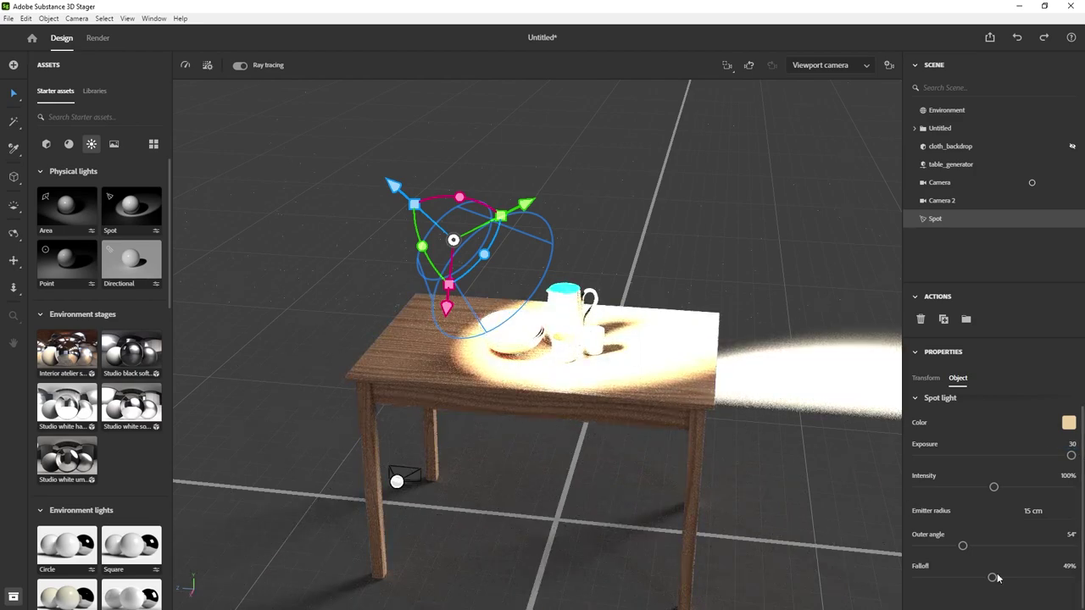
pyautogui.moveTo(993, 582)
pyautogui.mouseDown()
pyautogui.moveTo(913, 576)
pyautogui.moveTo(1027, 578)
pyautogui.moveTo(984, 576)
pyautogui.mouseUp()
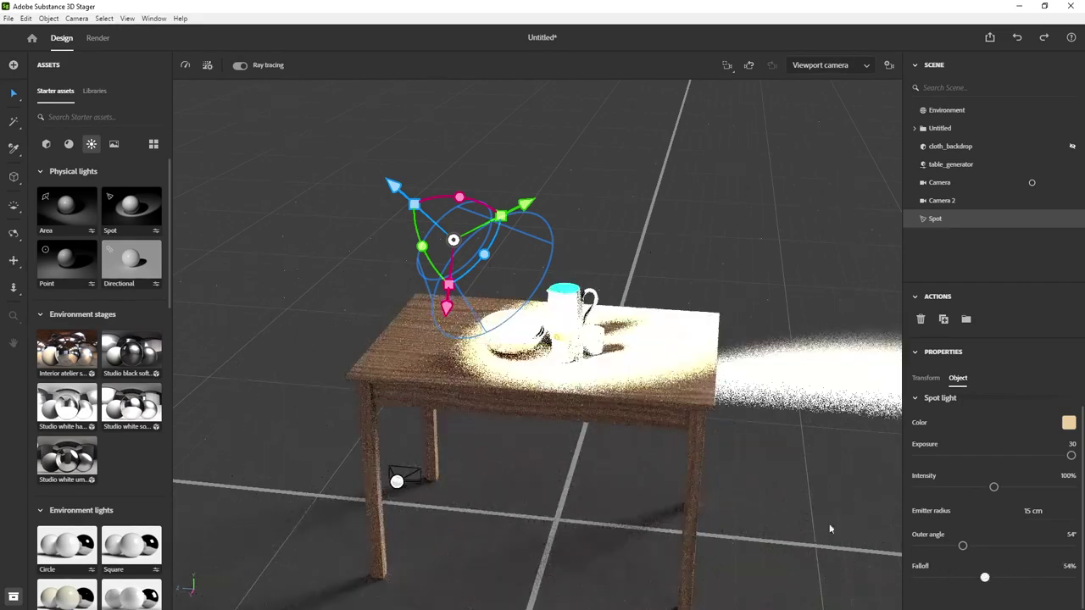
pyautogui.moveTo(653, 399); pyautogui.dragTo(599, 413, button='middle')
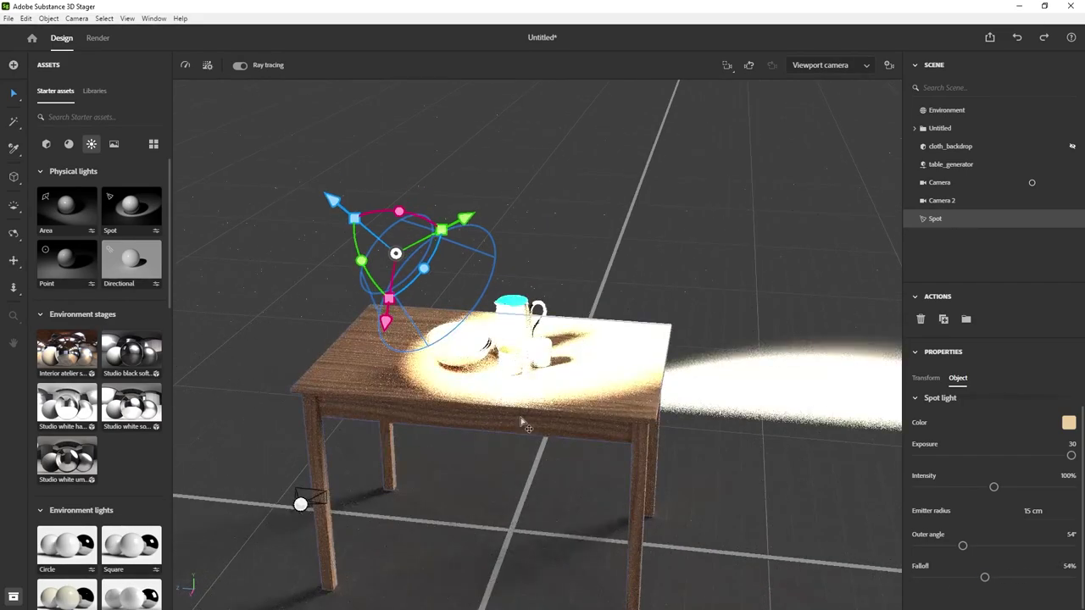
pyautogui.moveTo(985, 577); pyautogui.dragTo(917, 577)
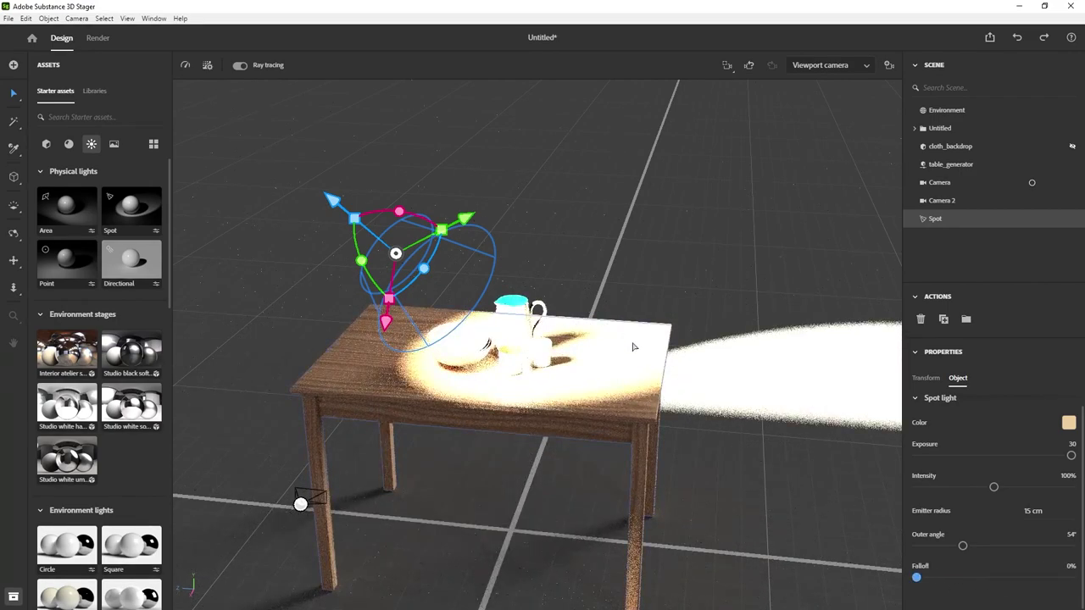
pyautogui.moveTo(917, 577); pyautogui.dragTo(1022, 575)
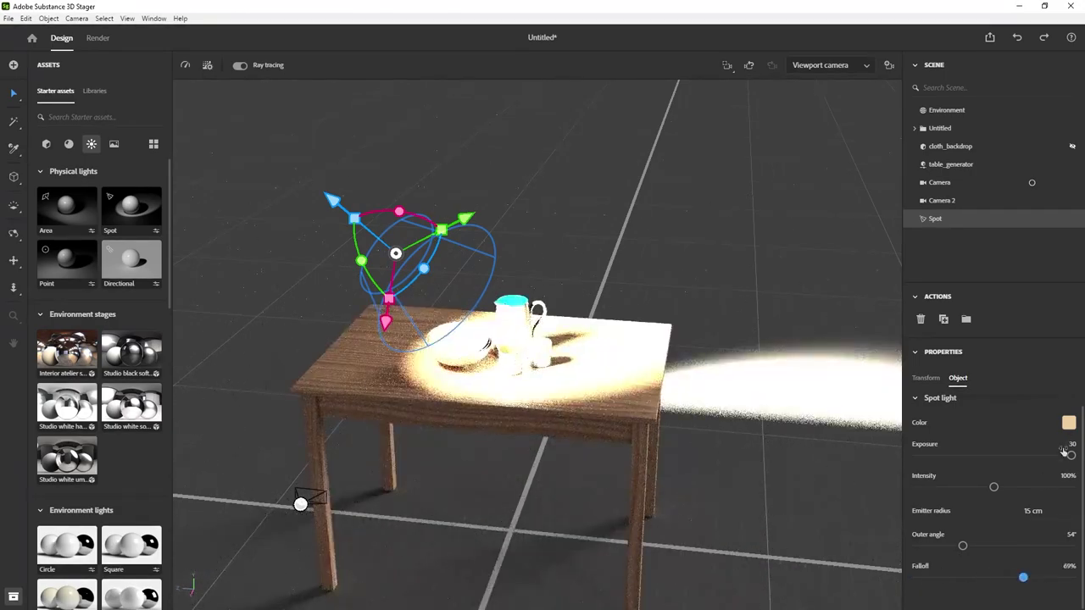
# Set the spot light's exposure to 15 and inspect how it lights the pottery and tabletop.
pyautogui.click(1069, 444)
pyautogui.write('1')
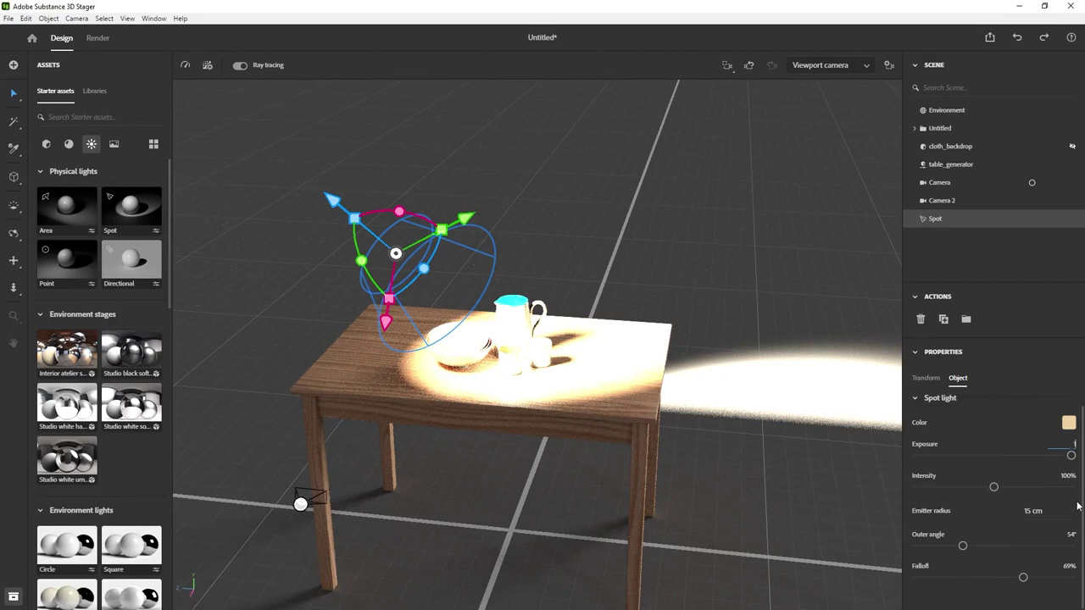
pyautogui.write('5')
pyautogui.press('Return')
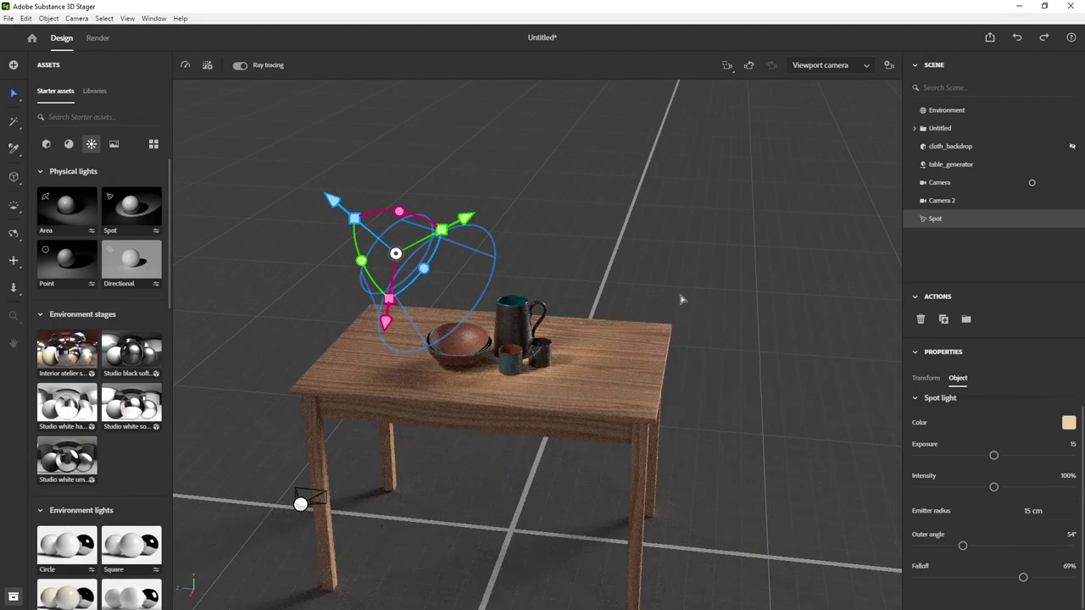
pyautogui.click(682, 298)
pyautogui.moveTo(664, 274); pyautogui.dragTo(564, 307)
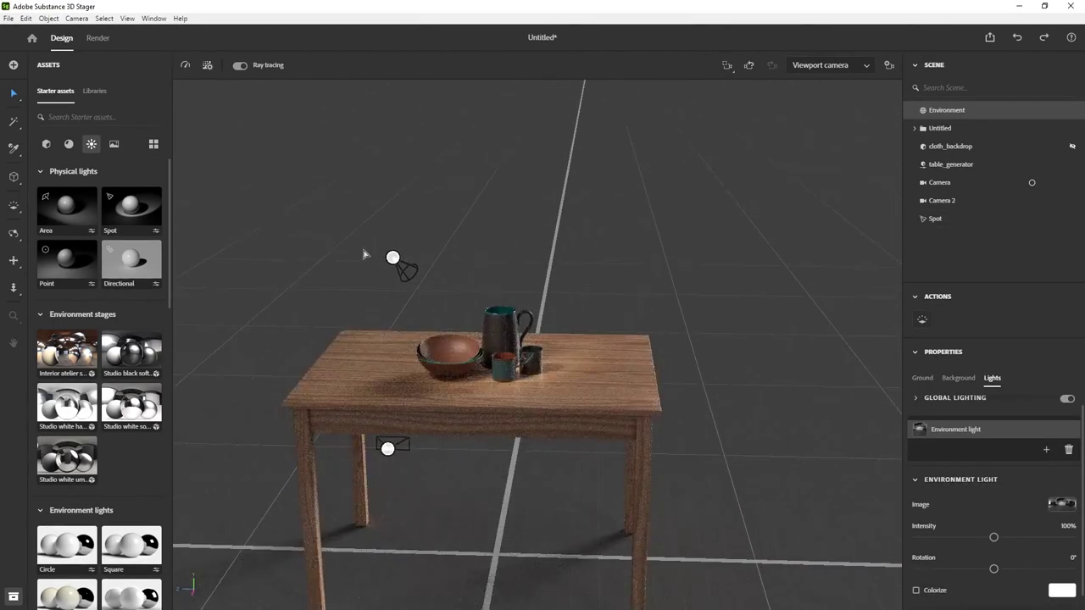
pyautogui.scroll(2, 462, 270)
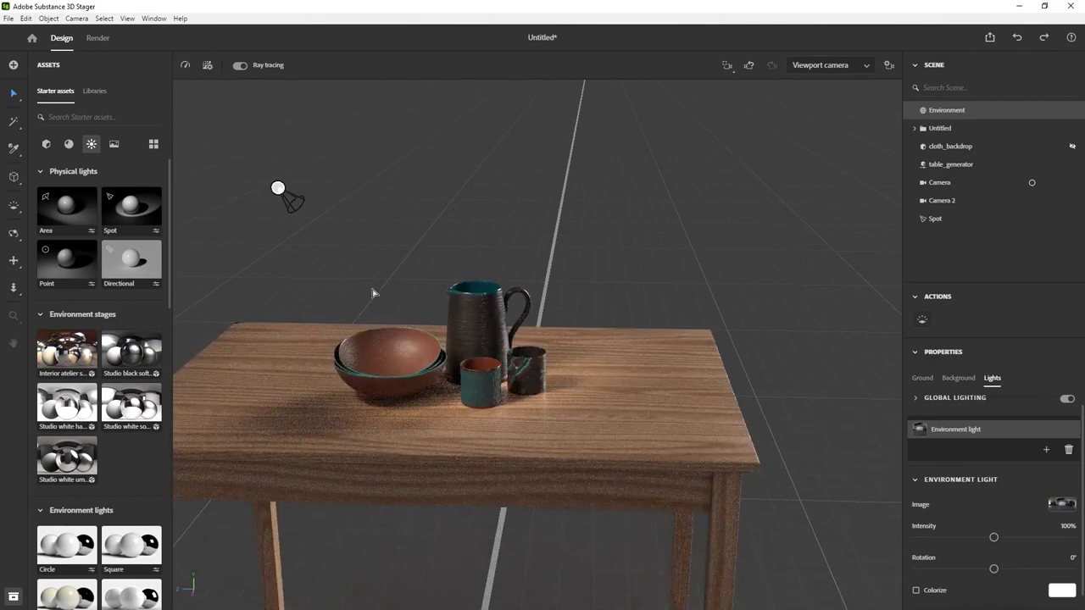
pyautogui.scroll(2, 462, 270)
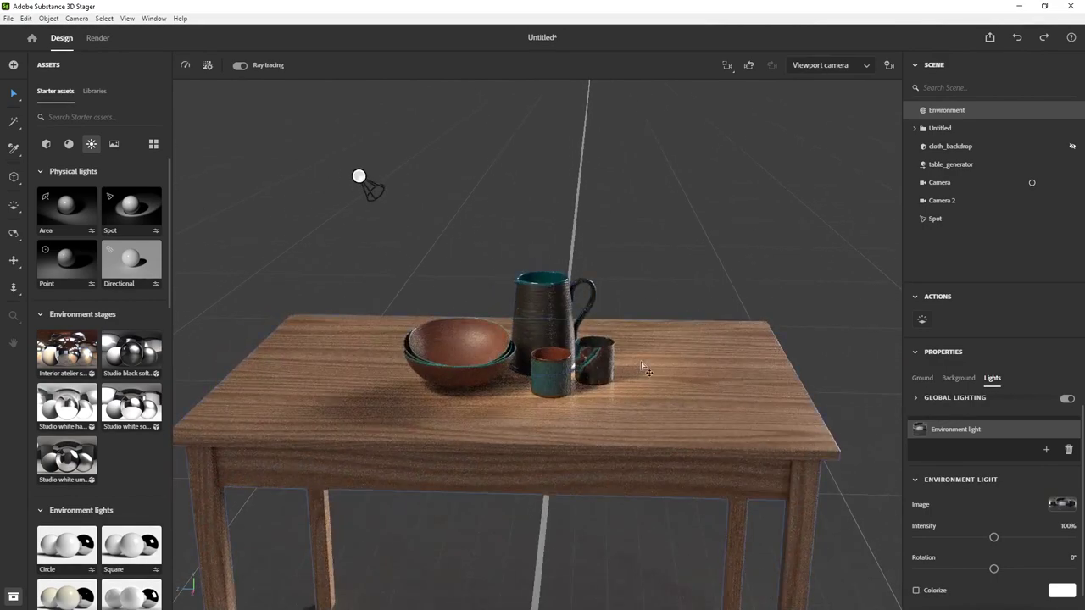
pyautogui.moveTo(463, 322); pyautogui.dragTo(498, 317, button='middle')
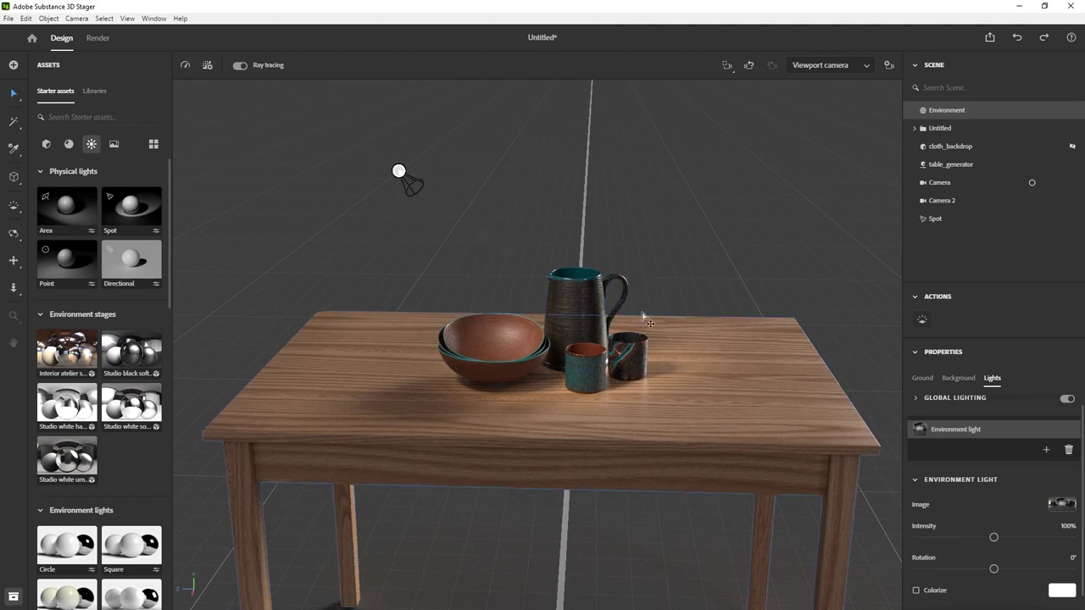
pyautogui.moveTo(736, 226)
pyautogui.mouseDown(button='right')
pyautogui.moveTo(741, 232)
pyautogui.moveTo(727, 236)
pyautogui.mouseUp(button='right')
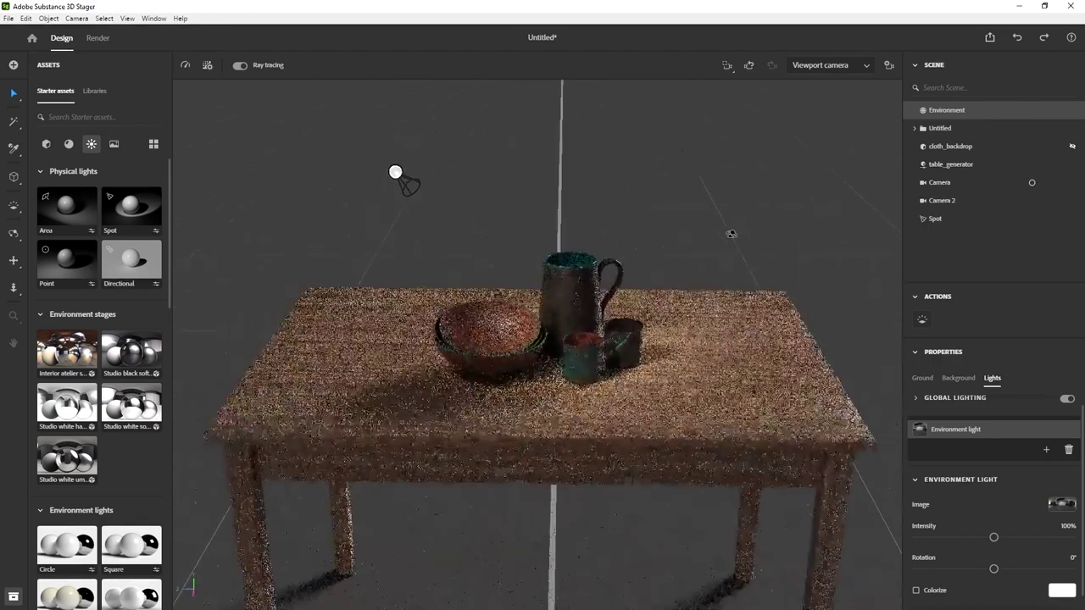
# Switch to the first camera's view and rename the two cameras render 1 and render 2.
pyautogui.click(1031, 183)
pyautogui.doubleClick(962, 183)
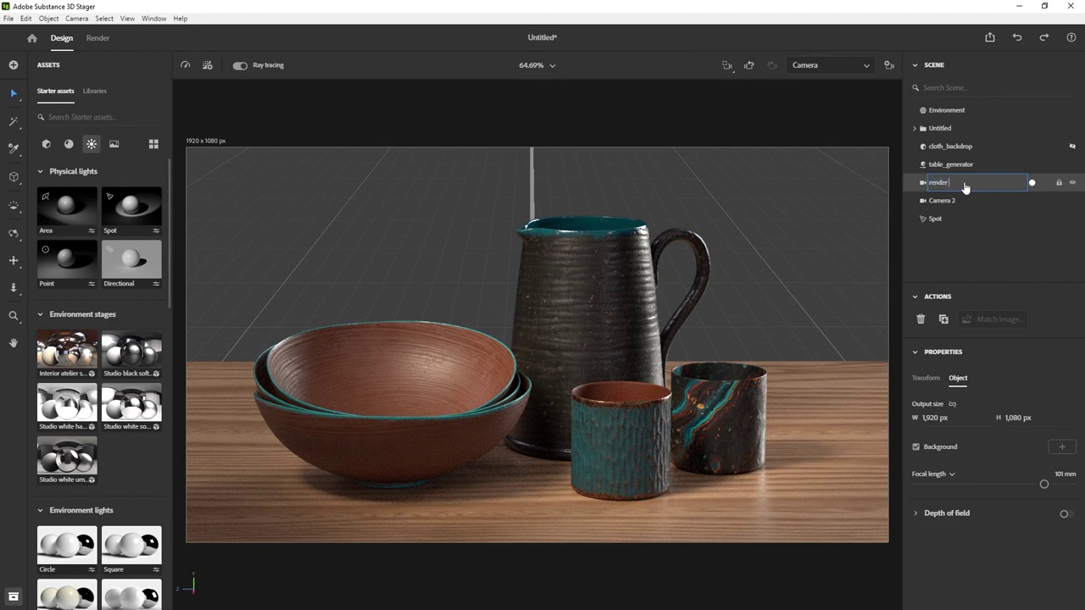
pyautogui.write('render 1')
pyautogui.press('Return')
pyautogui.doubleClick(954, 201)
pyautogui.write('render 2')
pyautogui.press('Return')
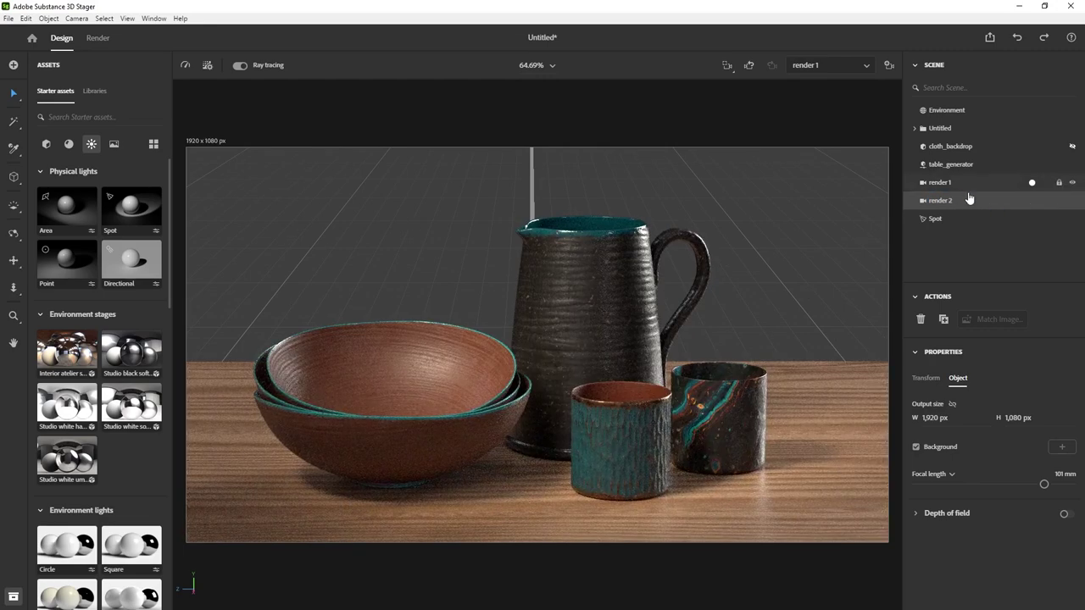
# Add a third camera from the current view and rename it render 3.
pyautogui.click(888, 67)
pyautogui.doubleClick(939, 239)
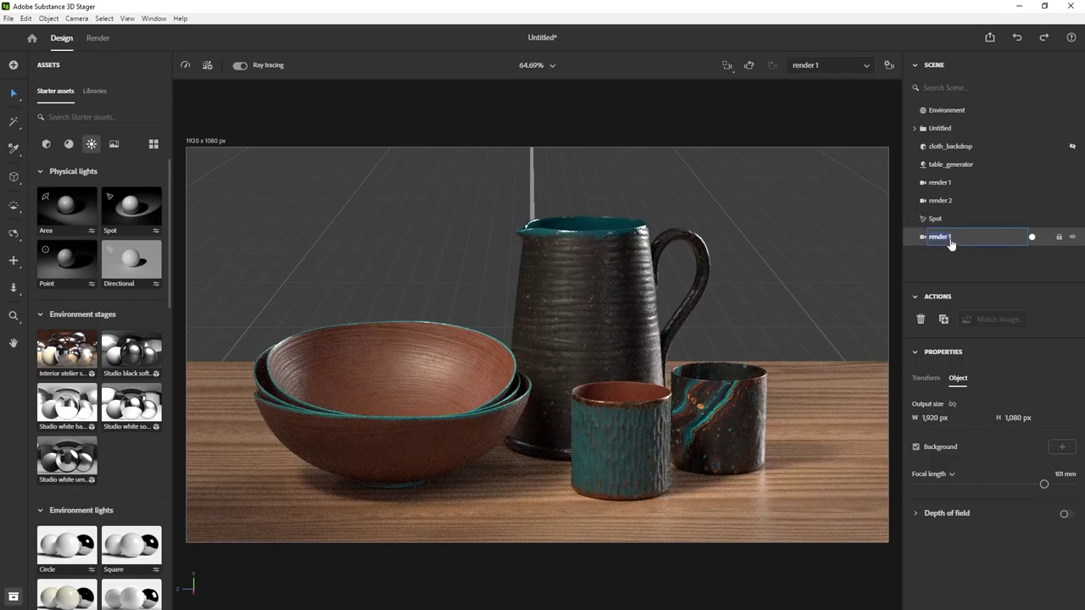
pyautogui.write('re')
pyautogui.press('Return')
# Frame a close-up of the teal carved cup in the render 3 camera, with the bowls, jug and marbled cup partly in shot.
pyautogui.moveTo(768, 279); pyautogui.dragTo(629, 269, button='right')
pyautogui.scroll(4, 629, 269)
pyautogui.moveTo(630, 269); pyautogui.dragTo(750, 276, button='middle')
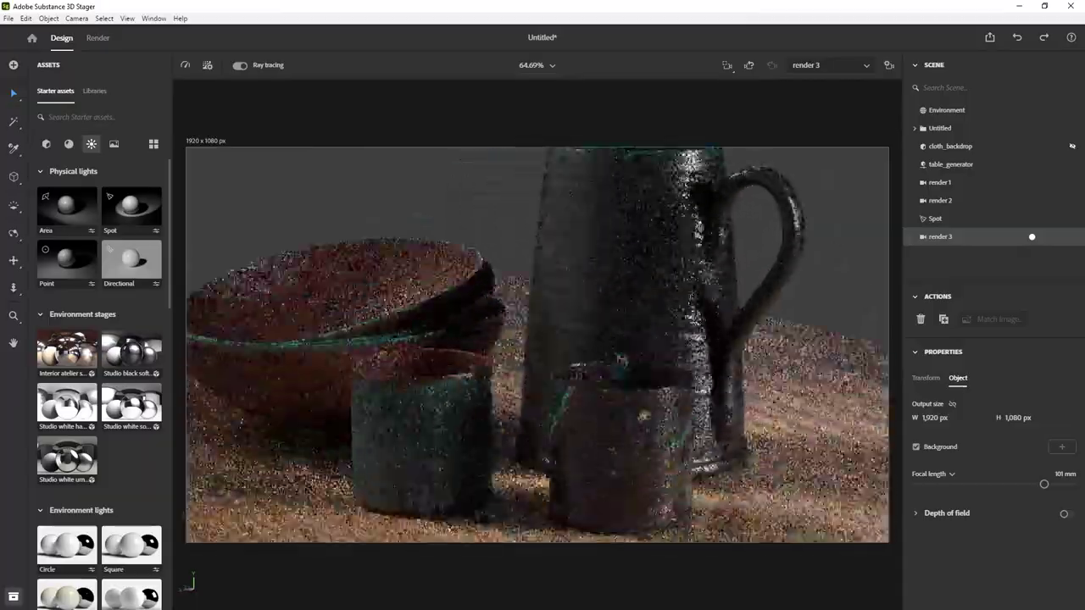
pyautogui.scroll(4, 750, 276)
pyautogui.moveTo(632, 360); pyautogui.dragTo(581, 314, button='right')
pyautogui.moveTo(581, 315); pyautogui.dragTo(572, 300, button='middle')
pyautogui.moveTo(529, 297); pyautogui.dragTo(674, 363, button='right')
pyautogui.scroll(3, 661, 361)
pyautogui.scroll(-3, 674, 363)
pyautogui.moveTo(674, 363); pyautogui.dragTo(678, 334, button='middle')
pyautogui.moveTo(680, 319); pyautogui.dragTo(711, 319, button='right')
pyautogui.scroll(-1, 731, 345)
pyautogui.moveTo(730, 344); pyautogui.dragTo(734, 325, button='middle')
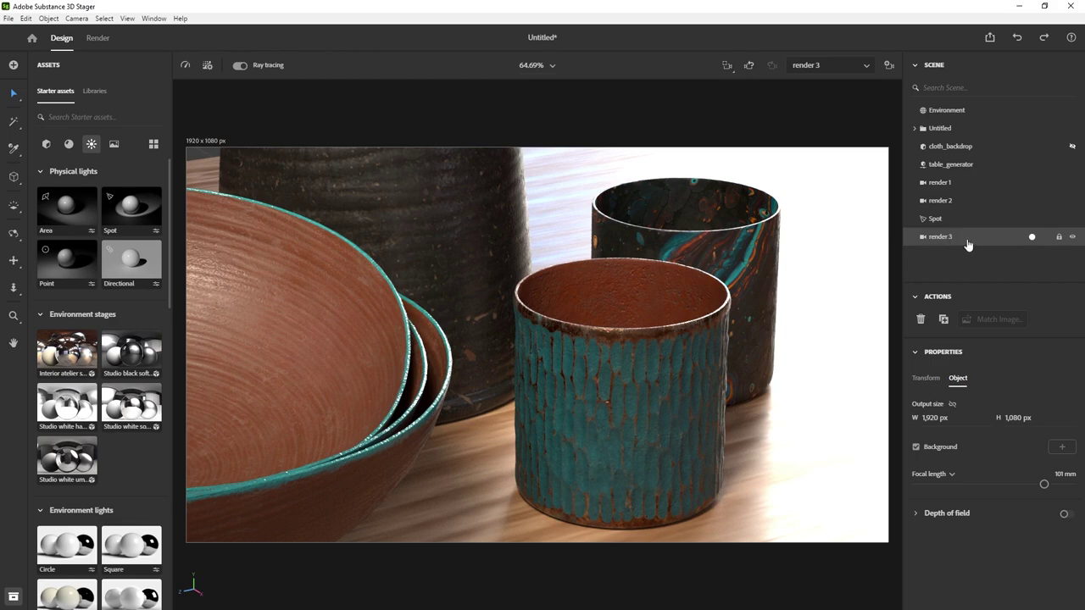
# Enable depth of field on the render 3 camera, focus it on the teal cup, and set the blur amount to 5.5.
pyautogui.click(1065, 515)
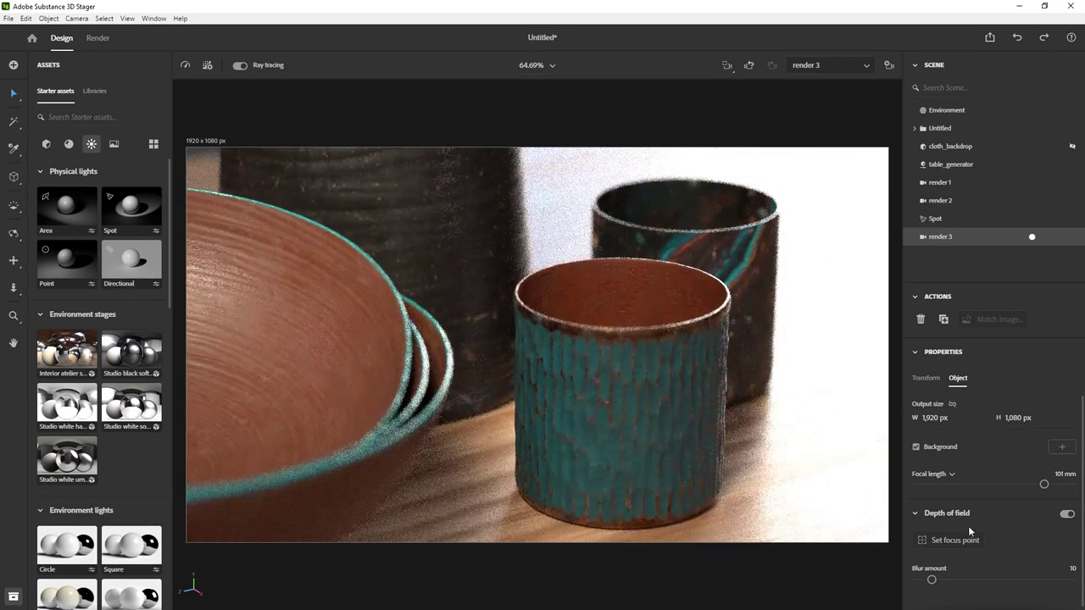
pyautogui.click(936, 540)
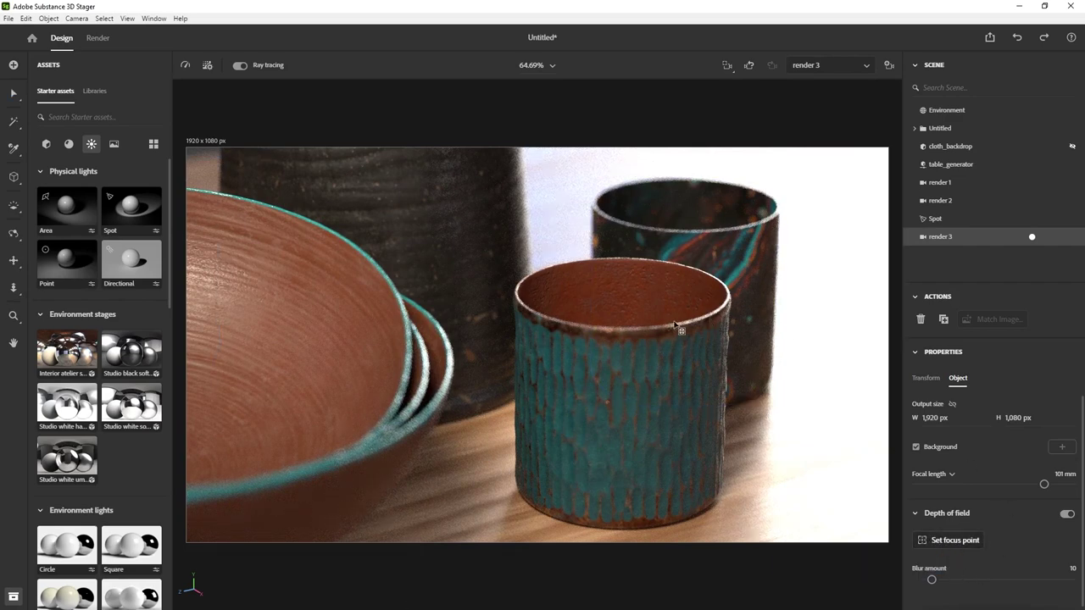
pyautogui.click(616, 334)
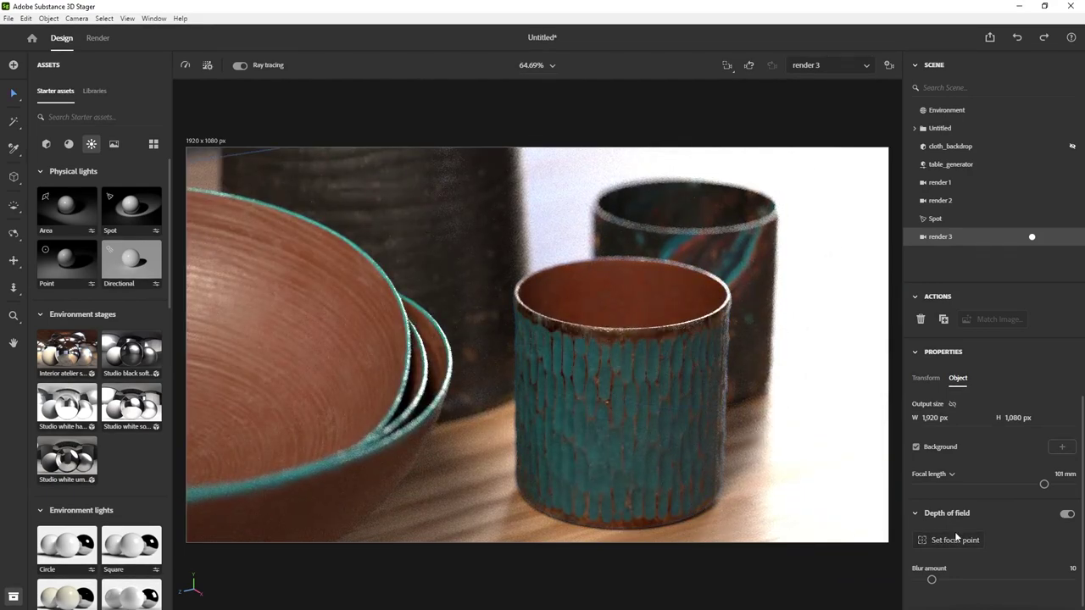
pyautogui.moveTo(931, 584)
pyautogui.mouseDown()
pyautogui.moveTo(958, 583)
pyautogui.moveTo(913, 581)
pyautogui.moveTo(967, 581)
pyautogui.moveTo(924, 580)
pyautogui.mouseUp()
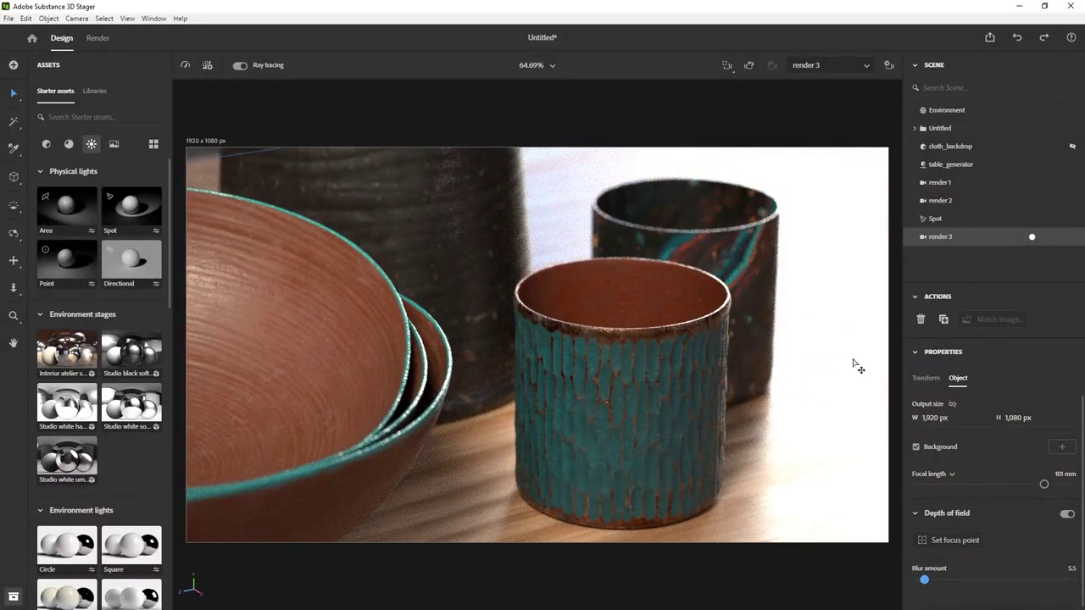
# Switch to the render 2 camera, enable its depth of field, and set the focus point on the jug.
pyautogui.click(955, 205)
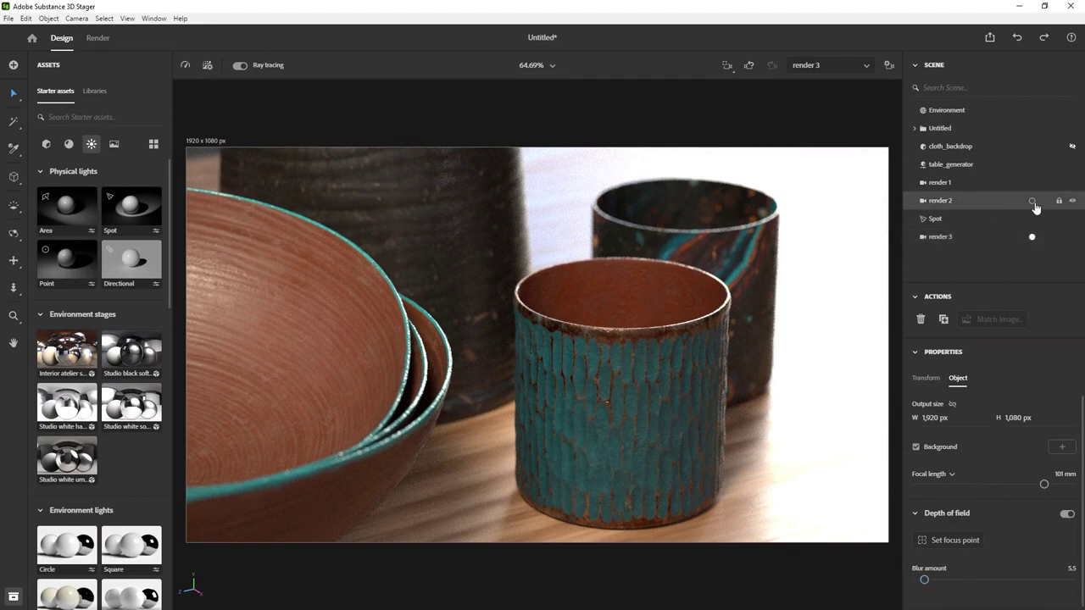
pyautogui.click(1032, 203)
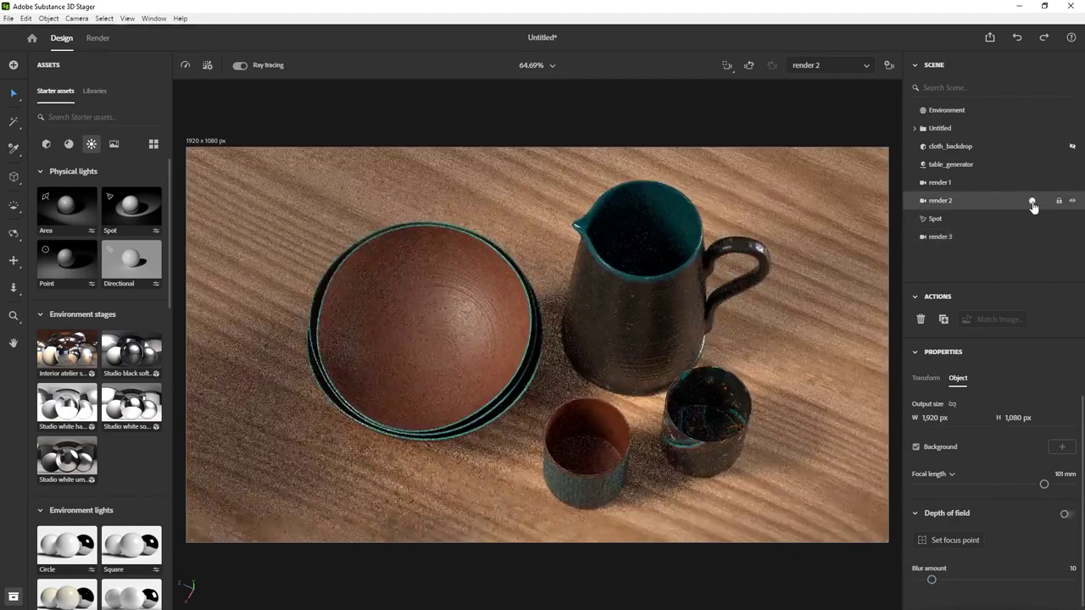
pyautogui.click(955, 541)
pyautogui.click(1065, 514)
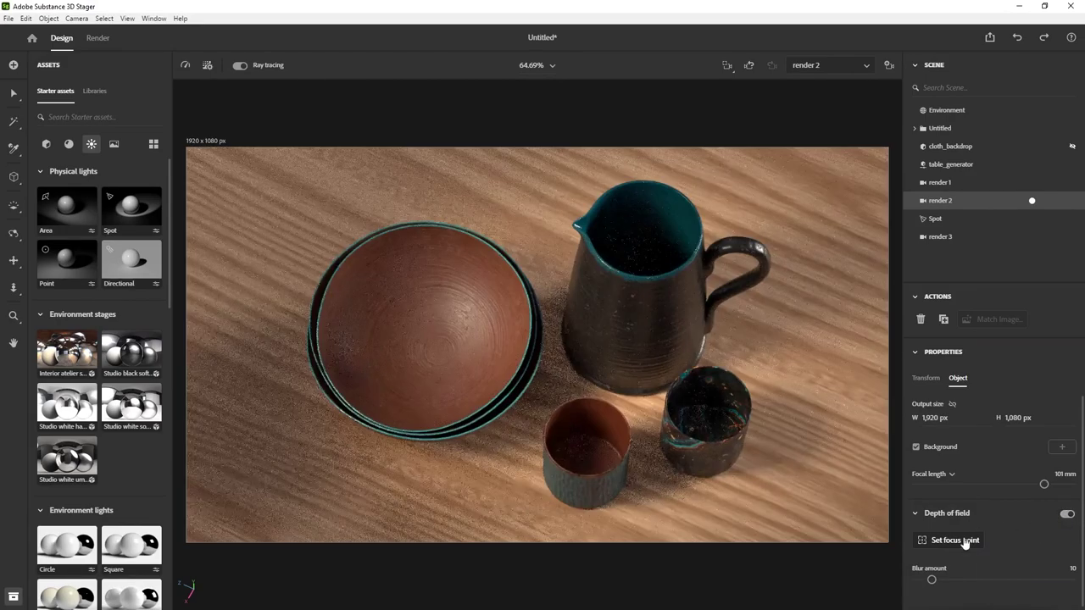
pyautogui.click(624, 286)
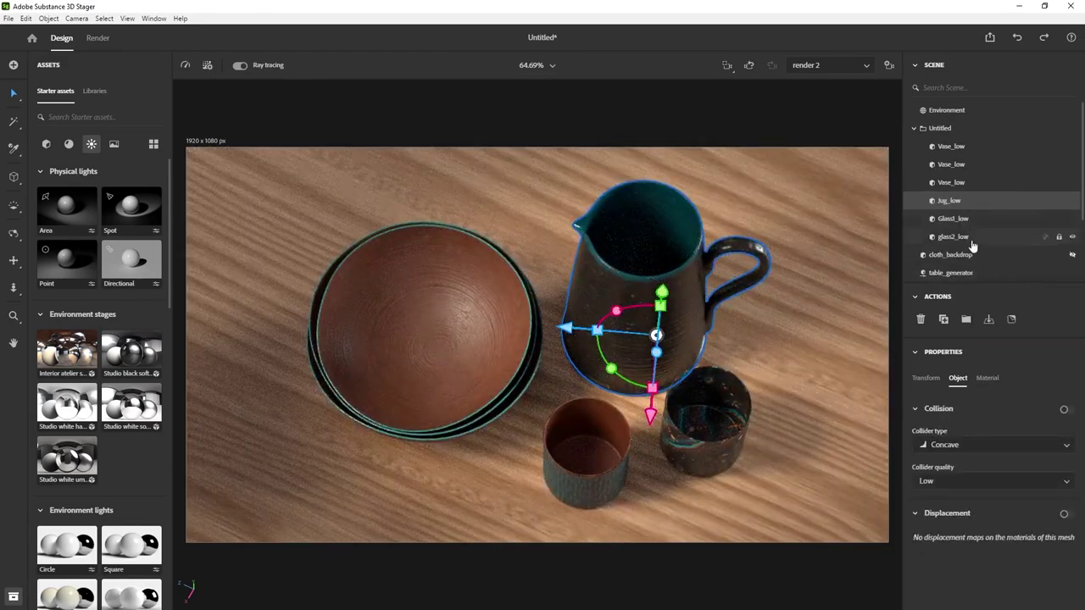
pyautogui.click(915, 129)
# Switch to the render 1 camera, enable its depth of field, and set the focus point on the jug.
pyautogui.click(1032, 183)
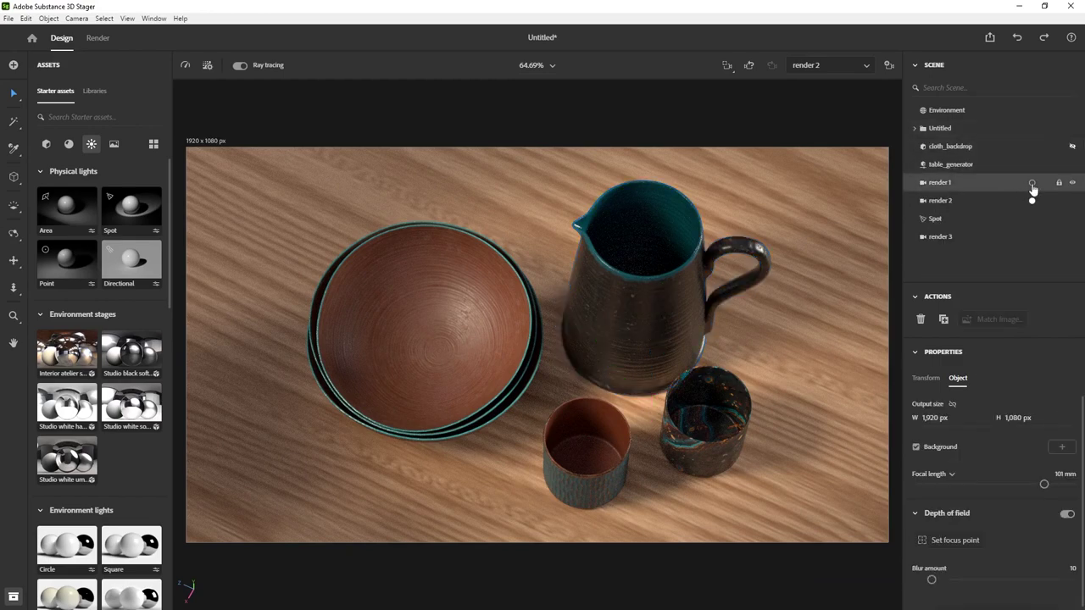
pyautogui.click(1066, 514)
pyautogui.click(943, 543)
pyautogui.click(588, 303)
pyautogui.scroll(-2, 956, 250)
# Try a blur amount of 15.7 on the render 1 camera, refocus on the jug, and set the blur to 6.9.
pyautogui.click(964, 200)
pyautogui.moveTo(933, 579); pyautogui.dragTo(939, 580)
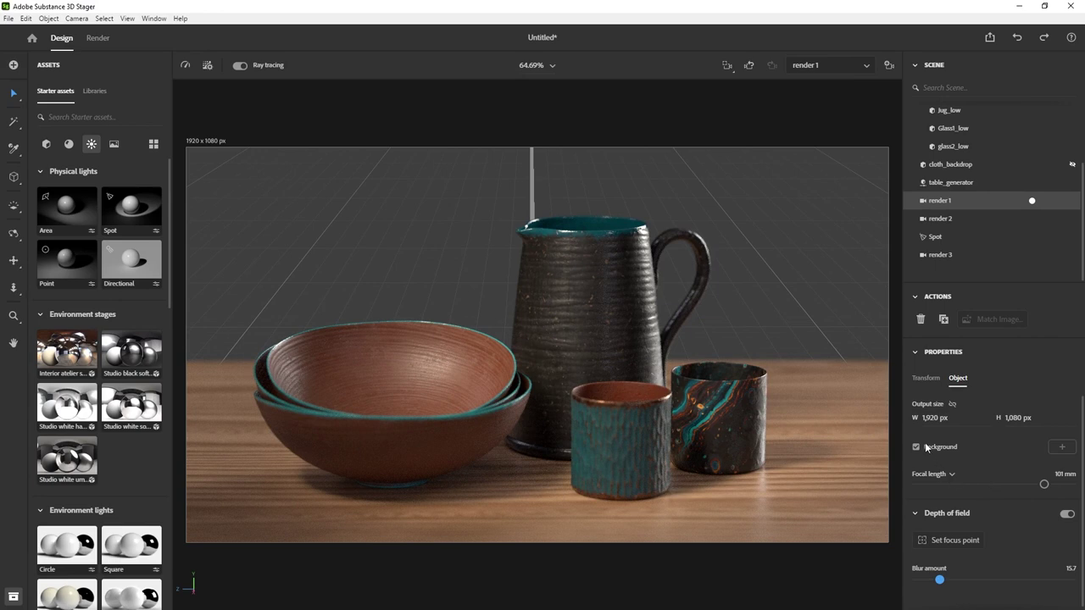
pyautogui.click(932, 541)
pyautogui.click(584, 331)
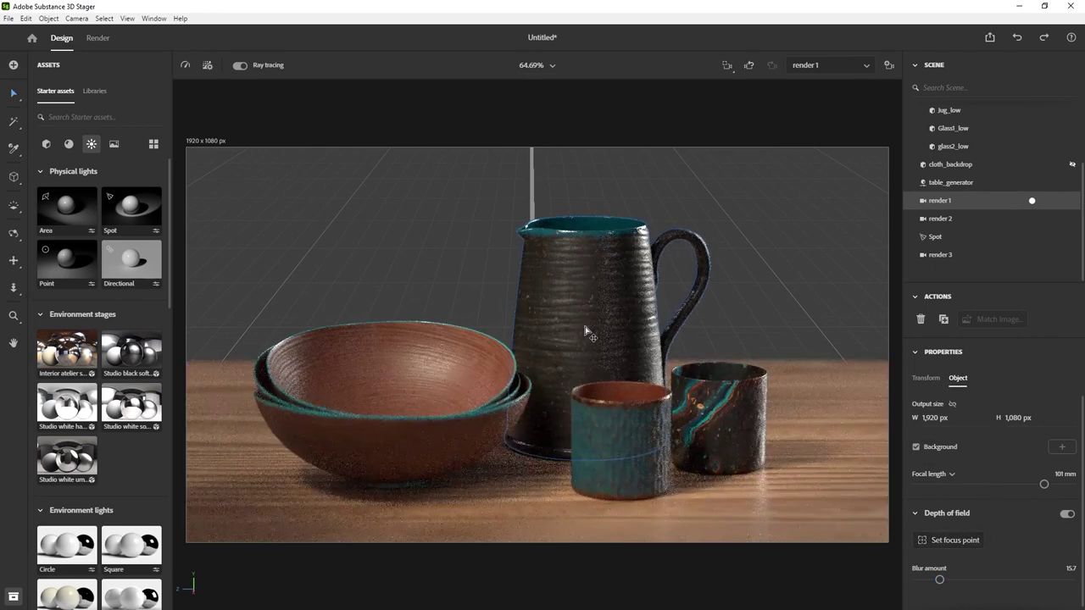
pyautogui.moveTo(940, 581); pyautogui.dragTo(926, 578)
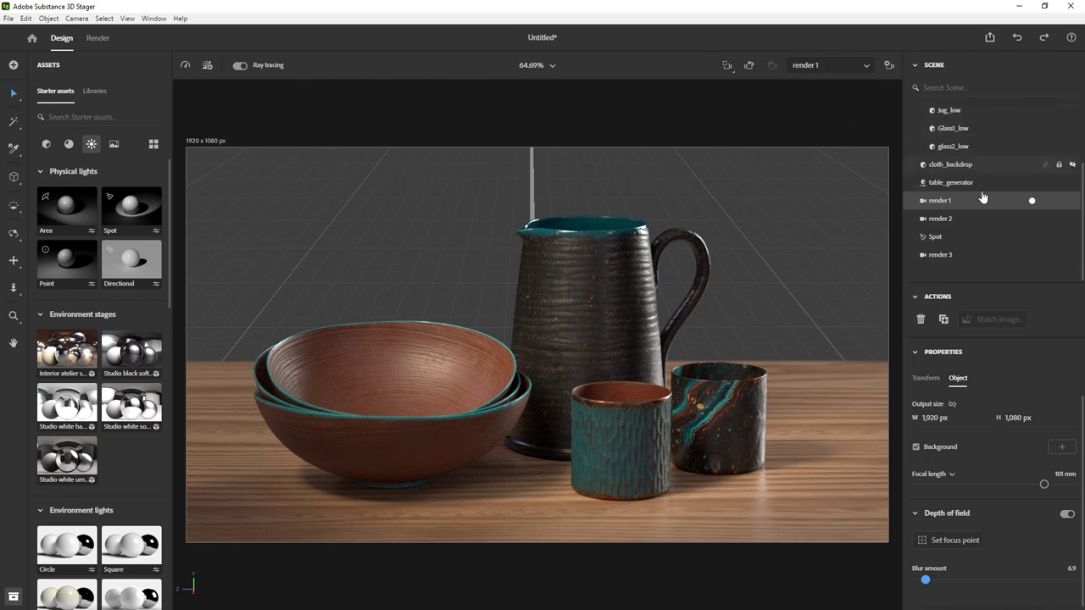
# Return from render 1 to the viewport camera and turn off ray tracing.
pyautogui.click(1032, 203)
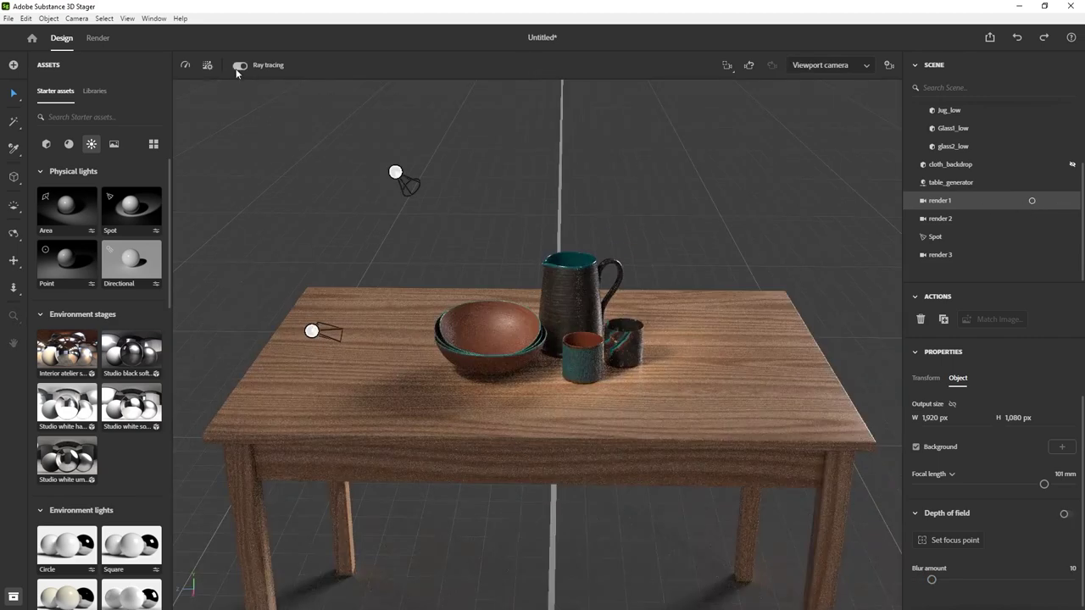
pyautogui.click(238, 67)
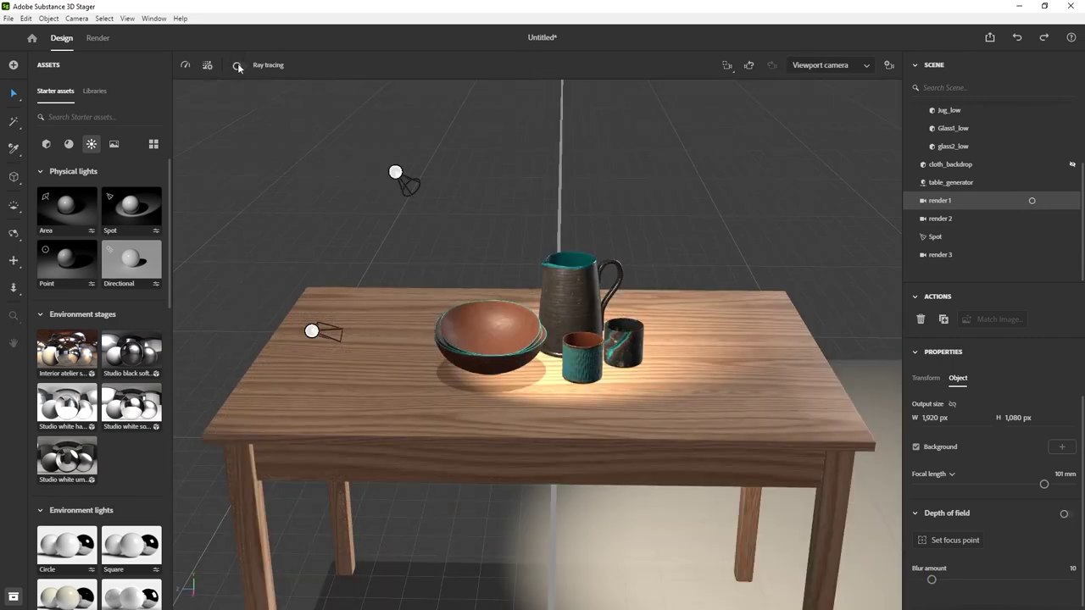
pyautogui.moveTo(664, 319); pyautogui.dragTo(620, 308, button='right')
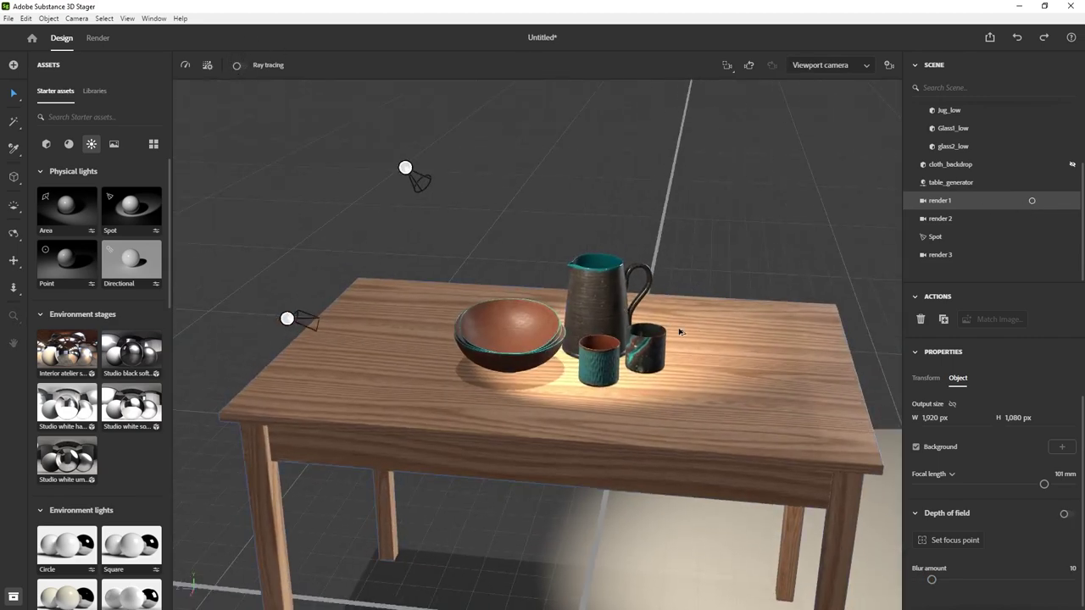
pyautogui.moveTo(675, 329); pyautogui.dragTo(653, 315, button='right')
pyautogui.scroll(5, 603, 321)
pyautogui.scroll(-1, 601, 321)
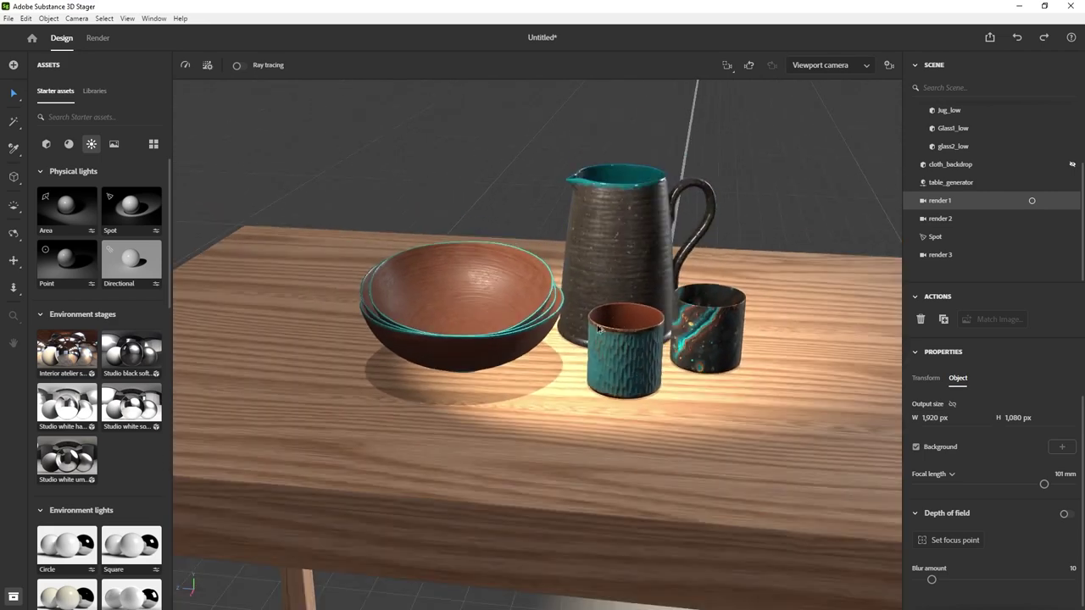
pyautogui.moveTo(601, 320); pyautogui.dragTo(595, 324, button='middle')
pyautogui.moveTo(618, 238); pyautogui.dragTo(599, 258, button='middle')
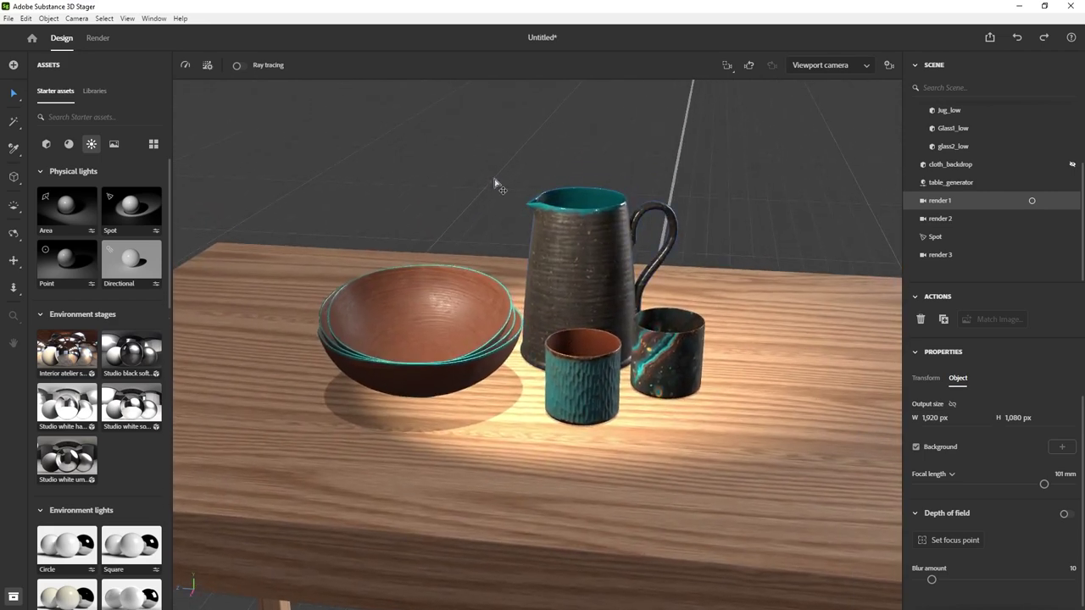
# Open the render settings and set the quality preset to High.
pyautogui.click(98, 38)
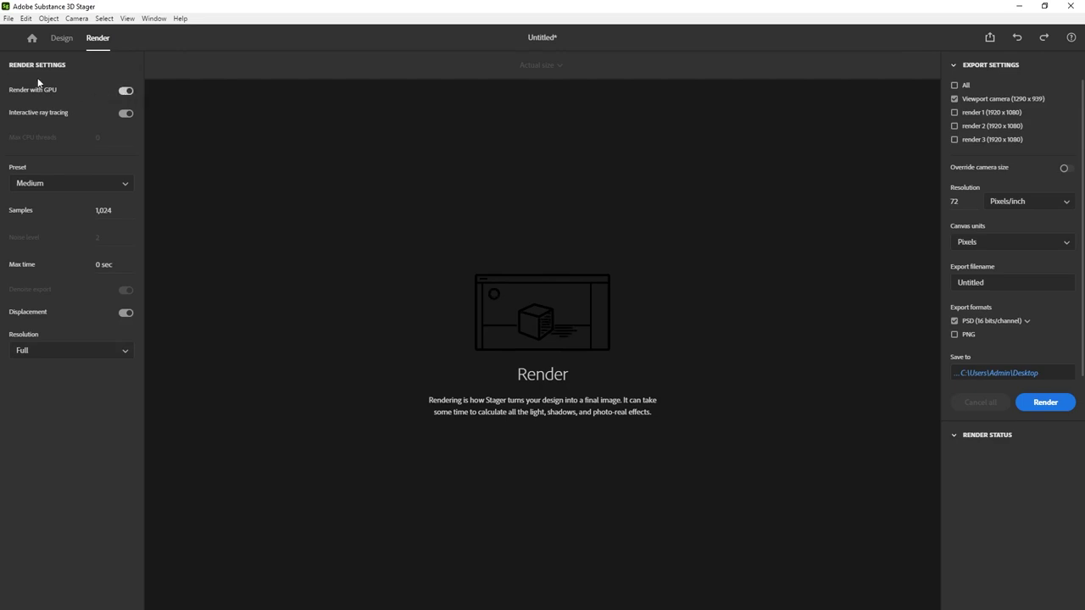
pyautogui.click(121, 113)
pyautogui.click(119, 188)
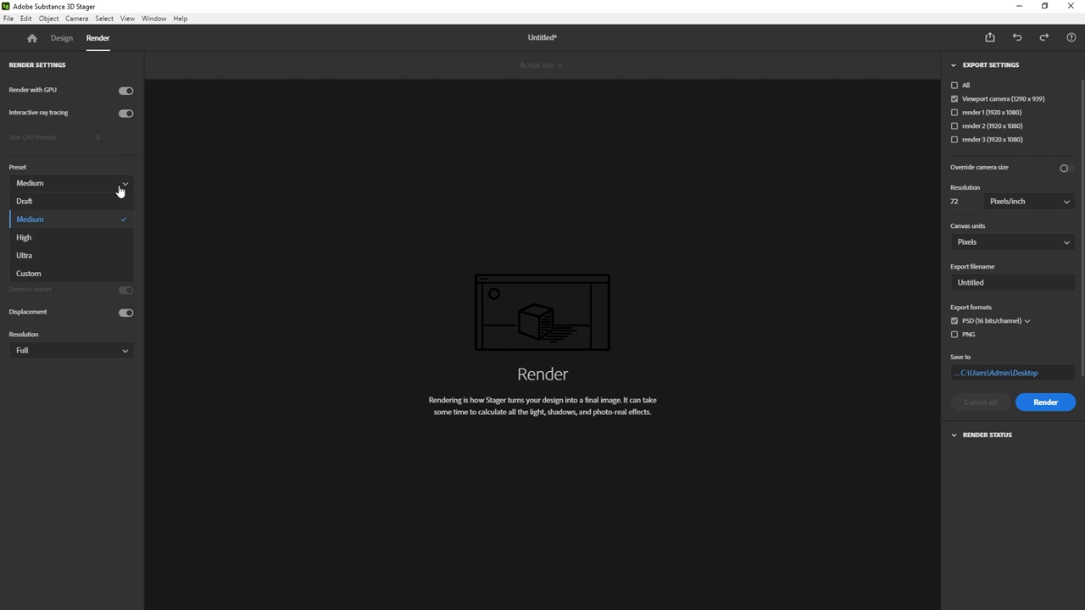
pyautogui.click(48, 237)
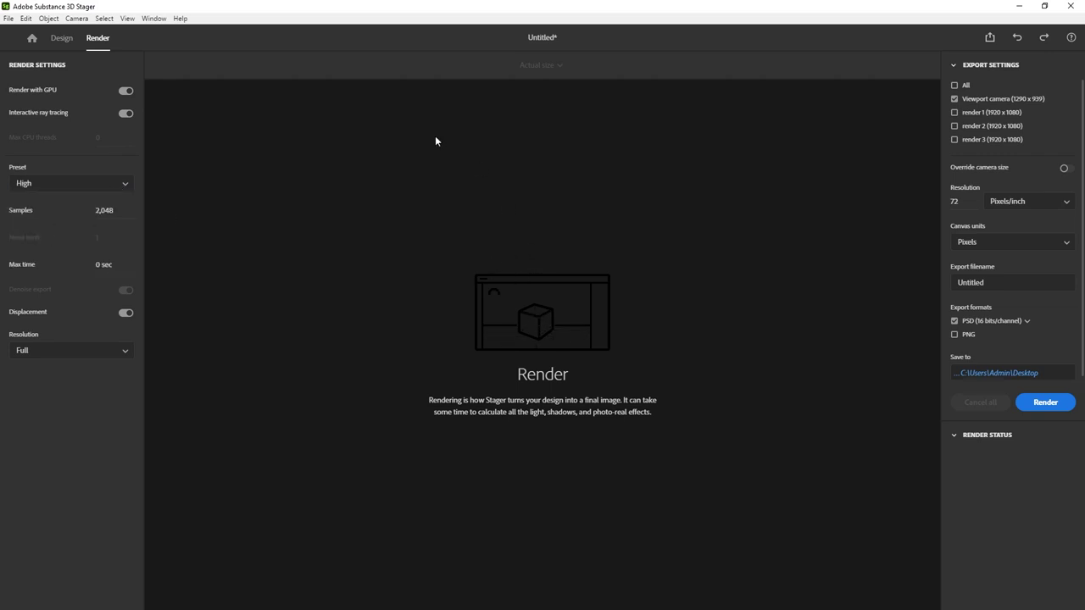
pyautogui.click(95, 188)
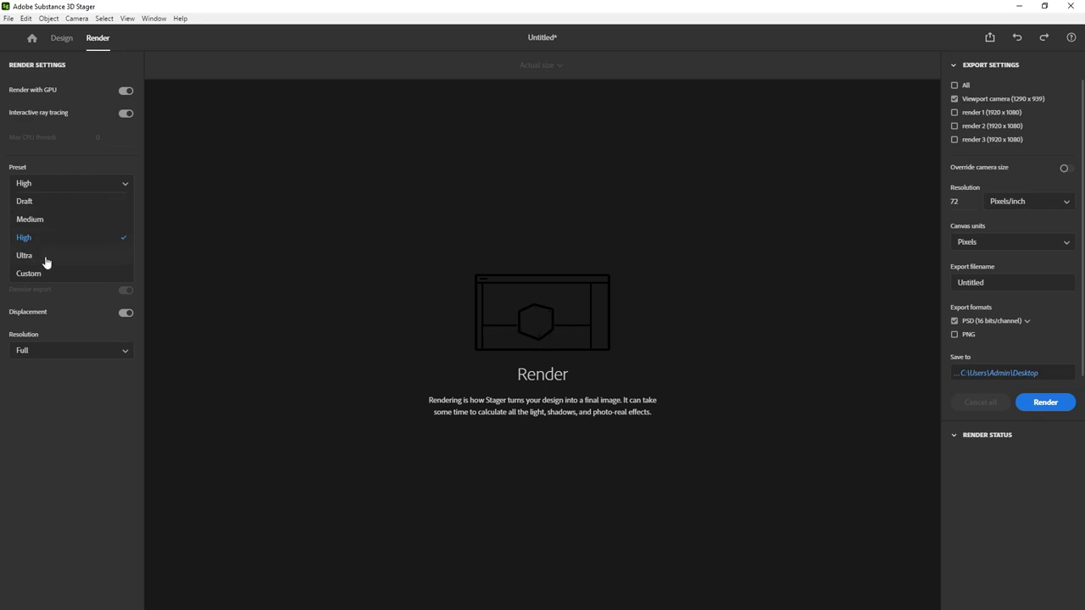
pyautogui.click(74, 167)
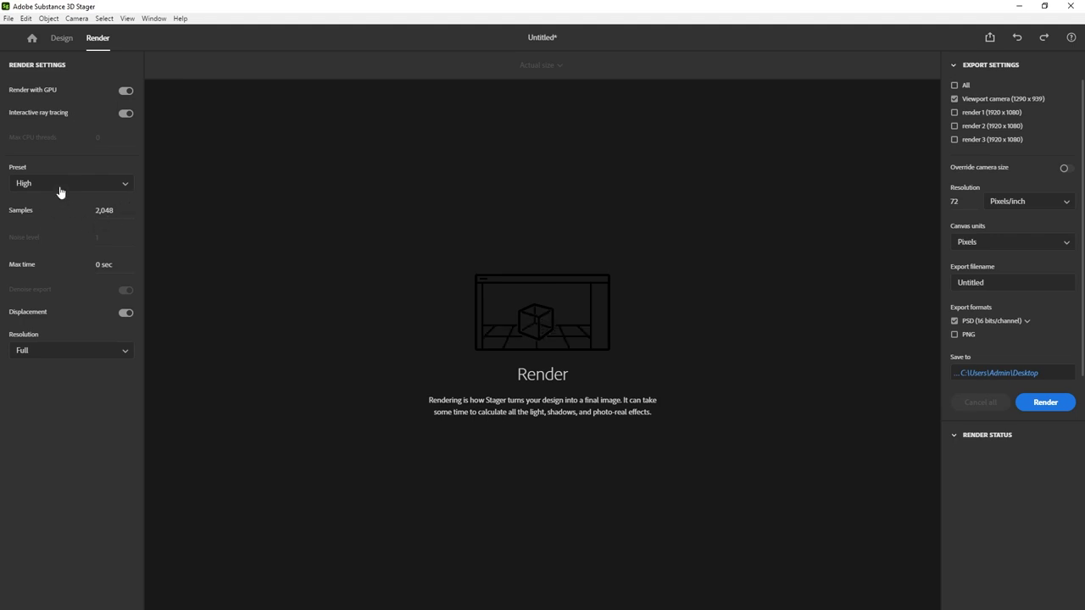
pyautogui.click(104, 188)
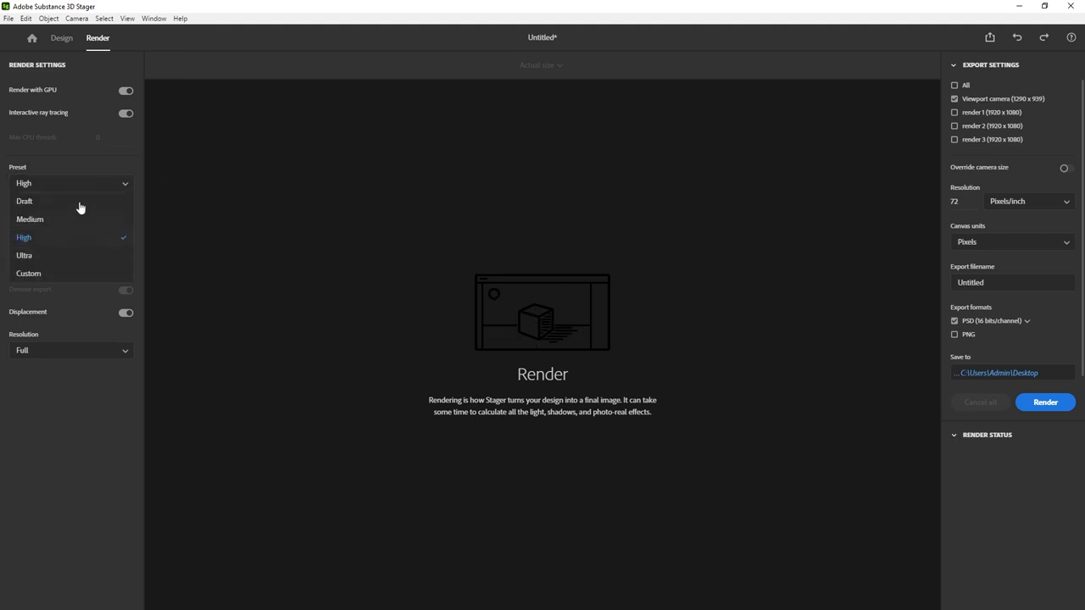
pyautogui.click(104, 186)
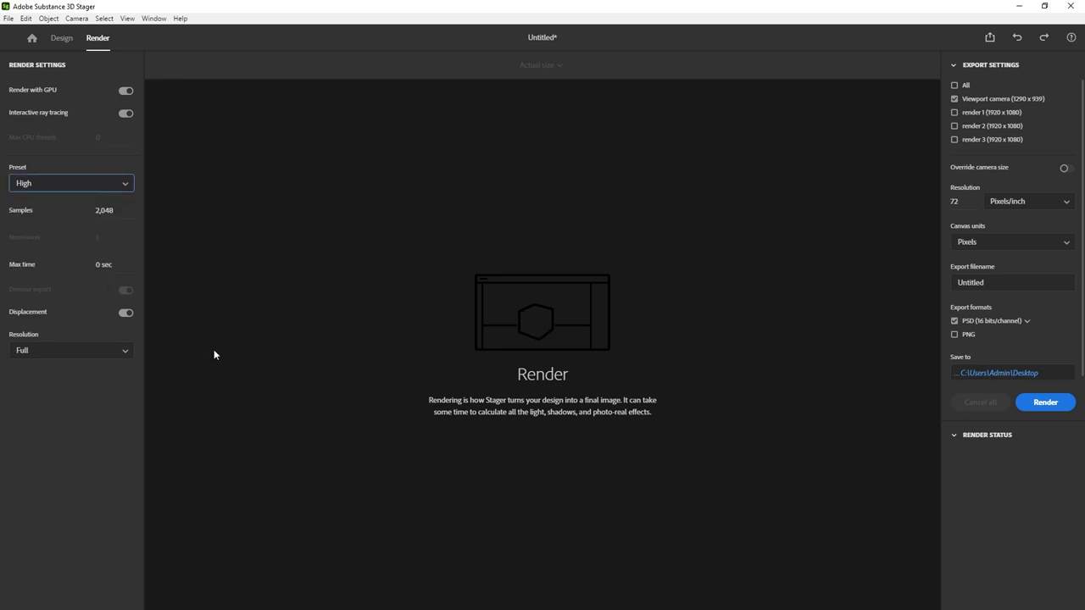
pyautogui.click(58, 352)
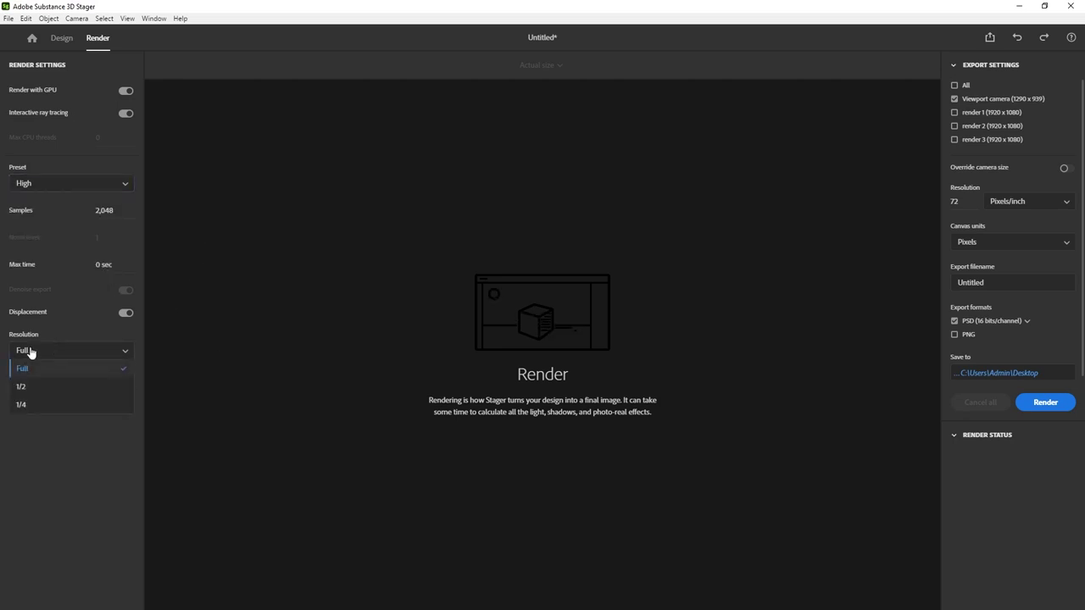
pyautogui.click(116, 346)
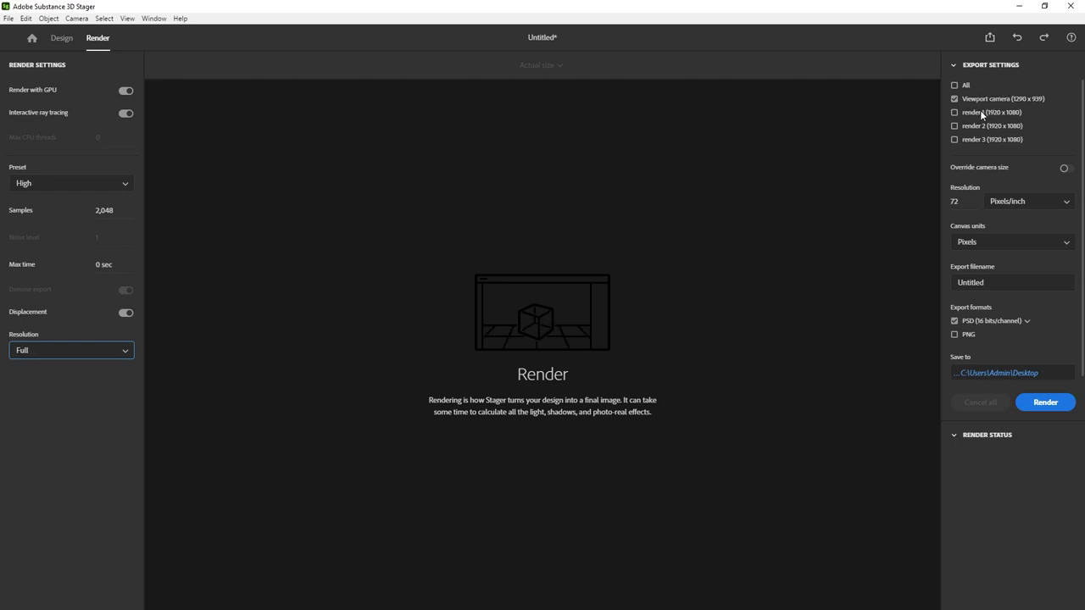
# Include render 1, render 2 and render 3 in the export, exclude the viewport camera, and inspect the camera size override.
pyautogui.click(955, 112)
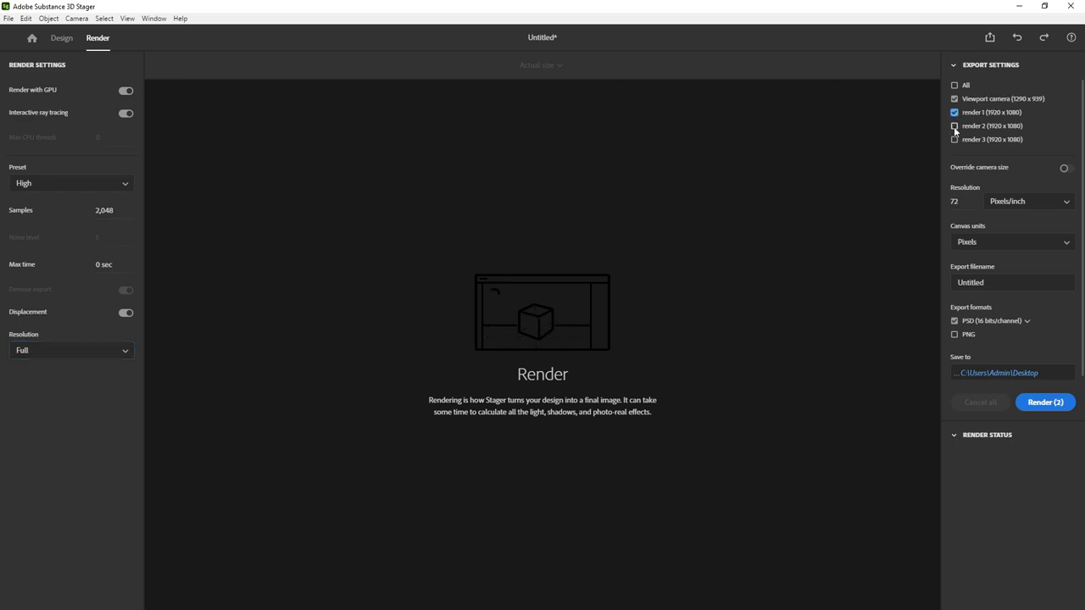
pyautogui.click(956, 139)
pyautogui.click(972, 101)
pyautogui.click(1063, 168)
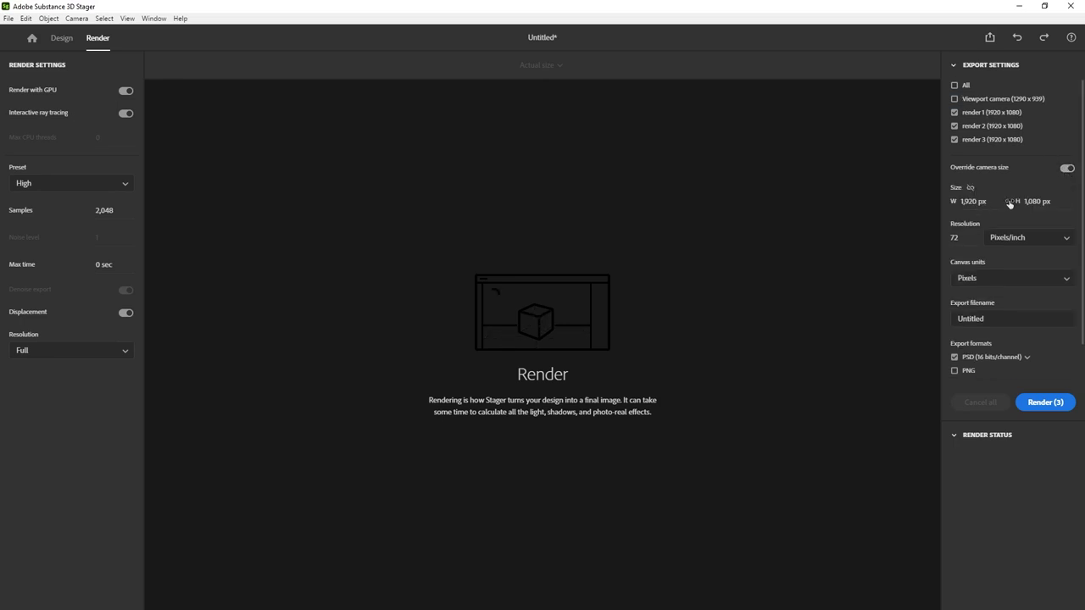
pyautogui.click(1065, 169)
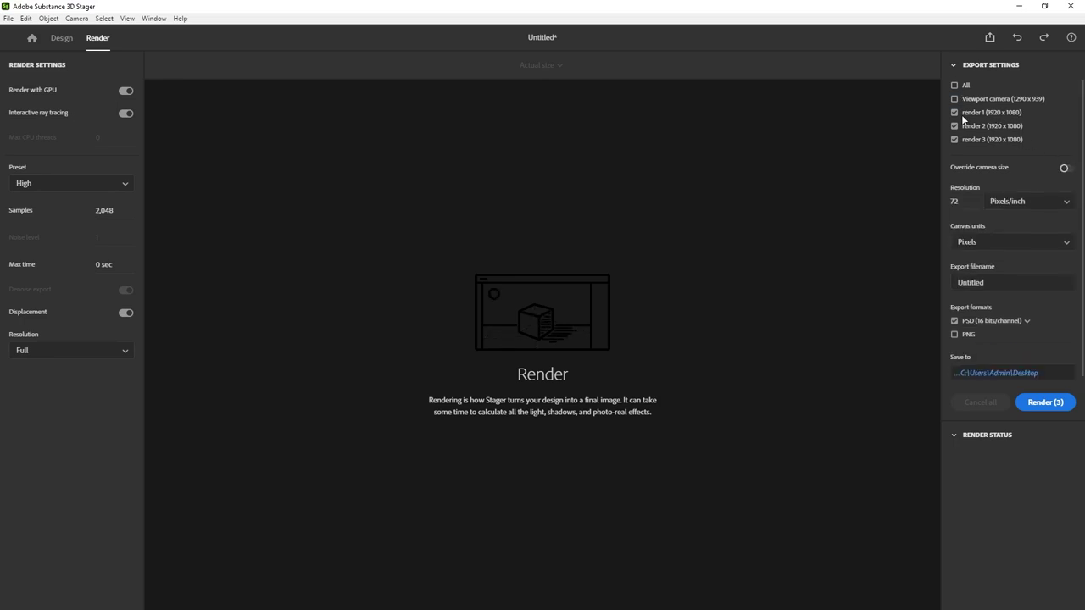
# Name the export file Pottery render and start rendering the selected cameras.
pyautogui.click(1001, 281)
pyautogui.write('Potter')
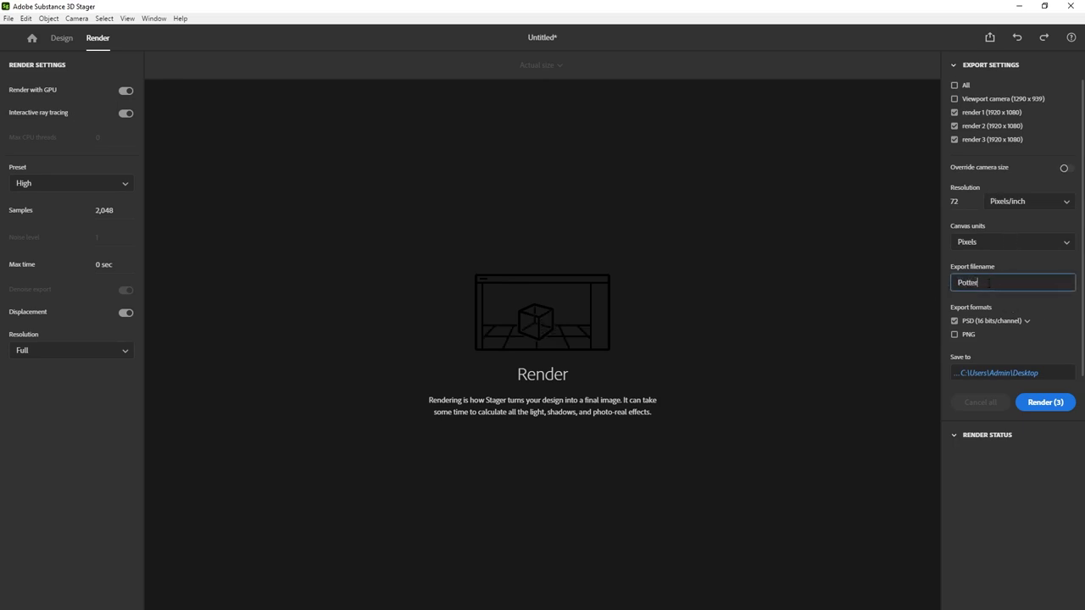
pyautogui.write('y render')
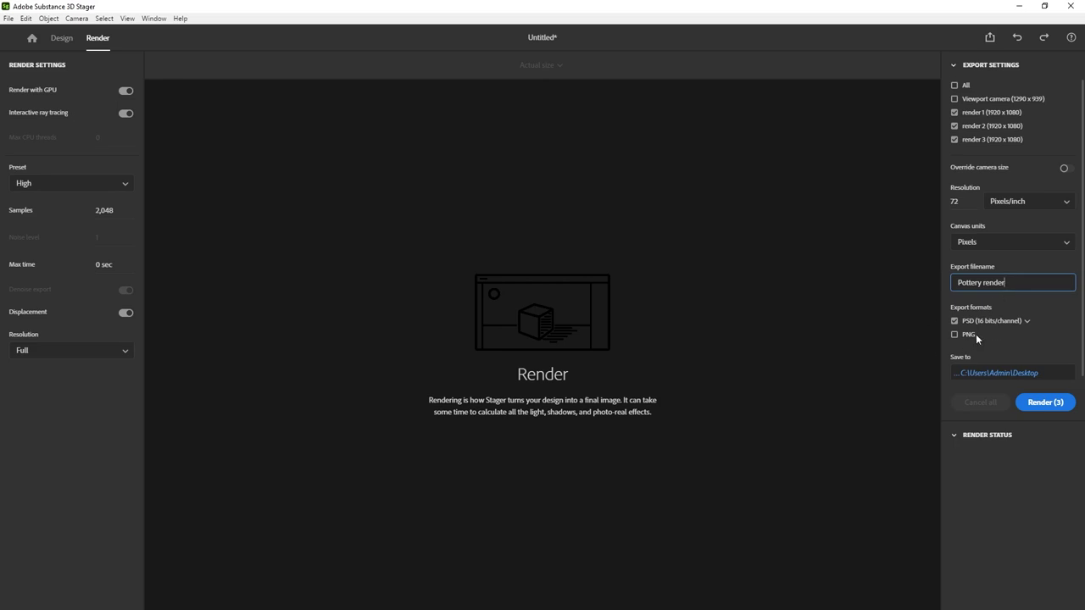
pyautogui.click(1045, 404)
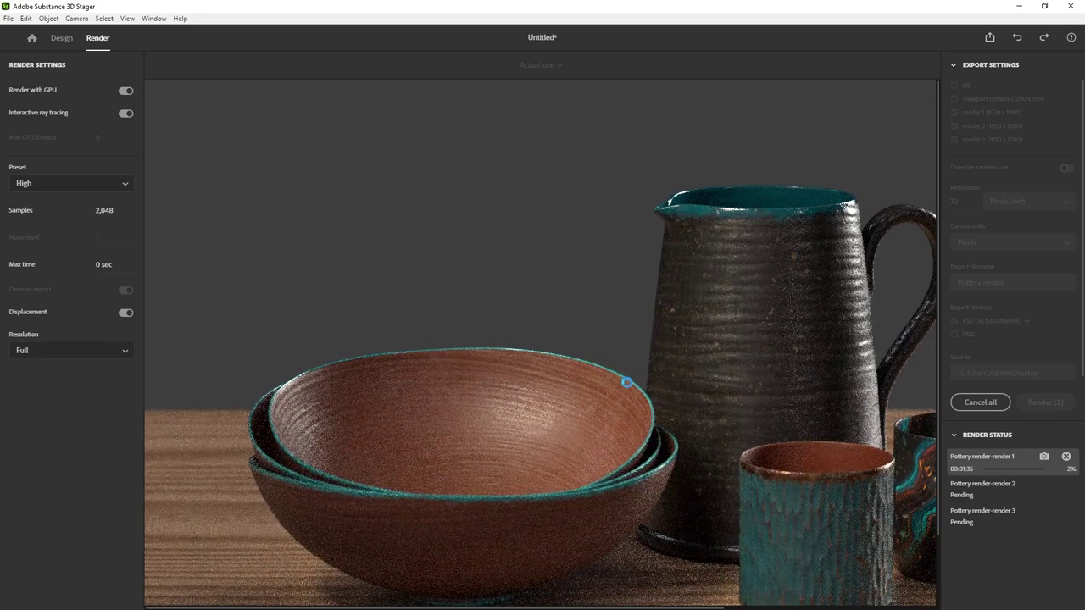
# Examine the bowls, jug and cups in the render preview while the three camera renders are processed.
pyautogui.scroll(-2, 658, 384)
pyautogui.moveTo(687, 362); pyautogui.dragTo(809, 348, button='middle')
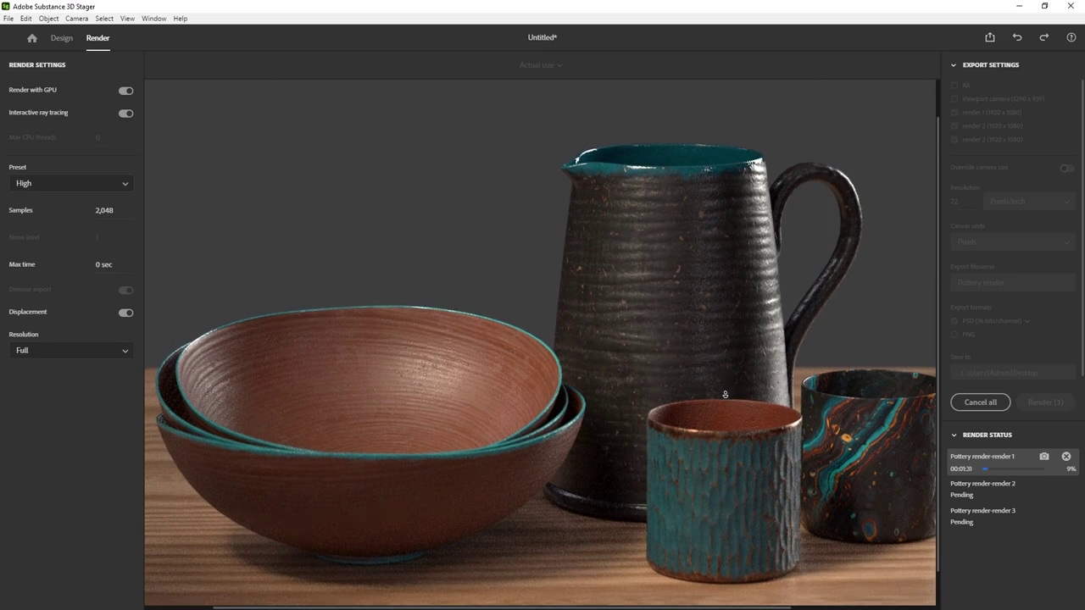
pyautogui.scroll(-2, 744, 405)
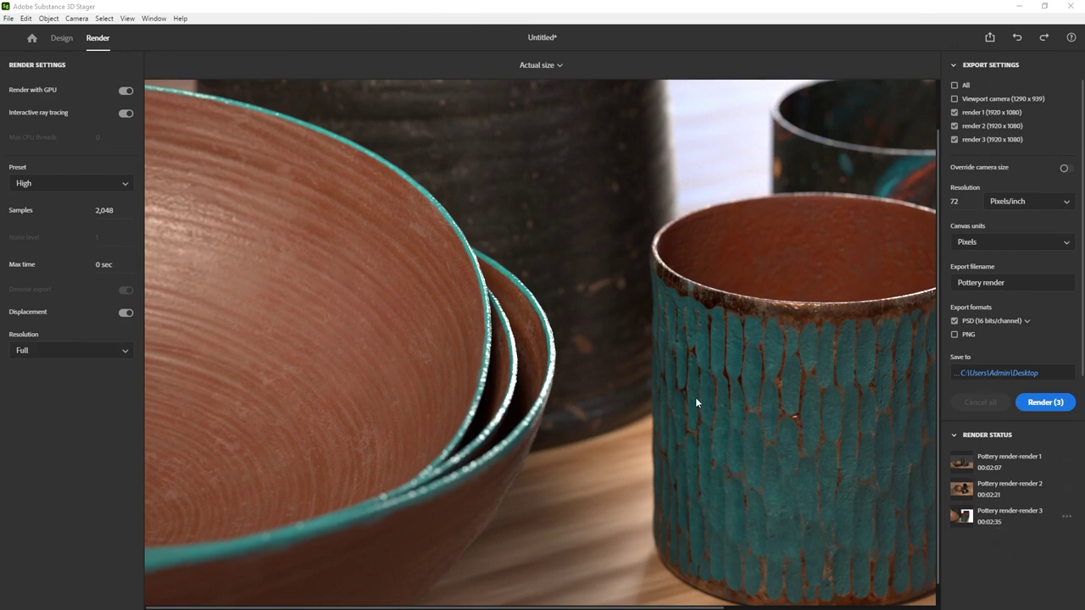
pyautogui.scroll(2, 650, 321)
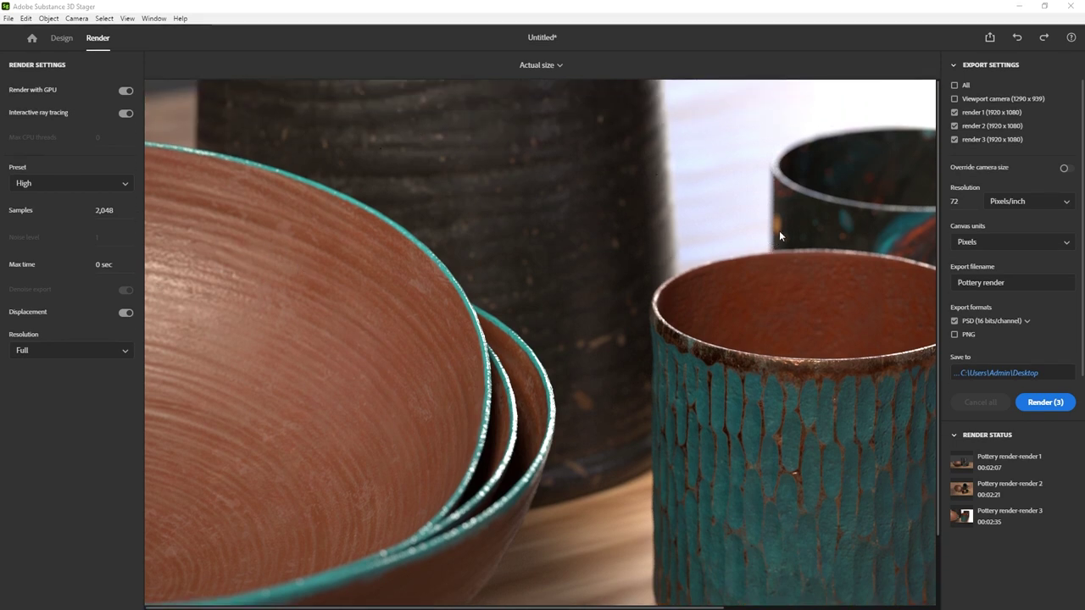
# Switch to Photoshop and check the transparency behind the pottery in render 1 by hiding and reshowing the Background color layer.
pyautogui.hotkey('alt', 'Tab')
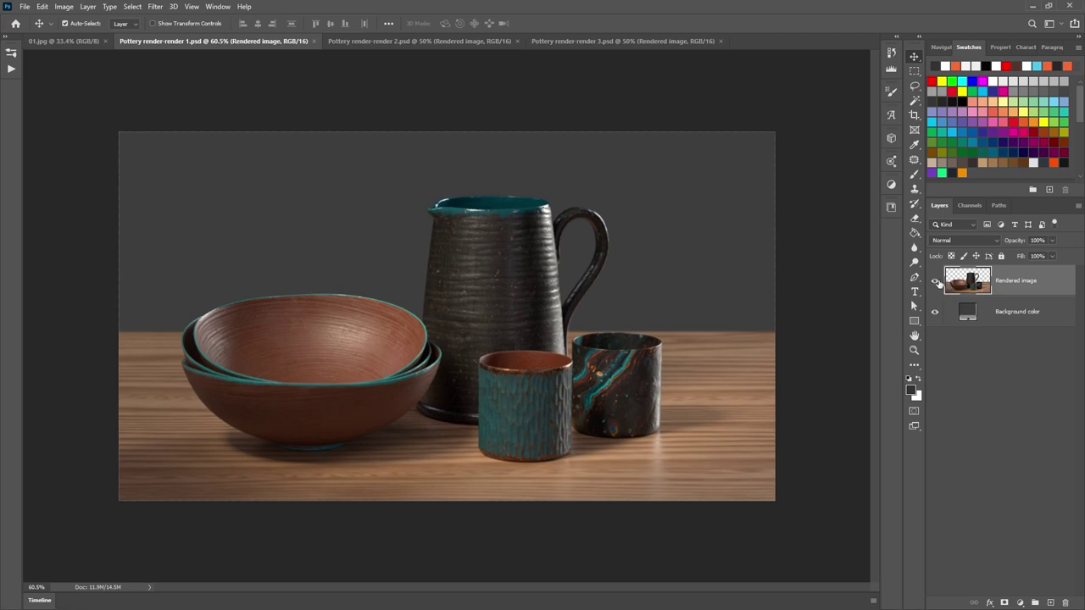
pyautogui.click(935, 312)
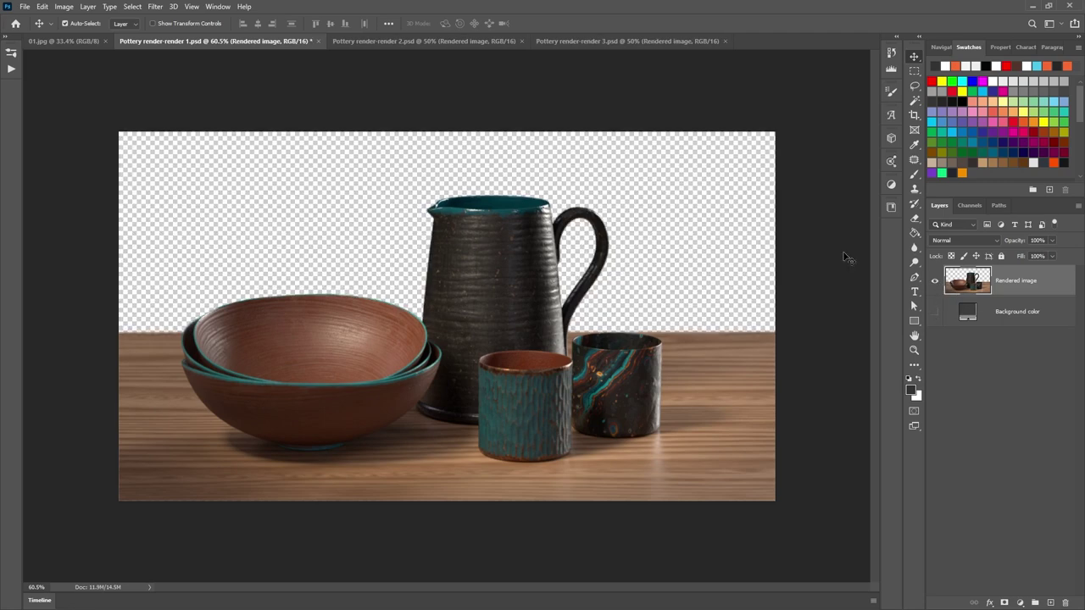
pyautogui.click(935, 312)
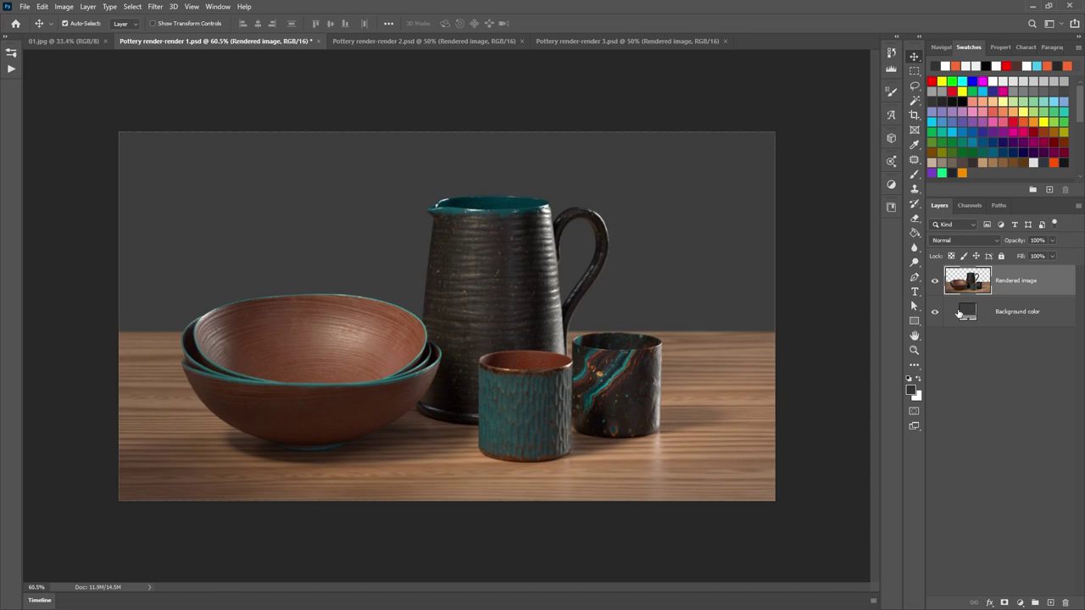
# Change the solid fill of the Background color layer in render 1 to a near-black shade.
pyautogui.click(968, 314)
pyautogui.doubleClick(969, 313)
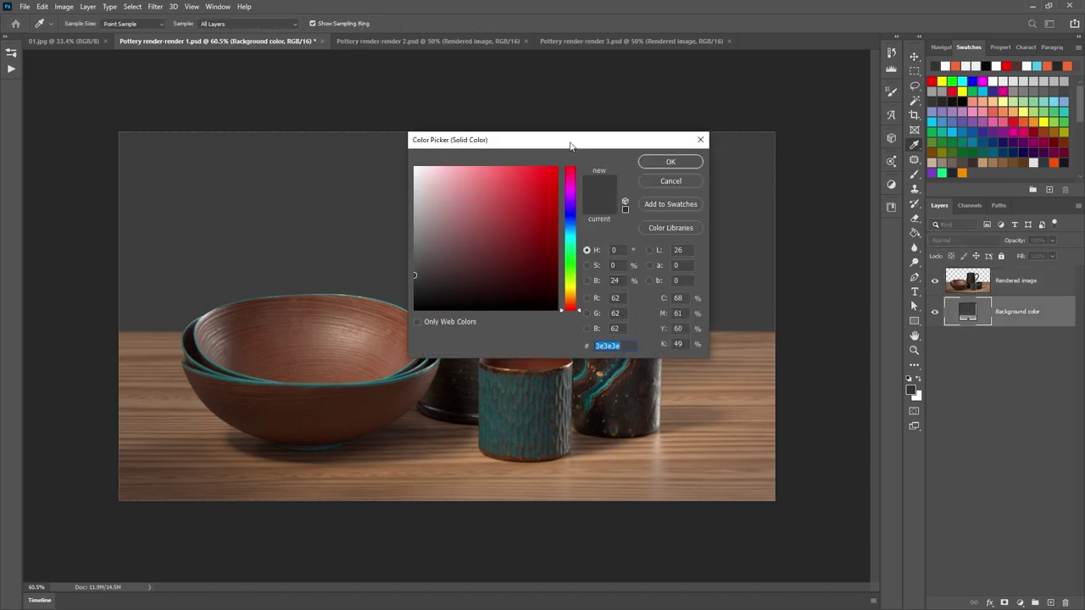
pyautogui.moveTo(566, 145); pyautogui.dragTo(895, 156)
pyautogui.click(716, 341)
pyautogui.moveTo(771, 264)
pyautogui.mouseDown()
pyautogui.moveTo(750, 234)
pyautogui.moveTo(741, 317)
pyautogui.mouseUp()
pyautogui.click(997, 174)
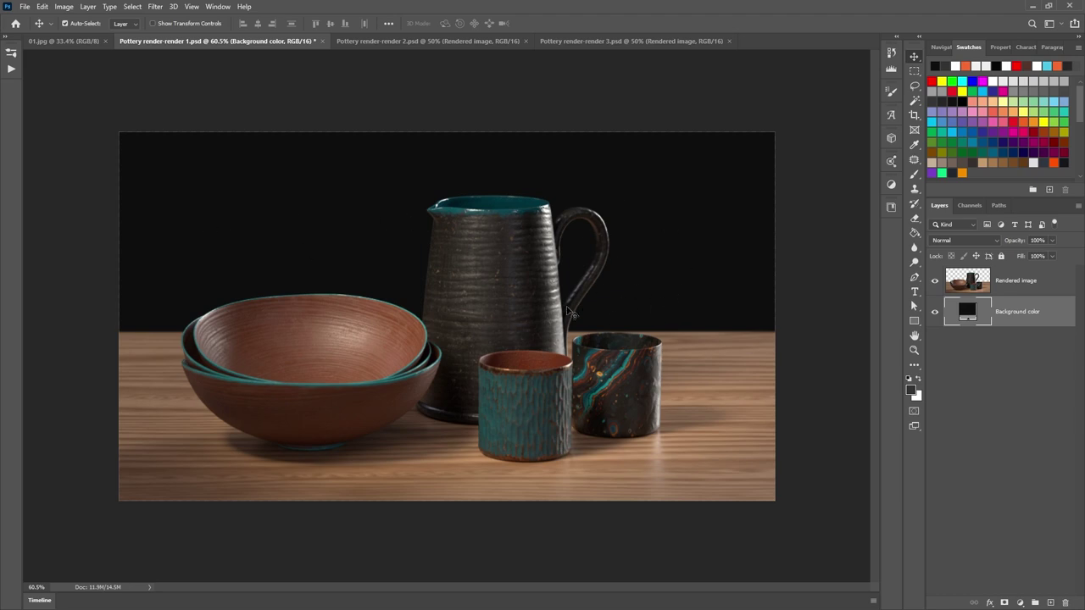
# Review the render 2 and render 3 images and the reference photo 01.jpg for comparison.
pyautogui.click(415, 40)
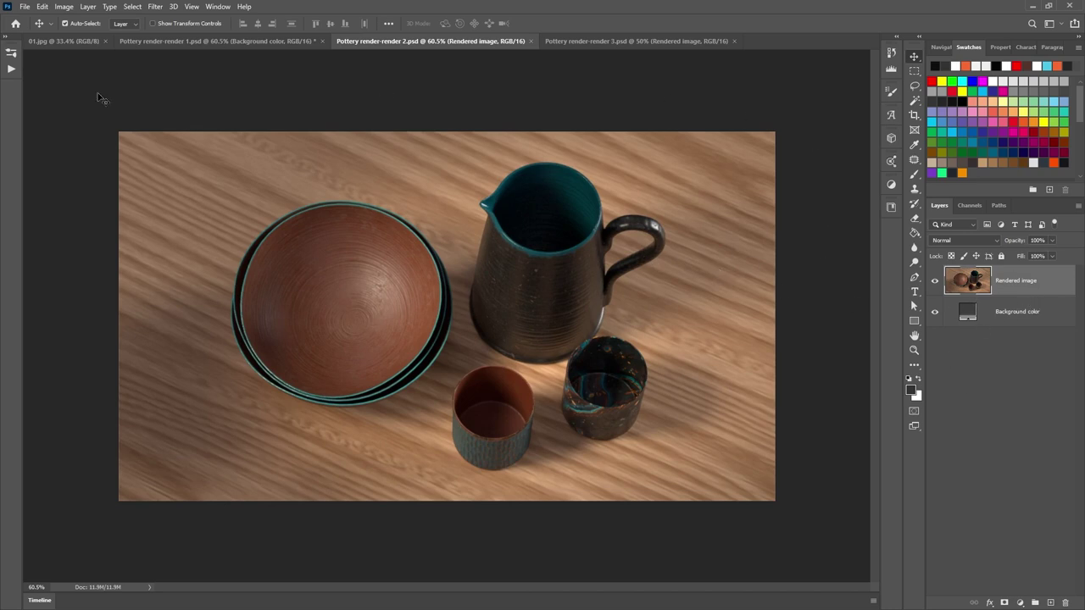
pyautogui.click(596, 39)
pyautogui.hotkey('ctrl', '+')
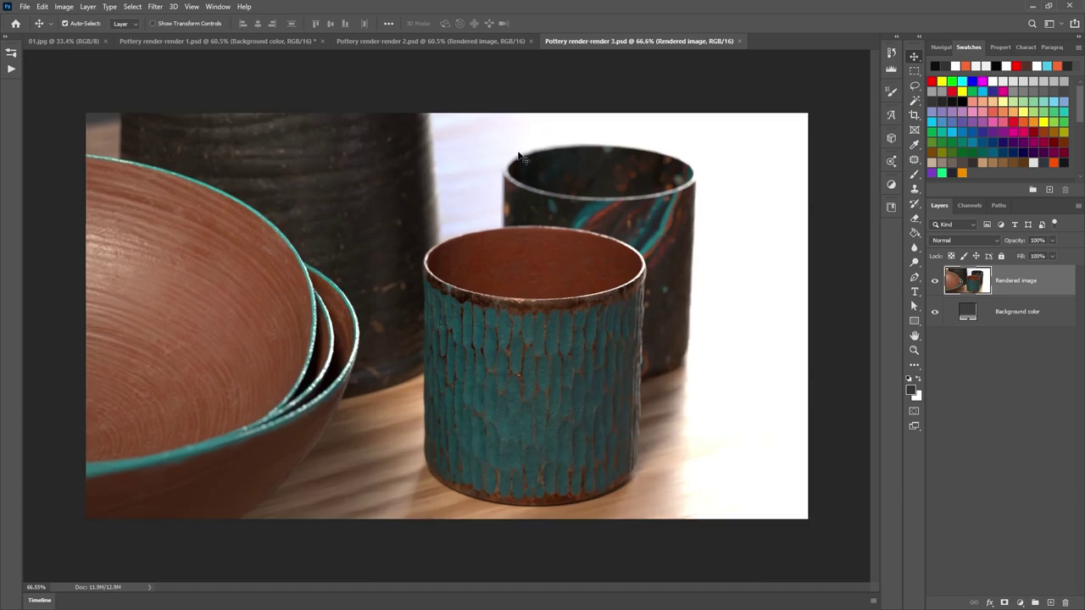
pyautogui.hotkey('ctrl', 'Tab')
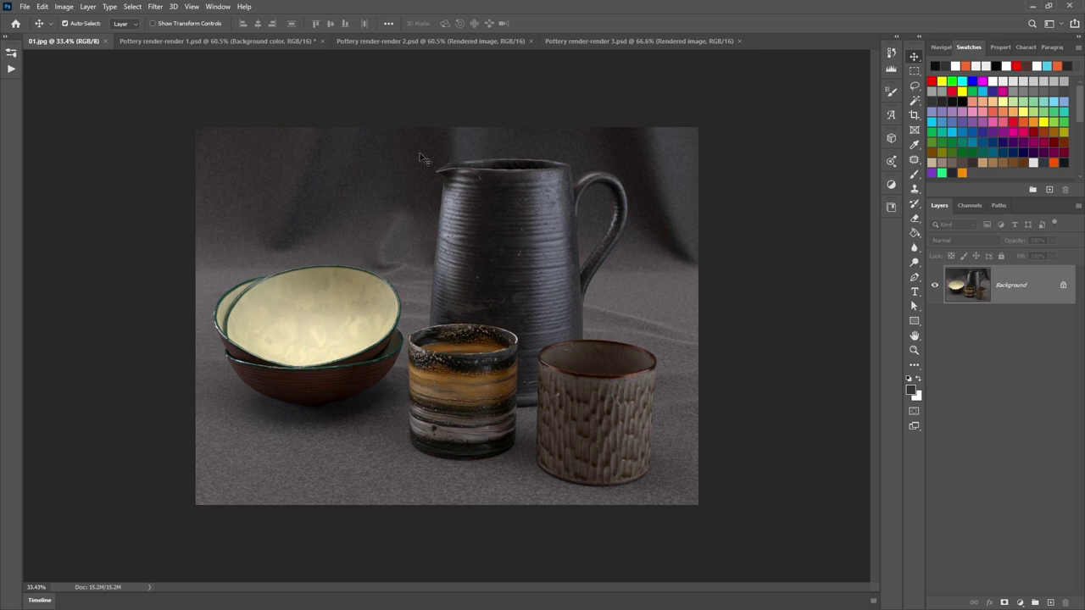
# Return to render 1 and inspect the pottery's surface detail up close against the dark background.
pyautogui.hotkey('ctrl', 'Tab')
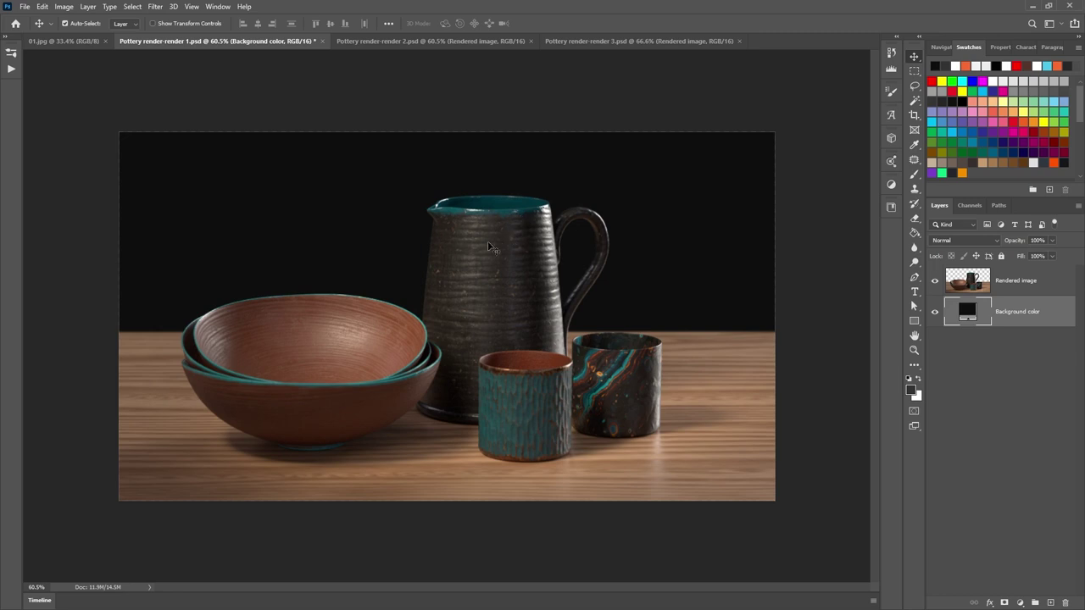
pyautogui.keyDown('alt'); pyautogui.scroll(3, 510, 246); pyautogui.keyUp('alt')
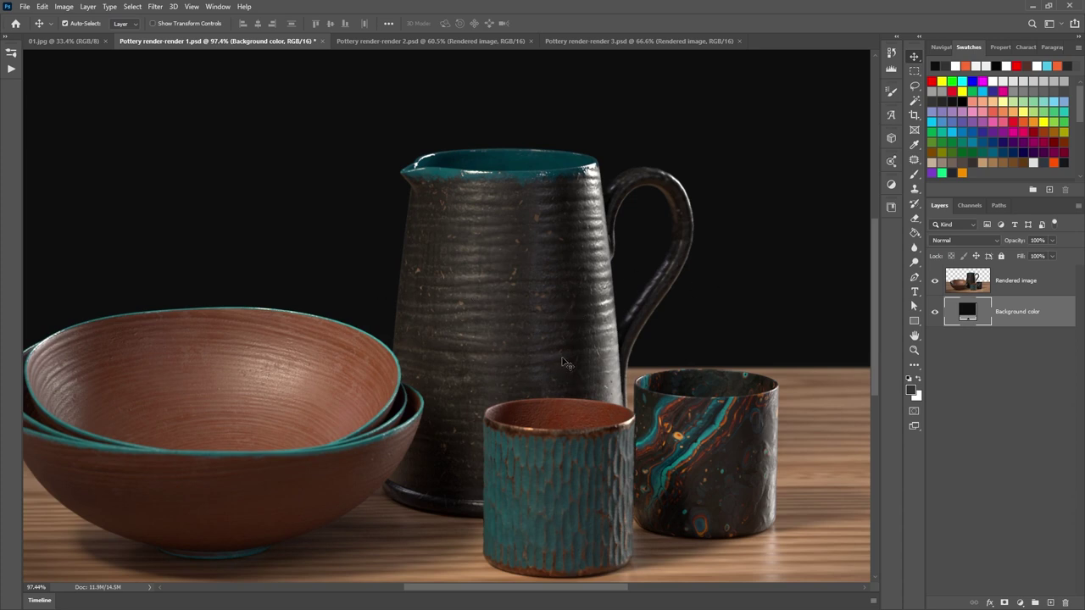
pyautogui.keyDown('alt'); pyautogui.scroll(-1, 555, 339); pyautogui.keyUp('alt')
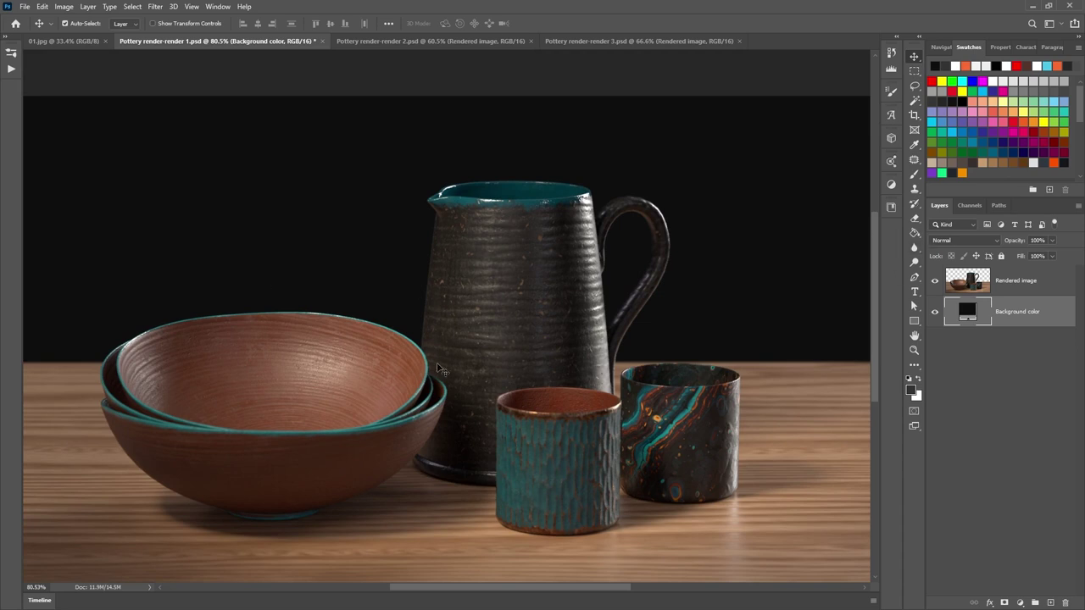
pyautogui.keyDown('alt'); pyautogui.scroll(-1, 403, 356); pyautogui.keyUp('alt')
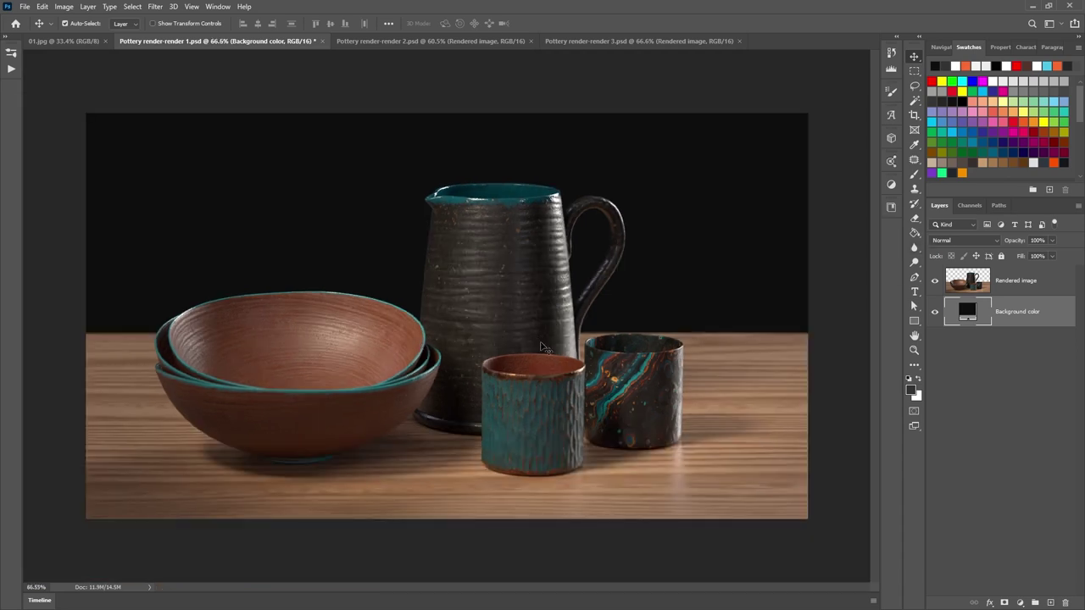